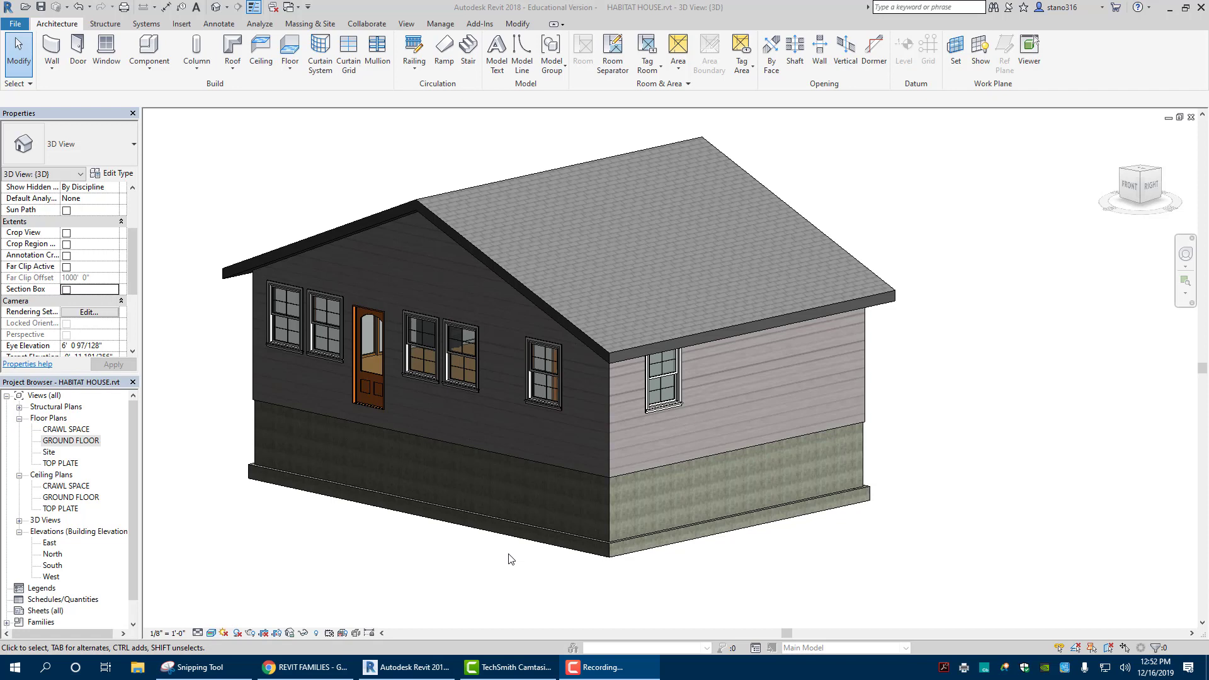
left_click(601, 667)
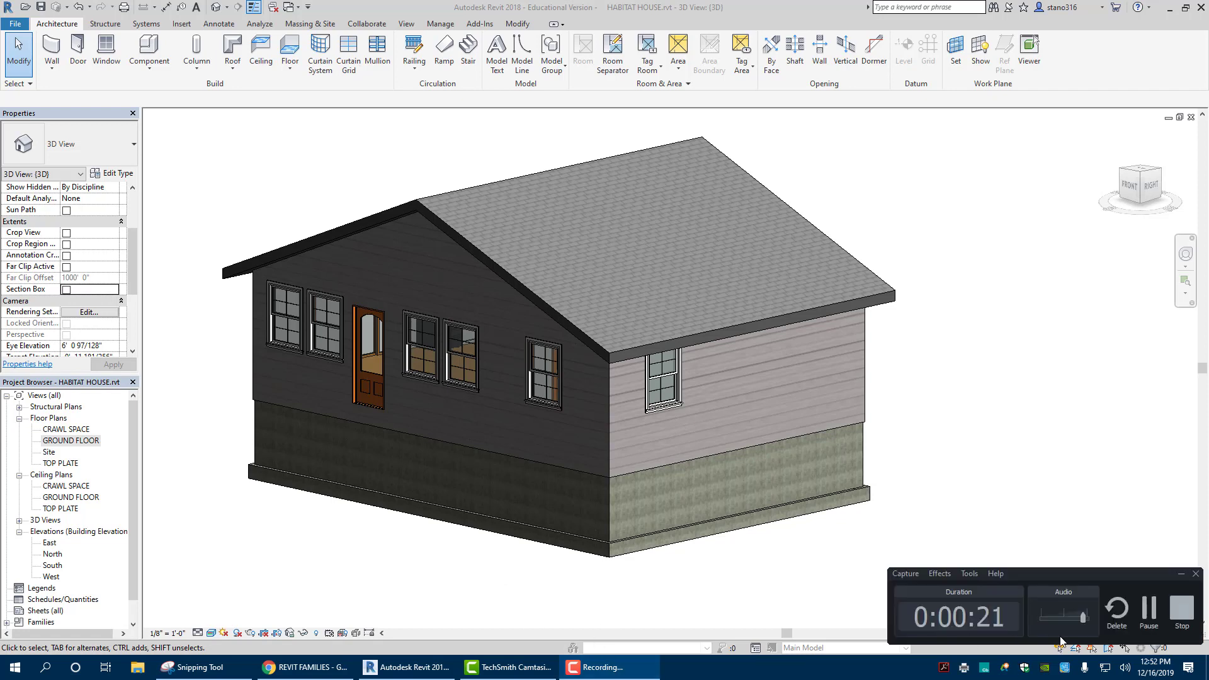
left_click(1164, 614)
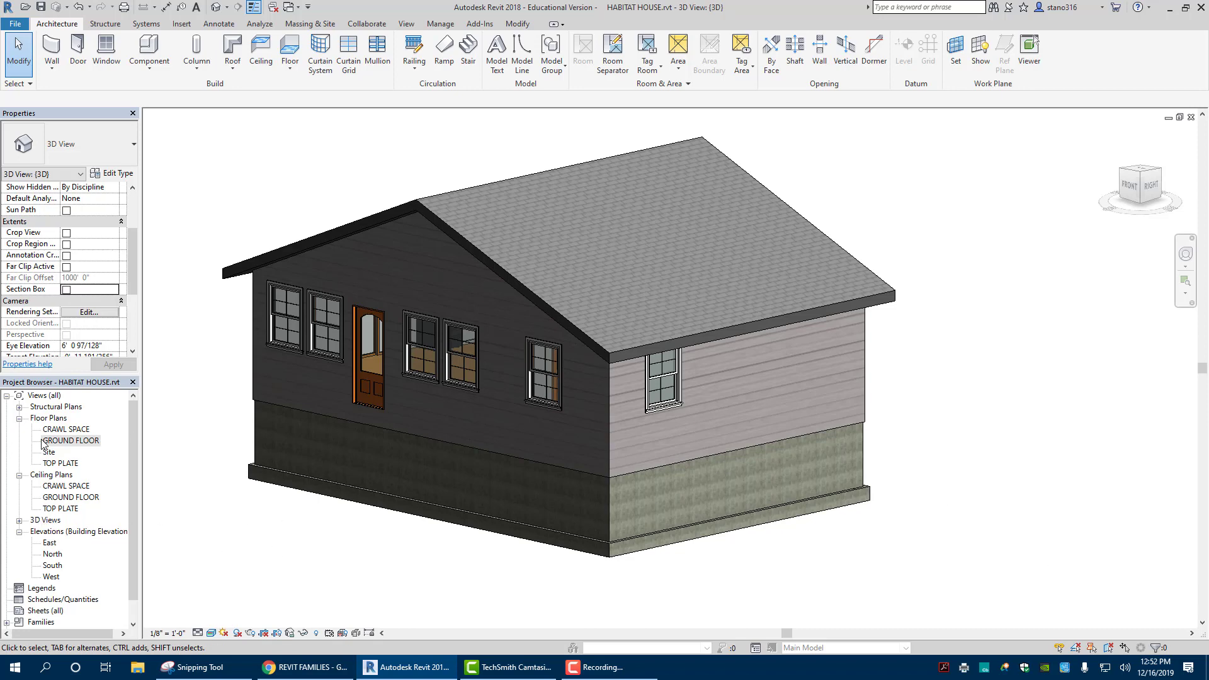
Open the GROUND FLOOR floor plan view.
double_click(63, 441)
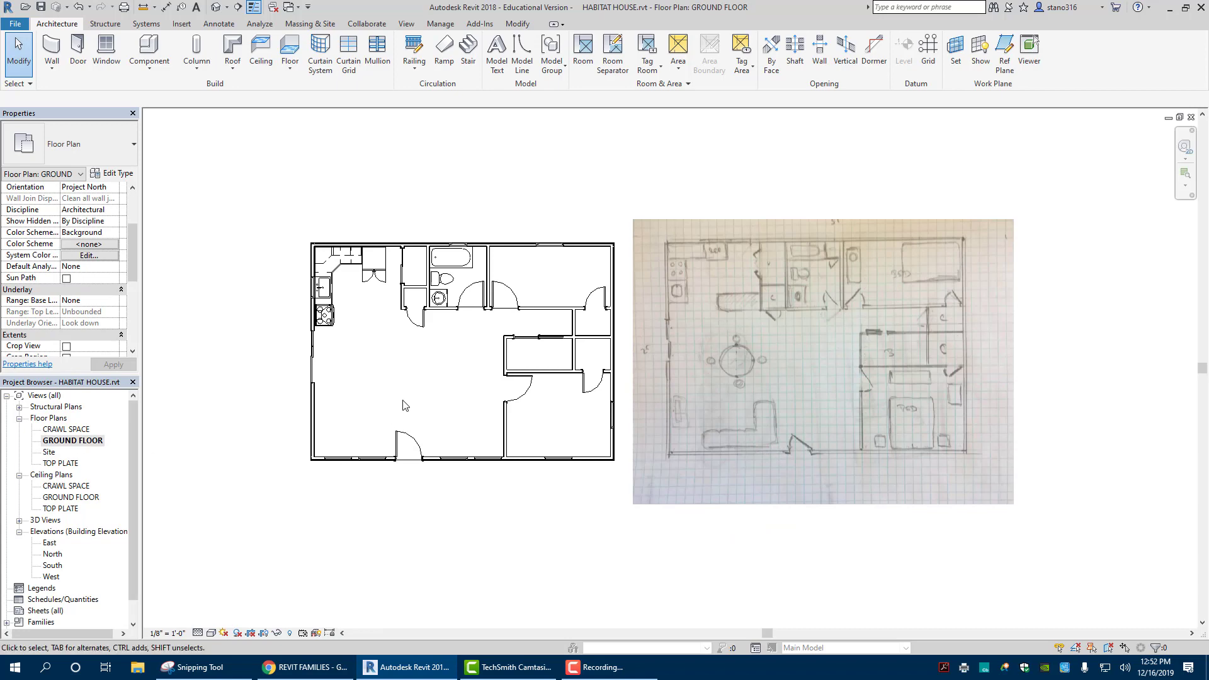
scroll(403, 405, "up", 1)
scroll(437, 358, "up", 1)
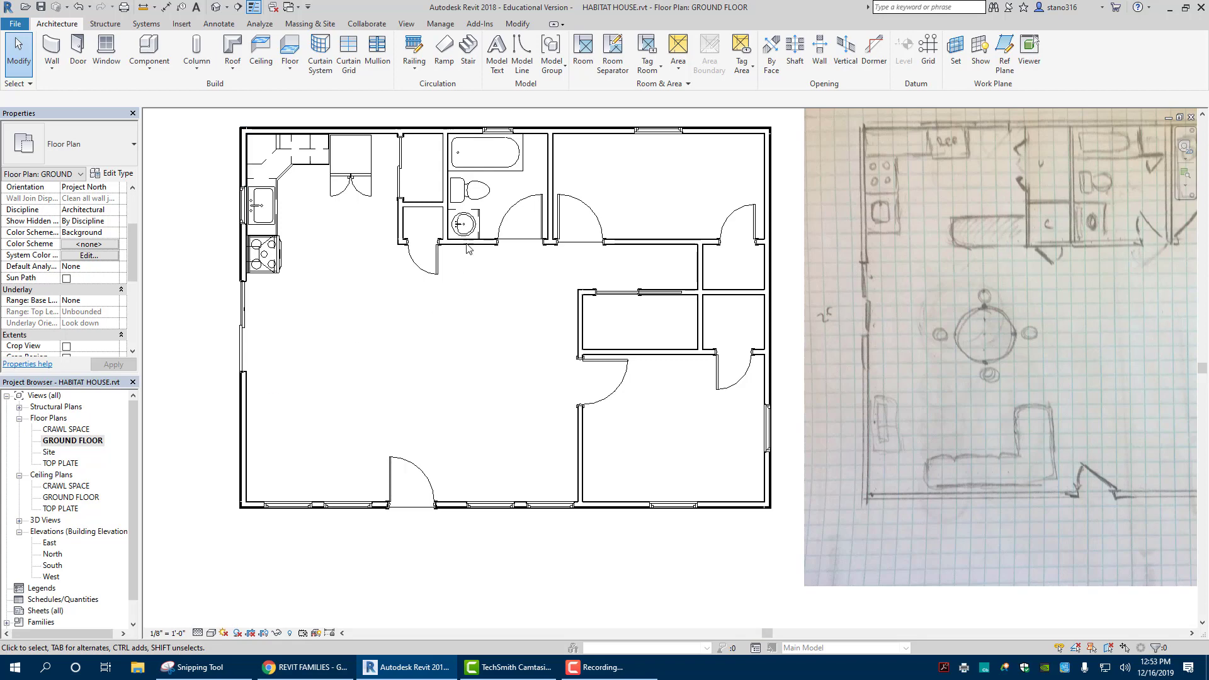
Duplicate the GROUND FLOOR plan view without detailing and rename the copy ELECTRICAL PLAN.
right_click(86, 442)
mouse_move(143, 280)
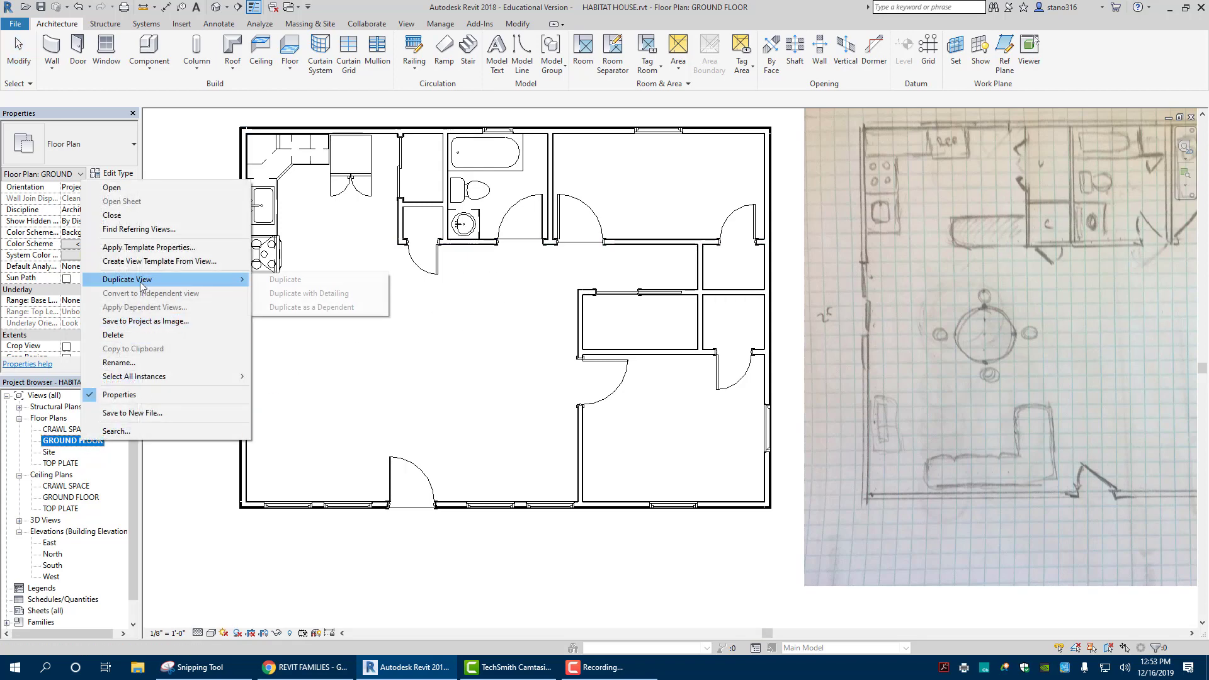
left_click(285, 280)
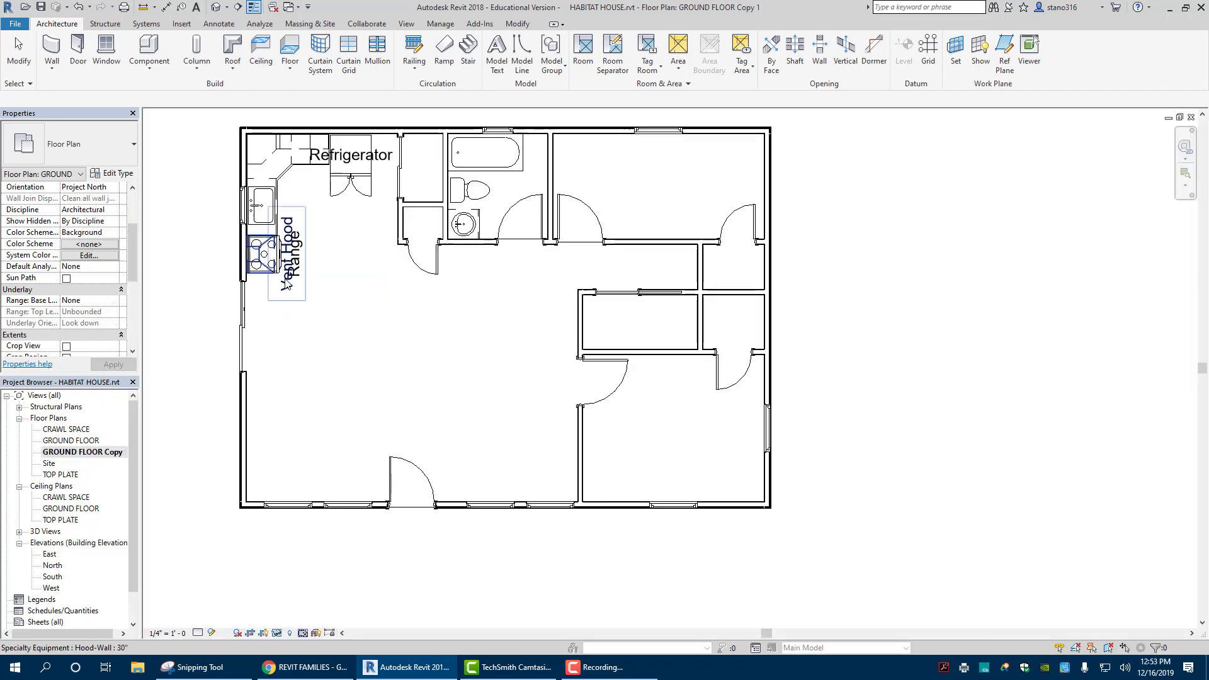
scroll(357, 371, "down", 1)
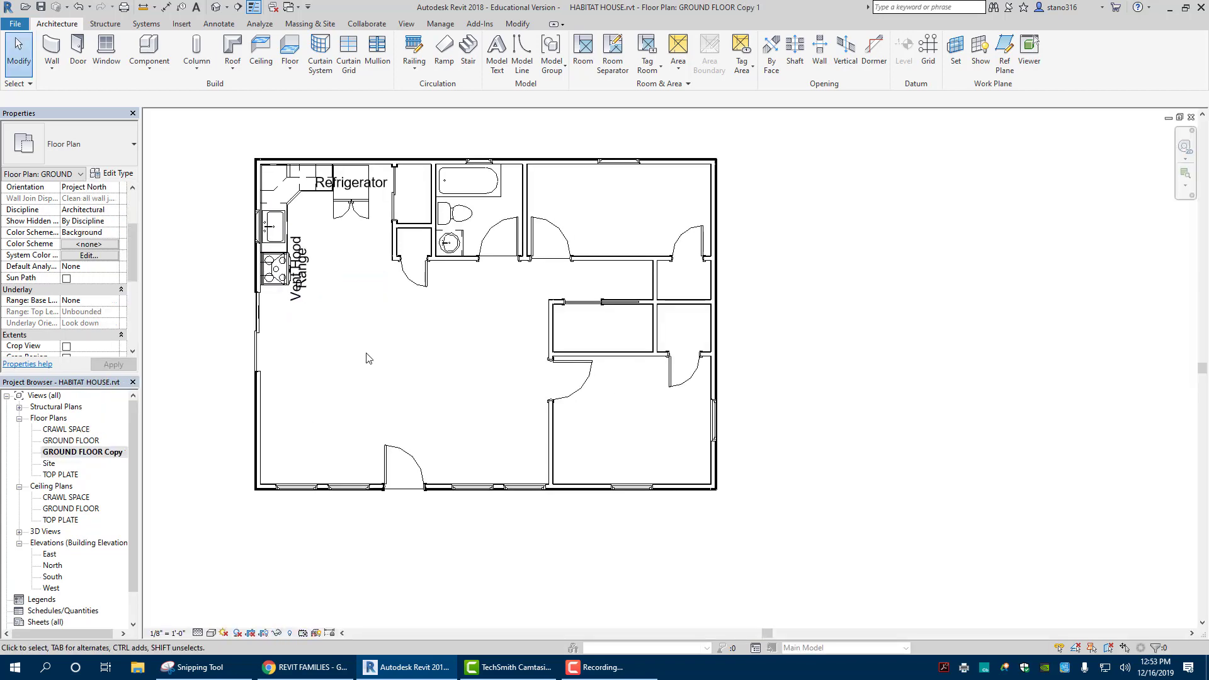
right_click(66, 453)
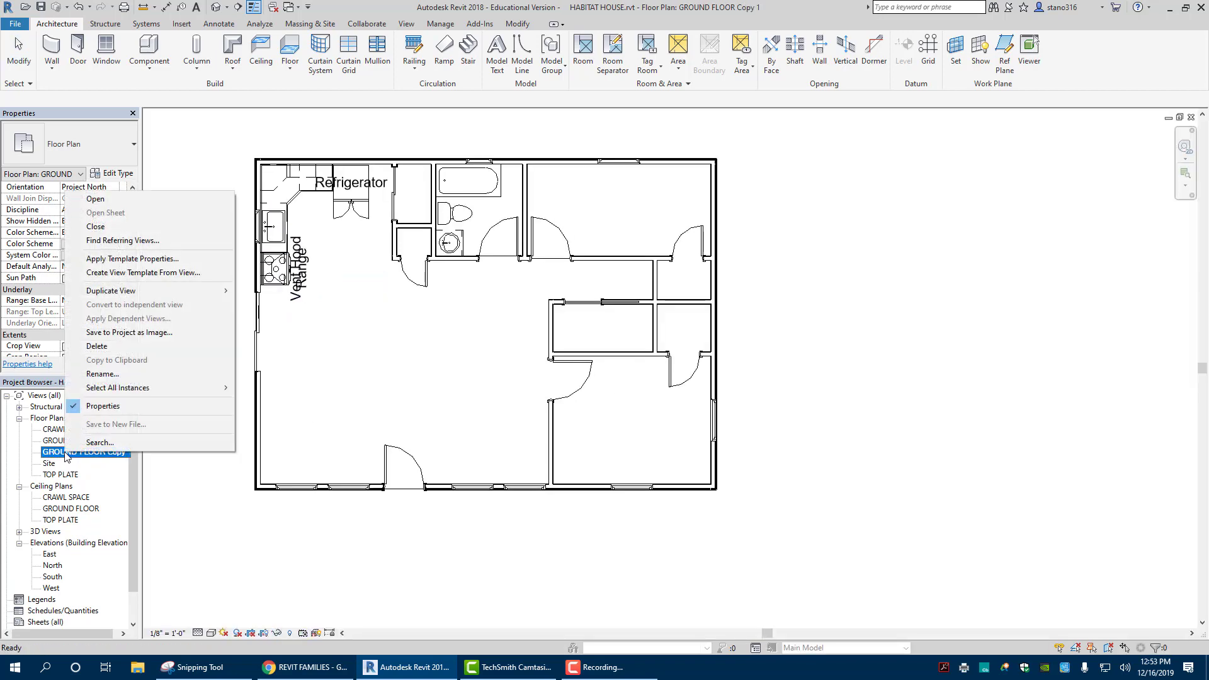
left_click(130, 374)
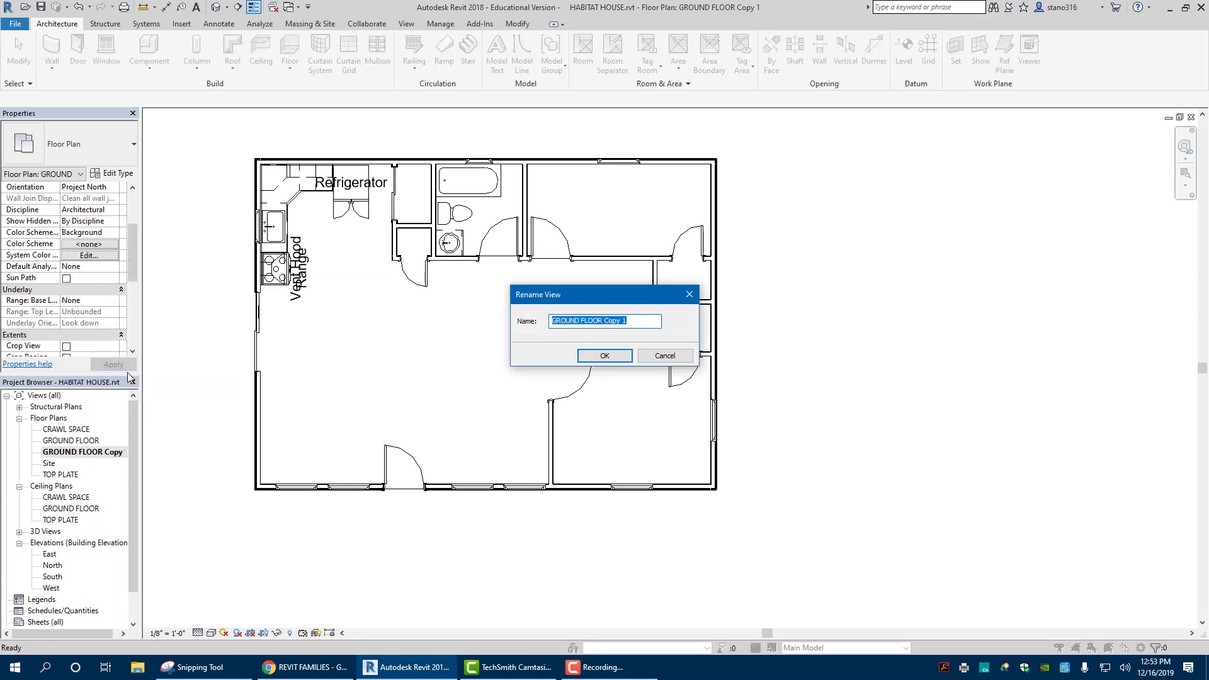
type("ELECTRICAL PLAN")
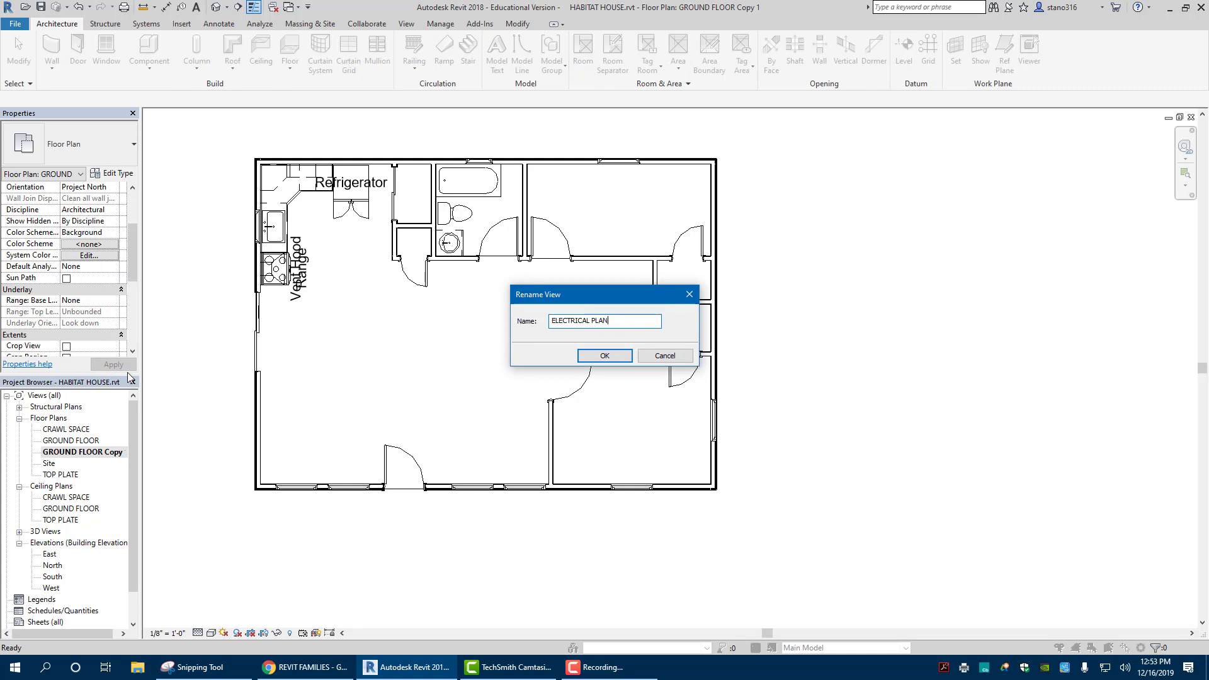
left_click(587, 358)
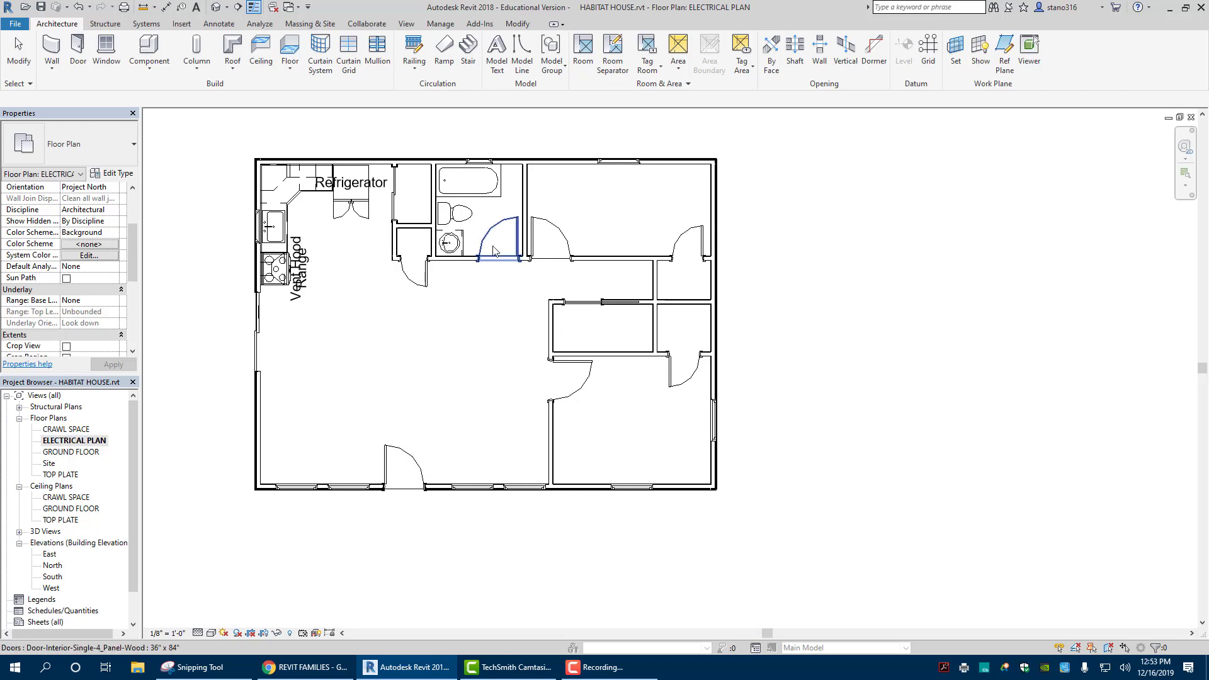
middle_click(478, 319)
scroll(486, 319, "up", 1)
middle_click_drag(486, 319, 487, 363)
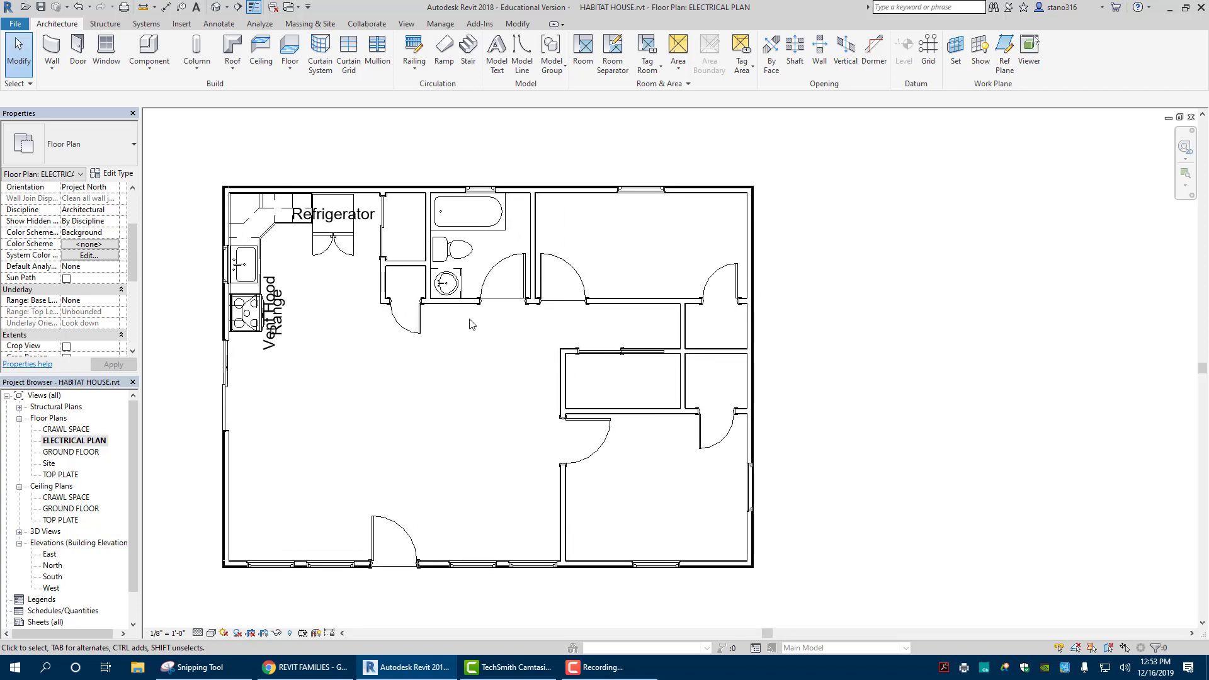
left_click(452, 249)
left_click(471, 233, "ctrl")
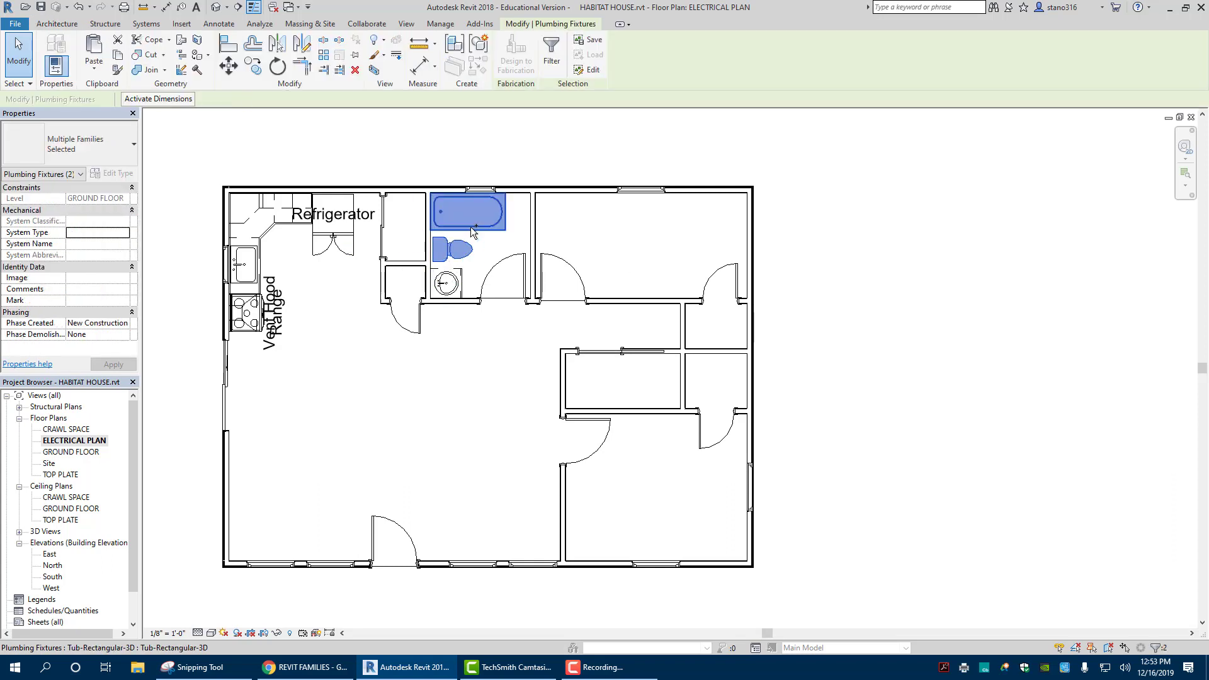
left_click(458, 277, "ctrl")
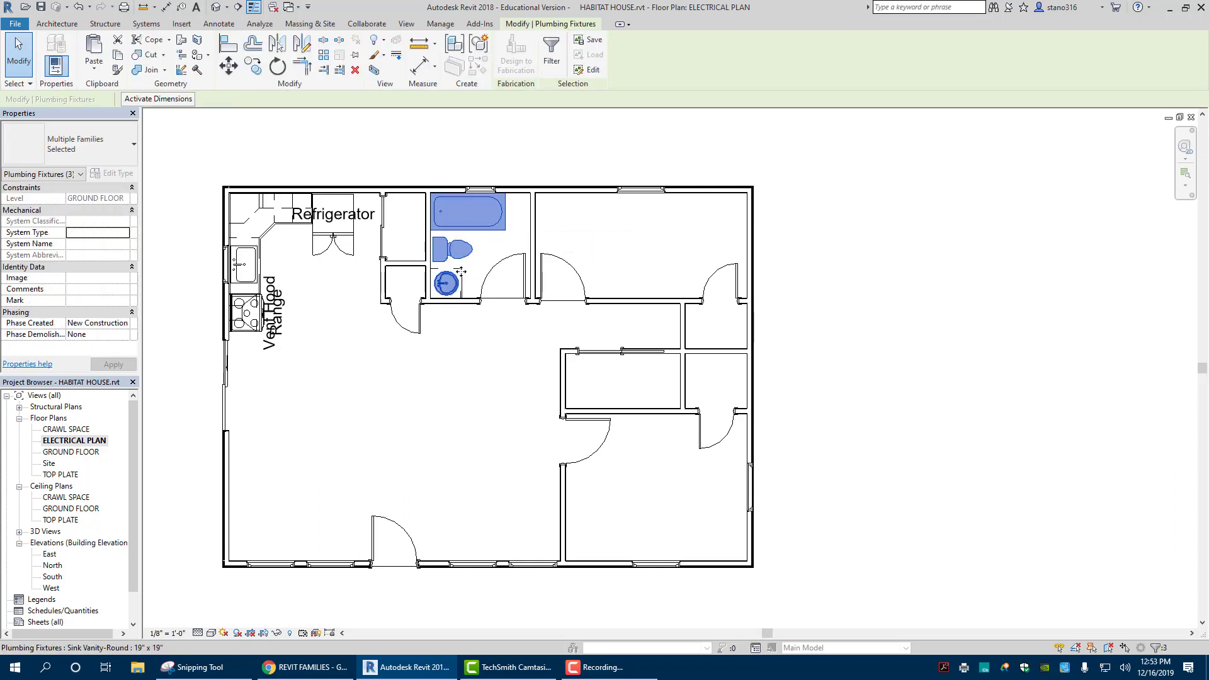
left_click(461, 280)
left_click(496, 255)
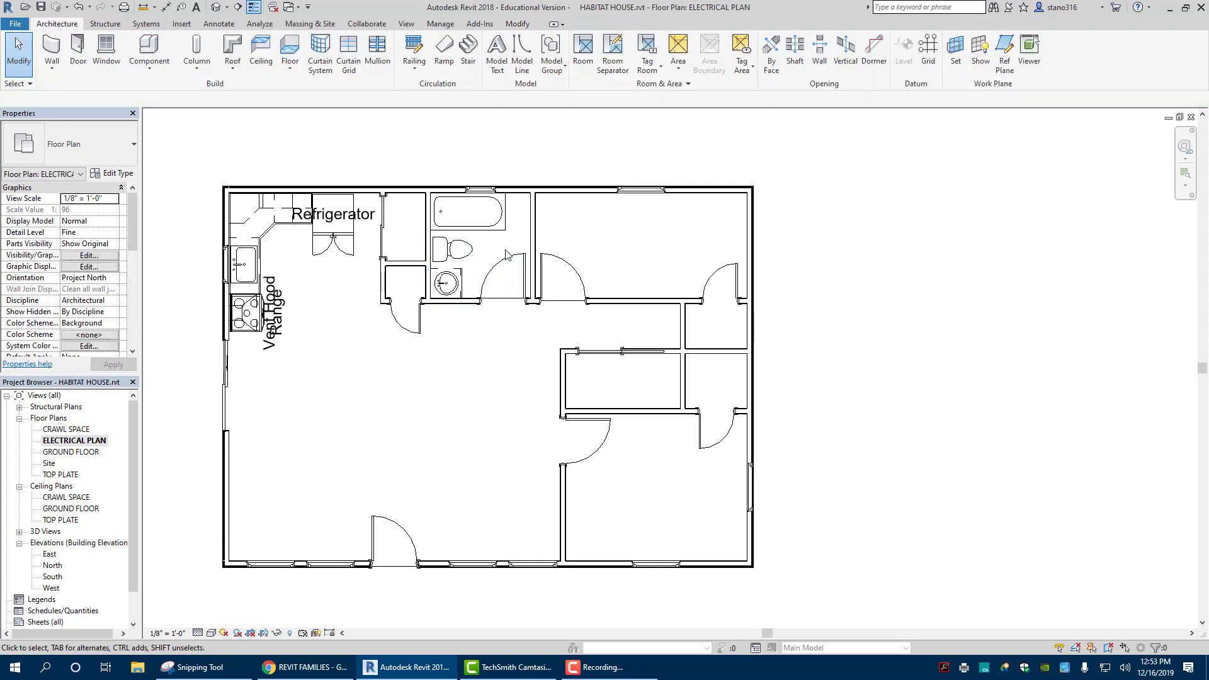
left_click_drag(517, 217, 447, 281)
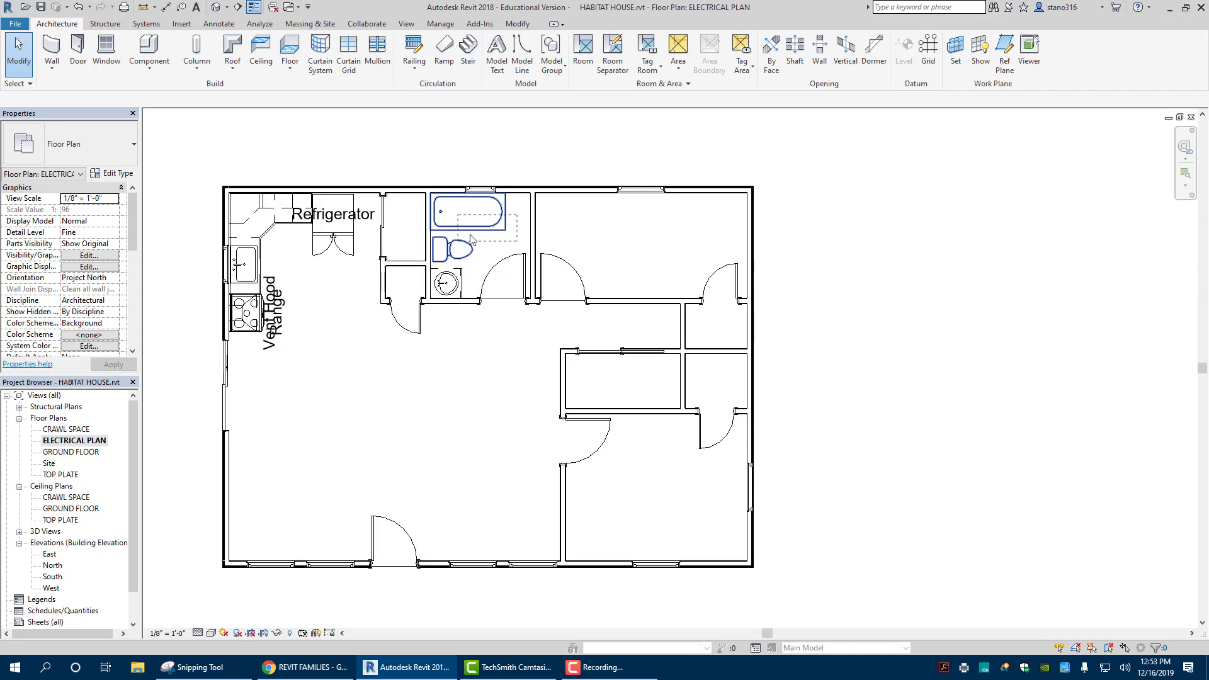
left_click(474, 281)
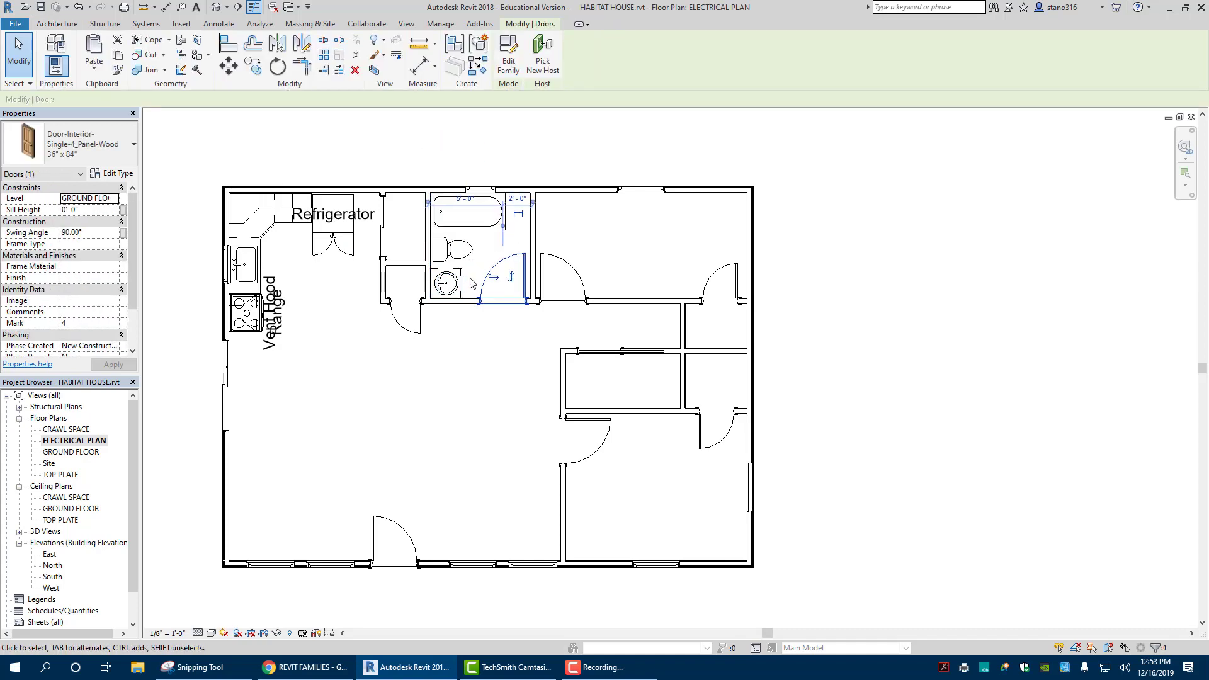
Override the bathroom tub, toilet and sink vanity by element in this view so they display as halftone.
left_click_drag(471, 279, 445, 220)
right_click(444, 215)
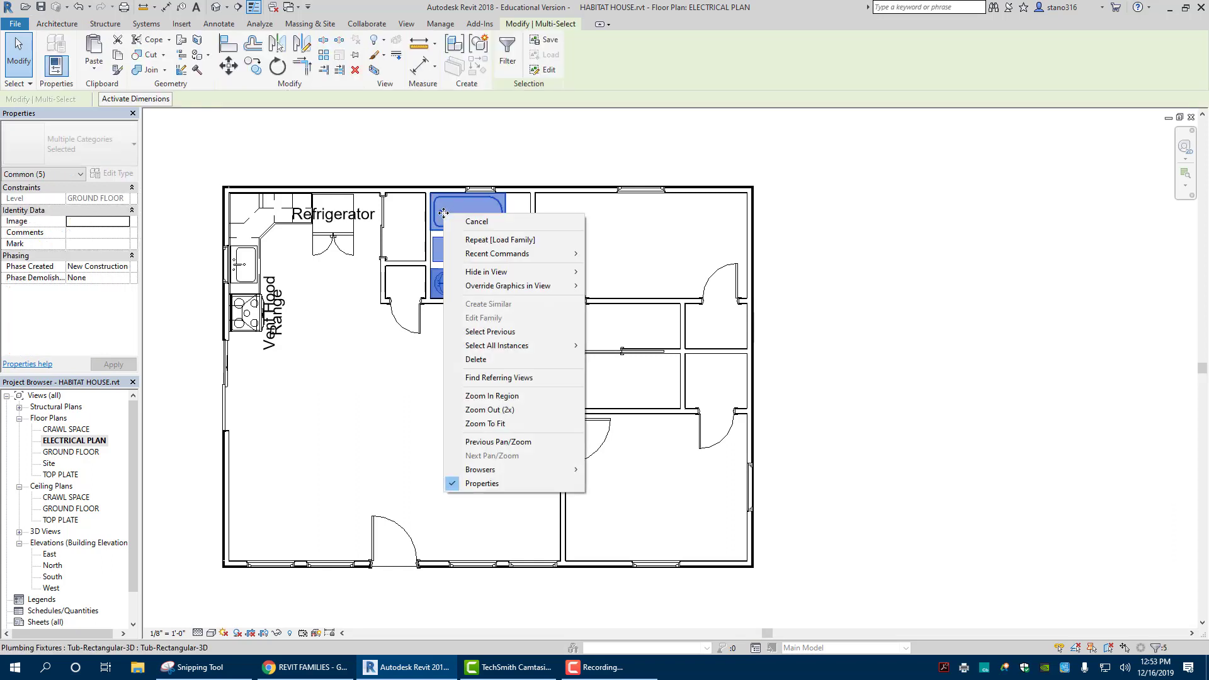
mouse_move(477, 286)
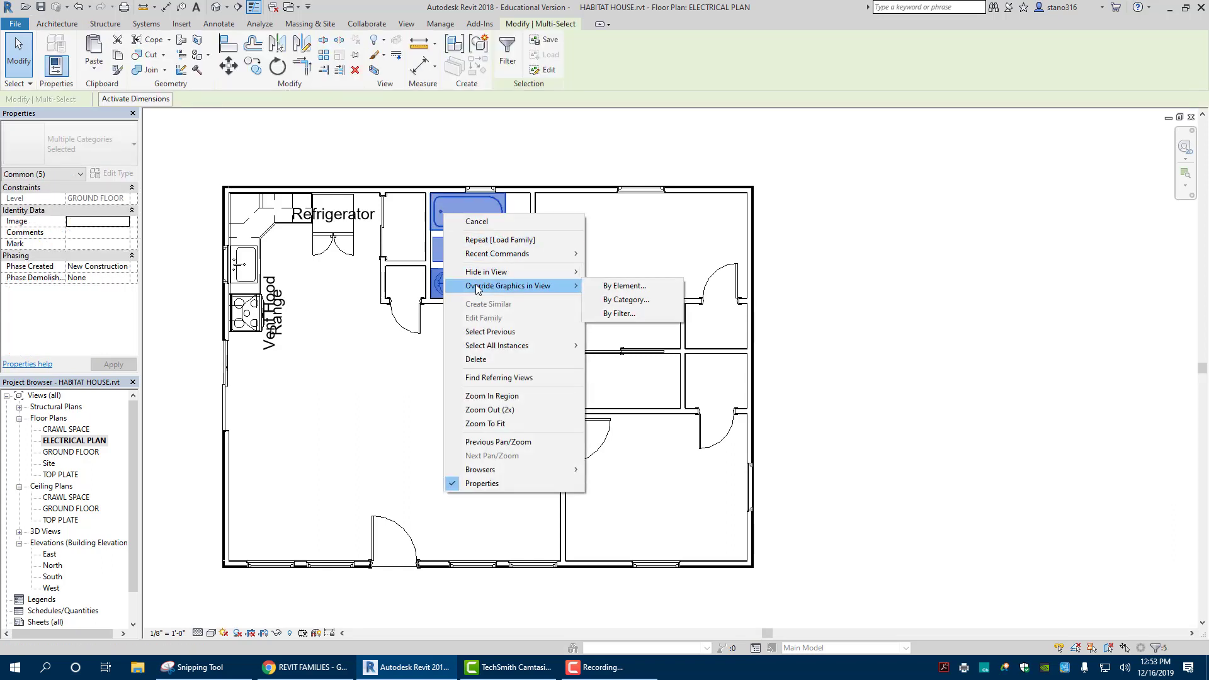
left_click(631, 288)
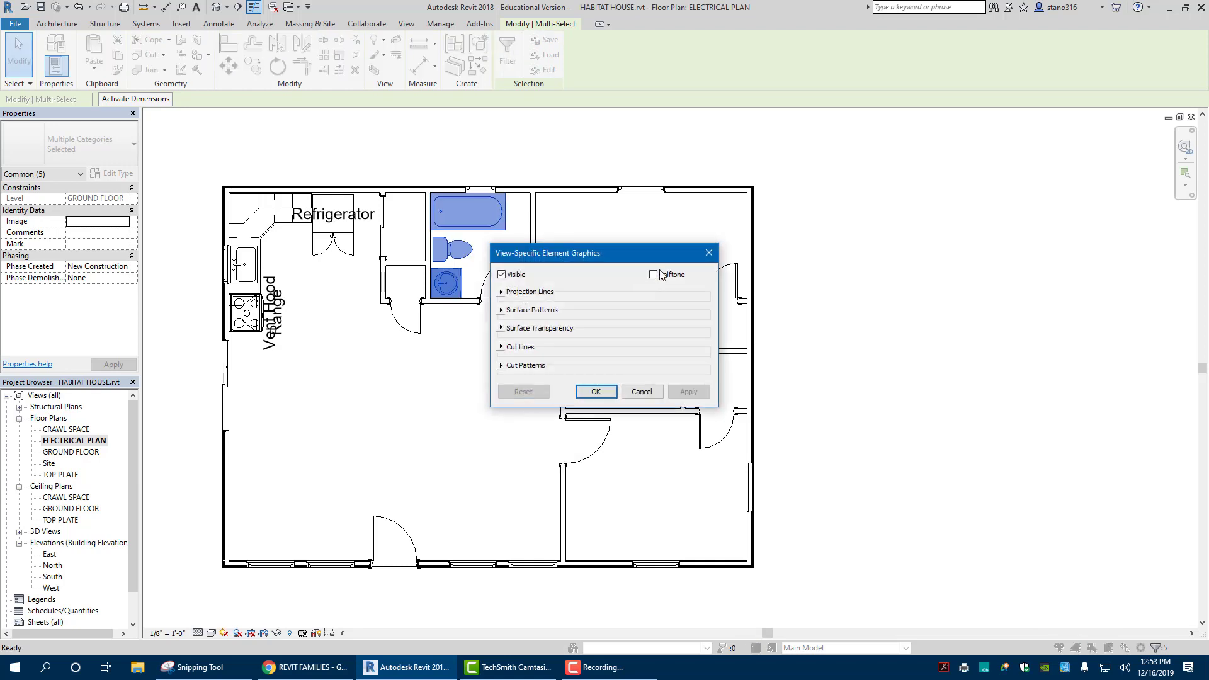
left_click(595, 391)
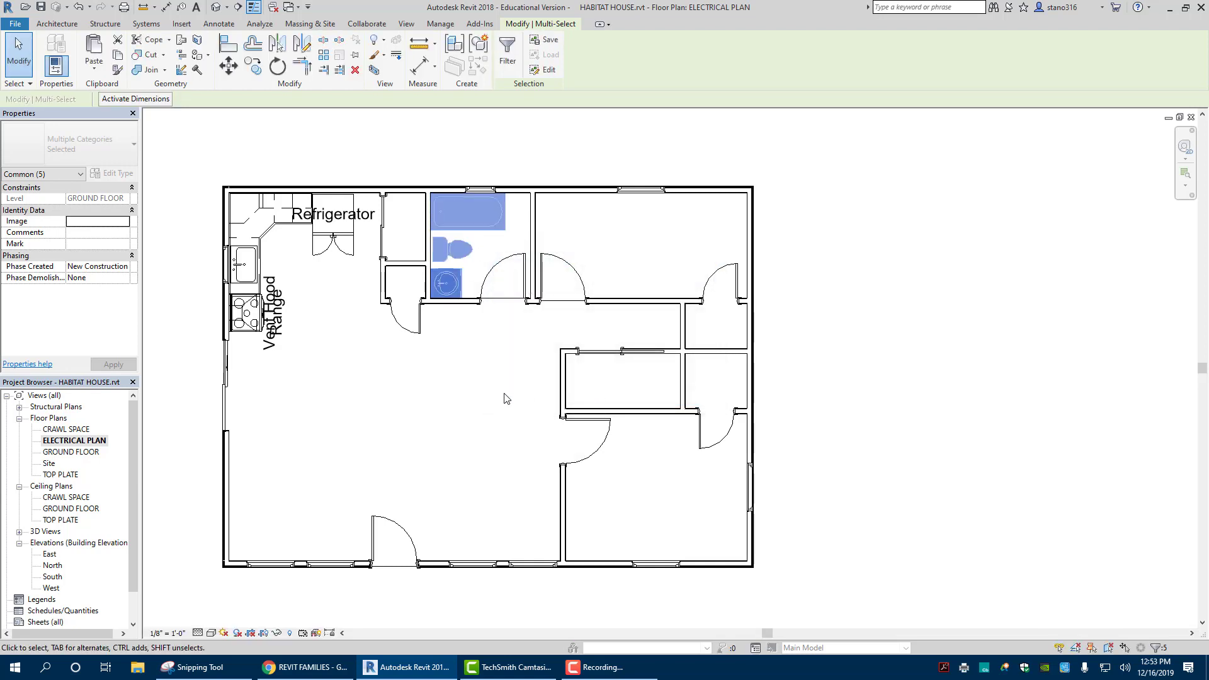
left_click(420, 399)
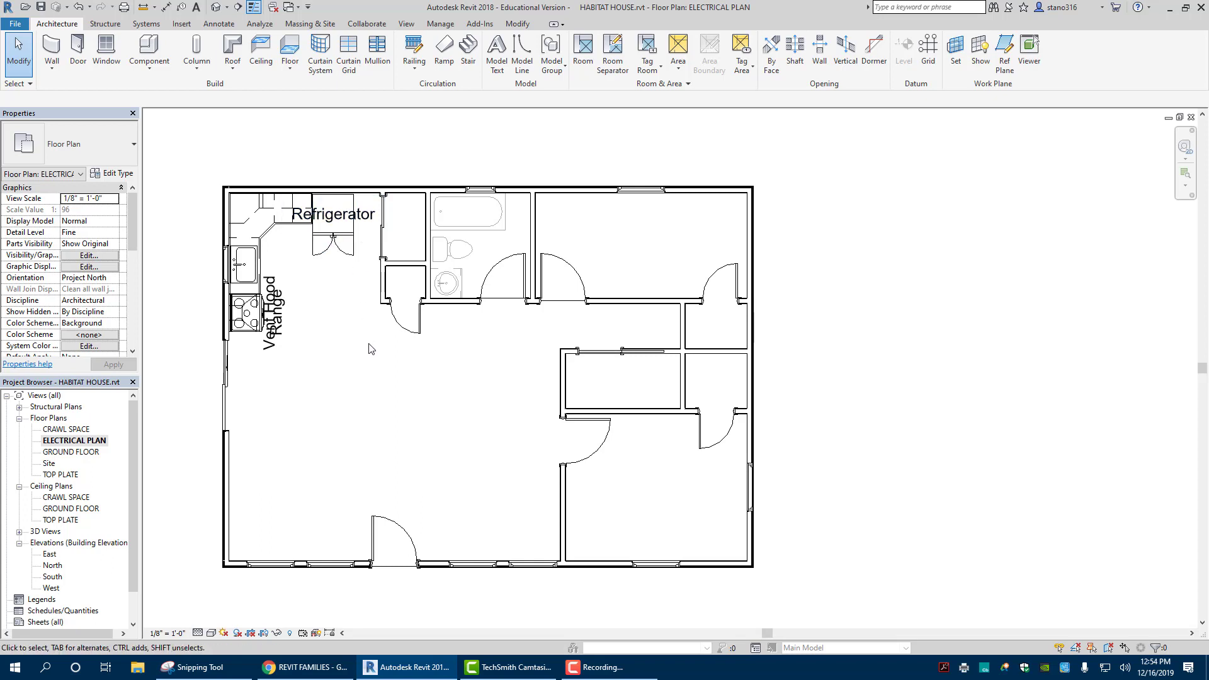
Try hiding the kitchen cabinets, fixtures and appliances by element in this view, and undo the hiding.
left_click_drag(362, 283, 244, 209)
right_click(244, 209)
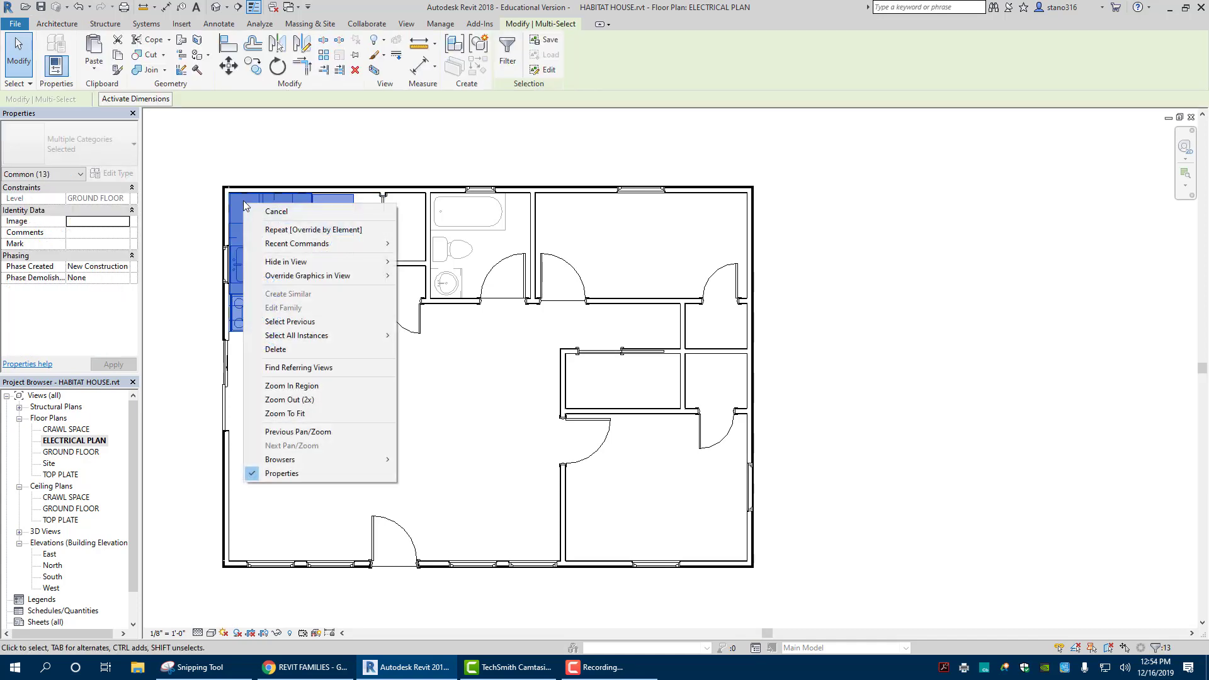
mouse_move(294, 268)
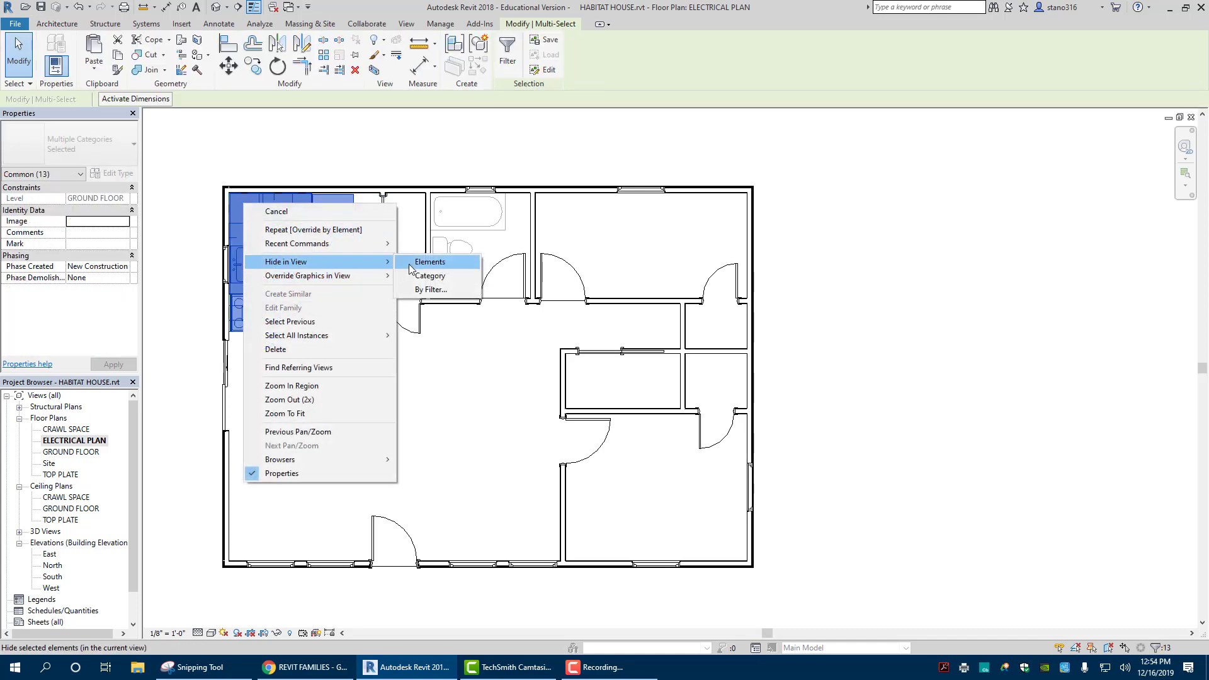
left_click(430, 261)
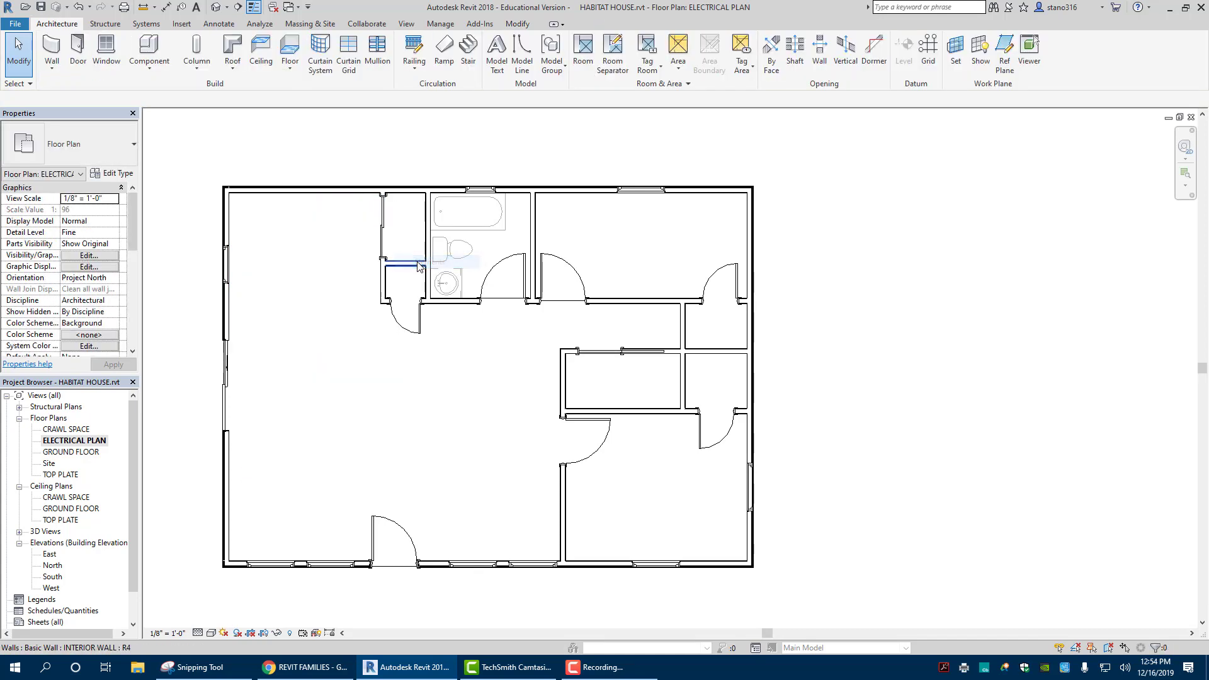
left_click(78, 7)
Override the kitchen cabinets, sink, range, vent hood and refrigerator by element in this view so they display as halftone.
left_click_drag(357, 348, 239, 205)
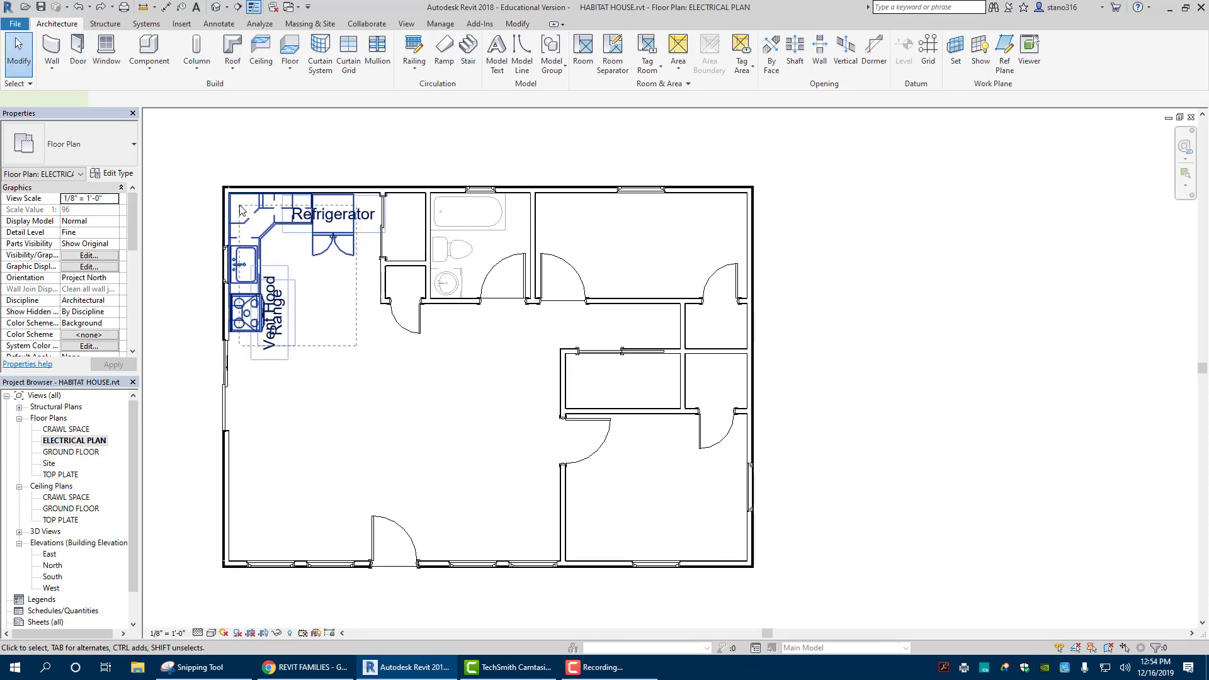
right_click(239, 205)
mouse_move(282, 283)
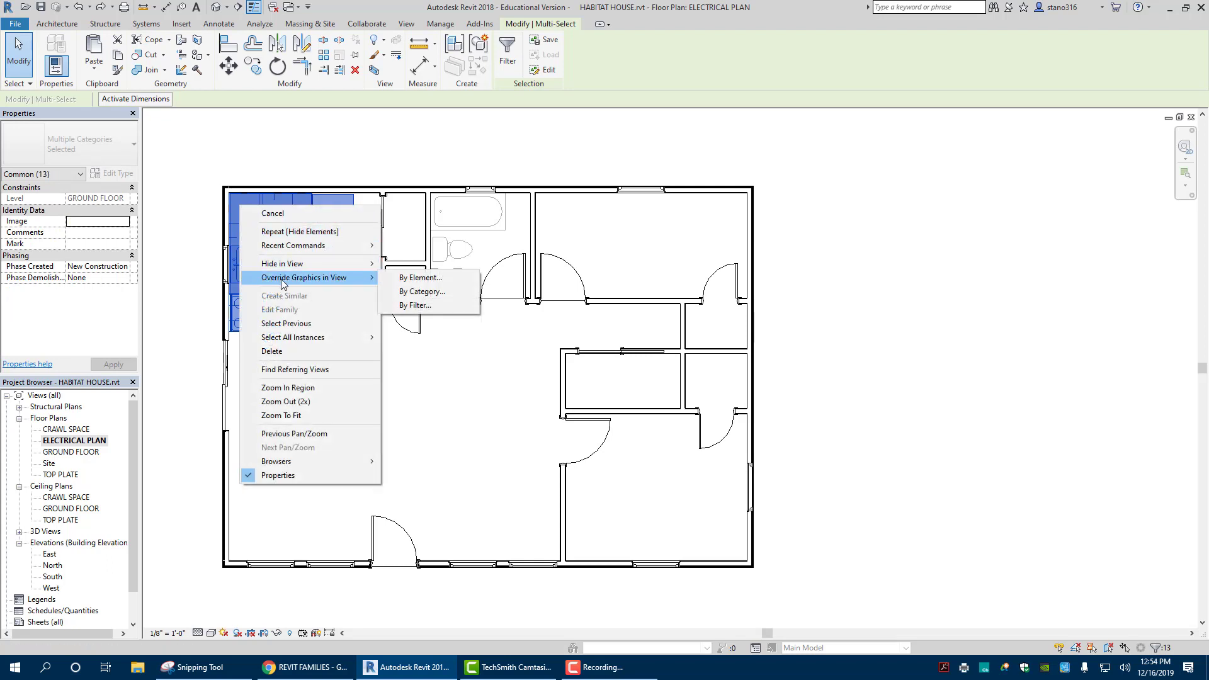
left_click(403, 278)
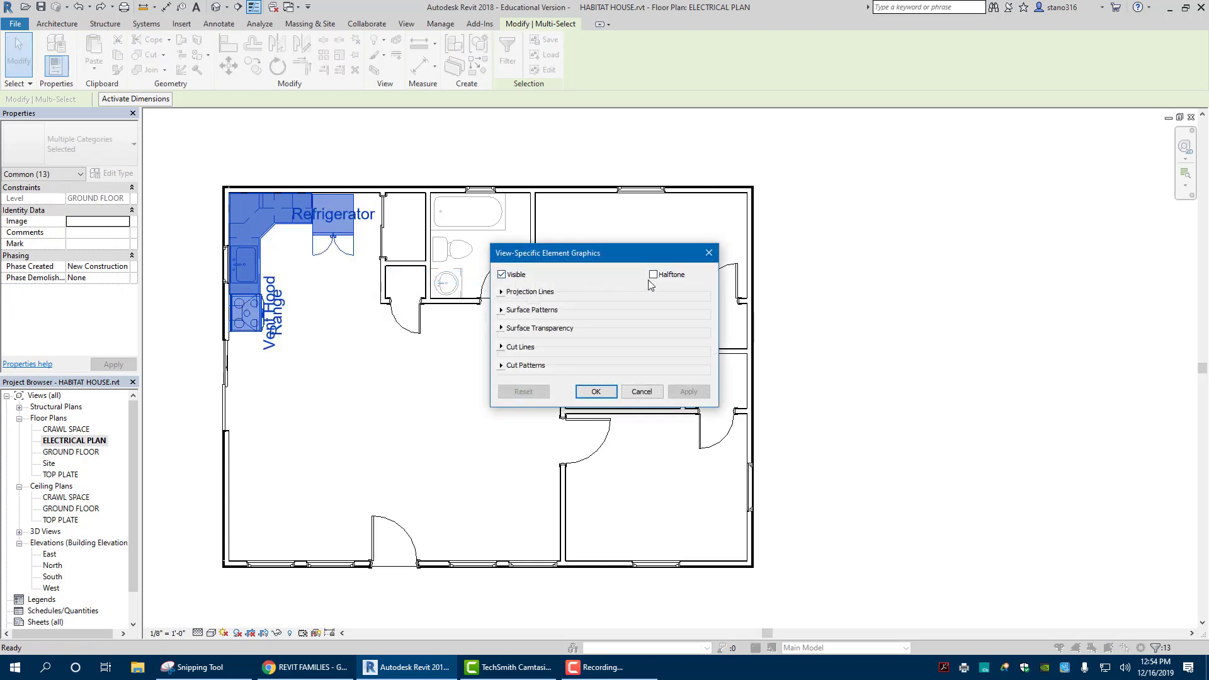
left_click(653, 274)
left_click(596, 392)
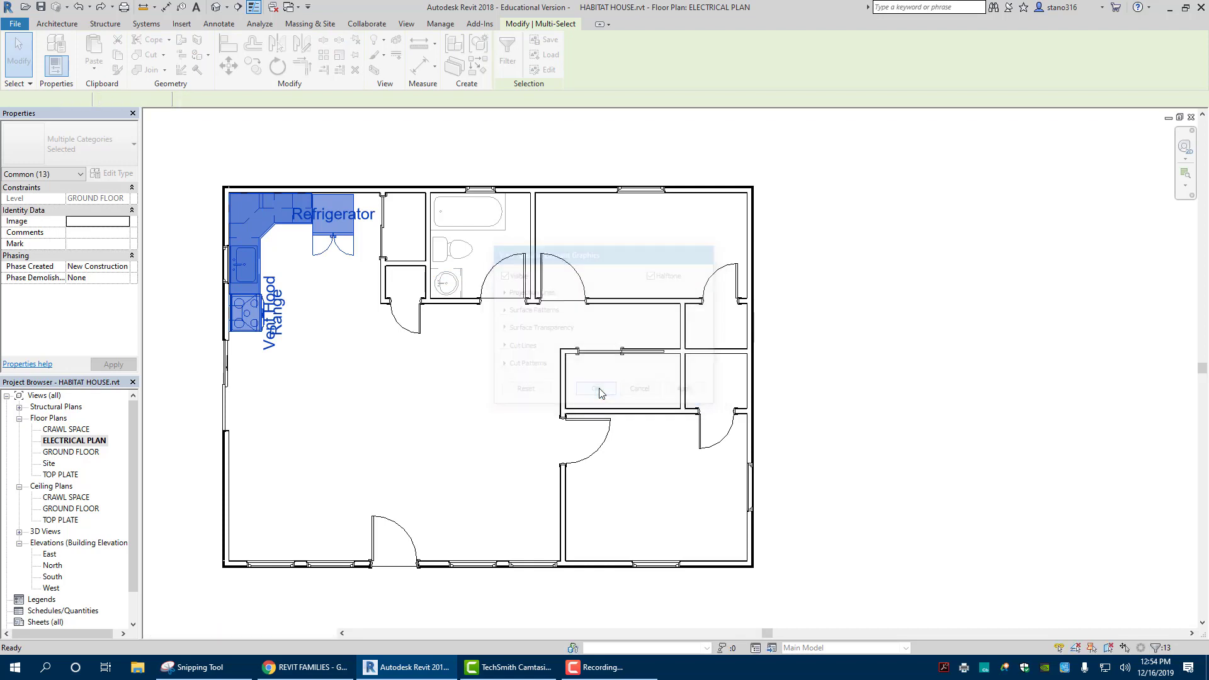
left_click(452, 440)
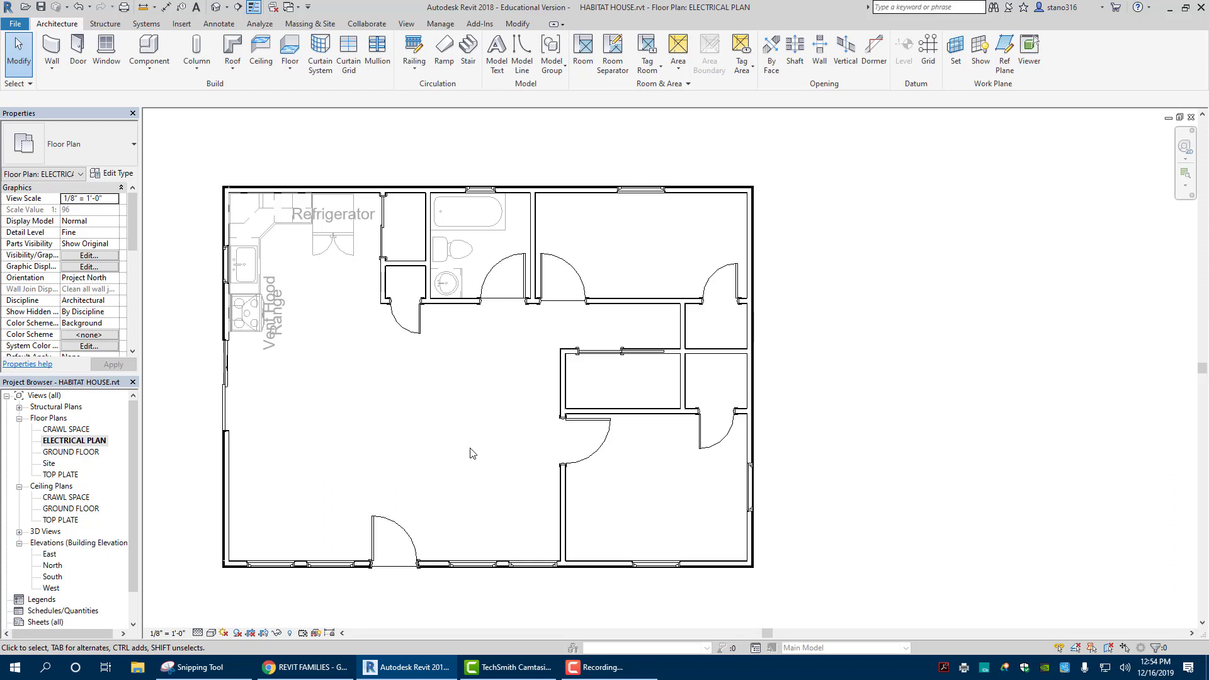
Review the Residential Electrical Code Requirements document in Chrome for receptacle spacing, countertop outlets and ground-fault protection, and return to Revit.
left_click(305, 667)
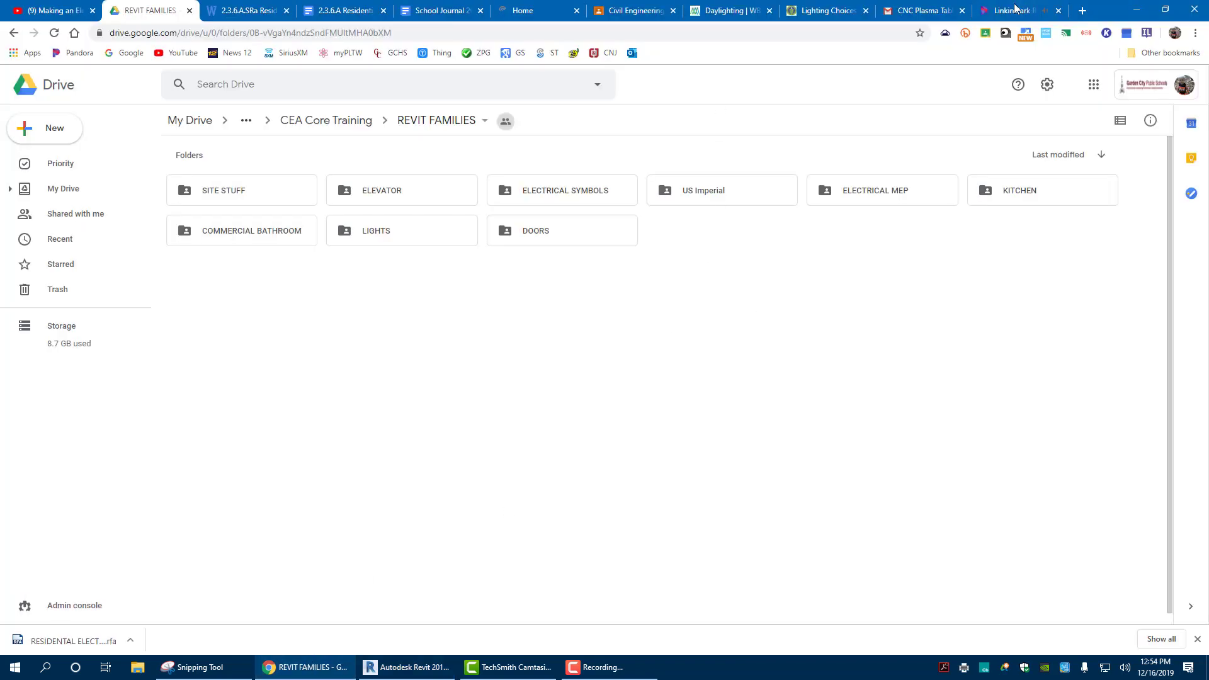
left_click(248, 10)
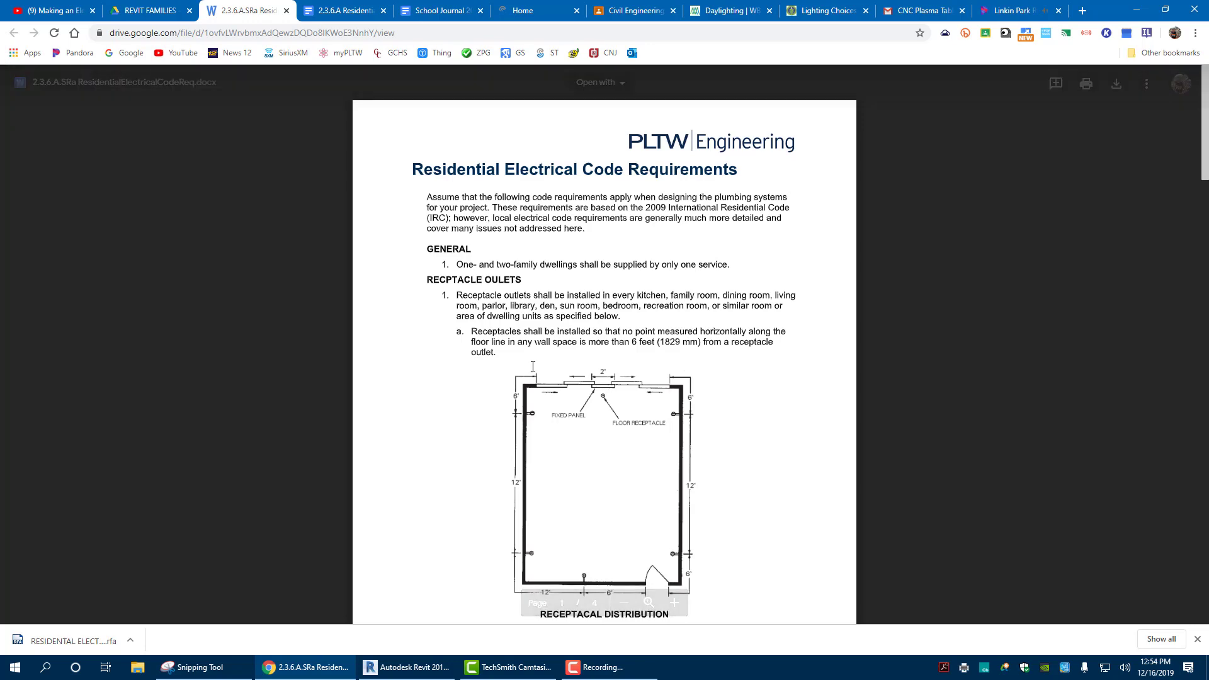
scroll(501, 236, "down", 2)
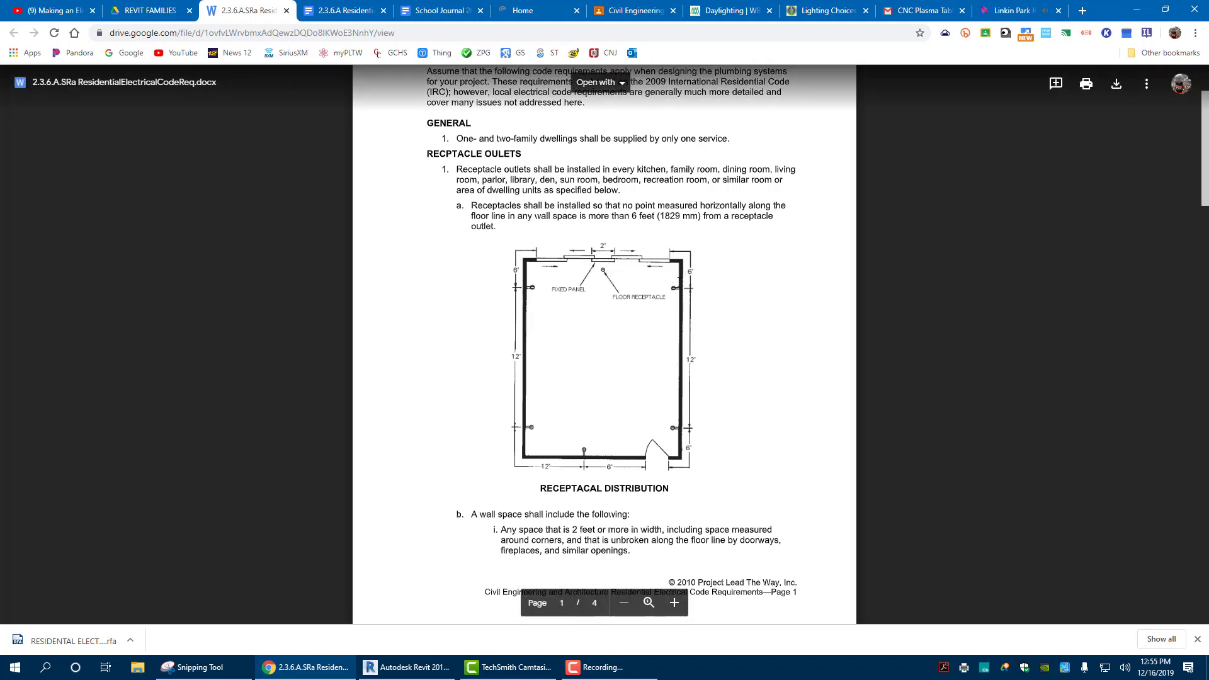
scroll(498, 338, "down", 8)
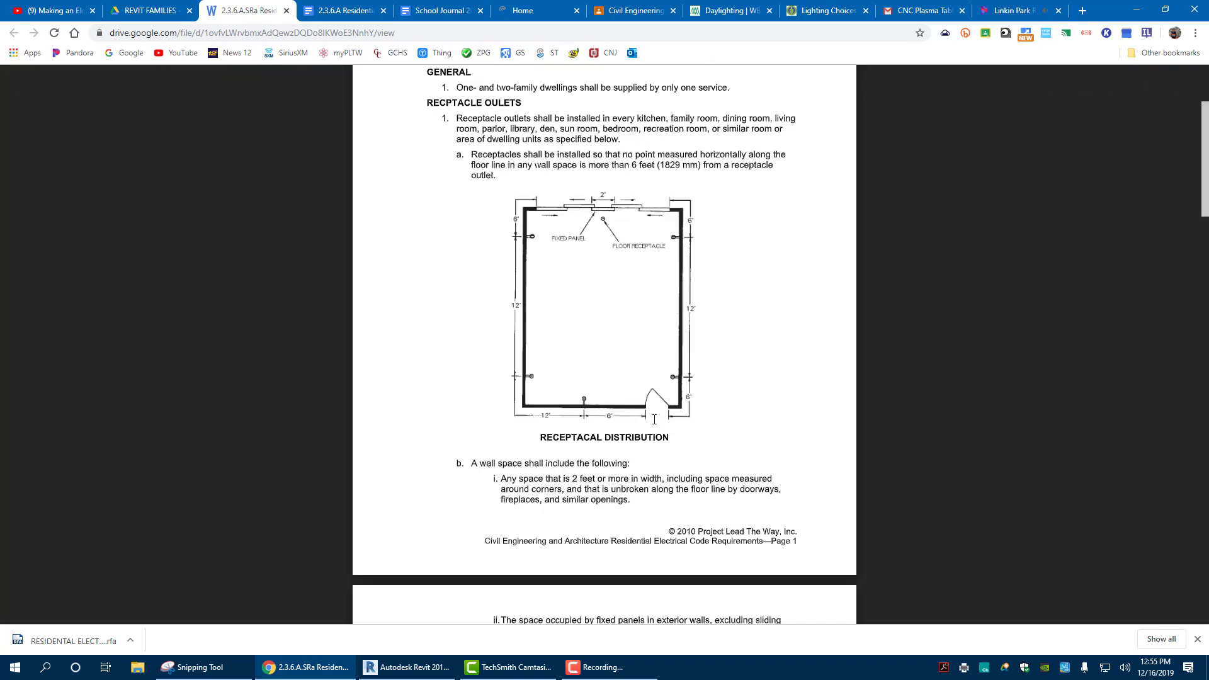
scroll(498, 338, "down", 5)
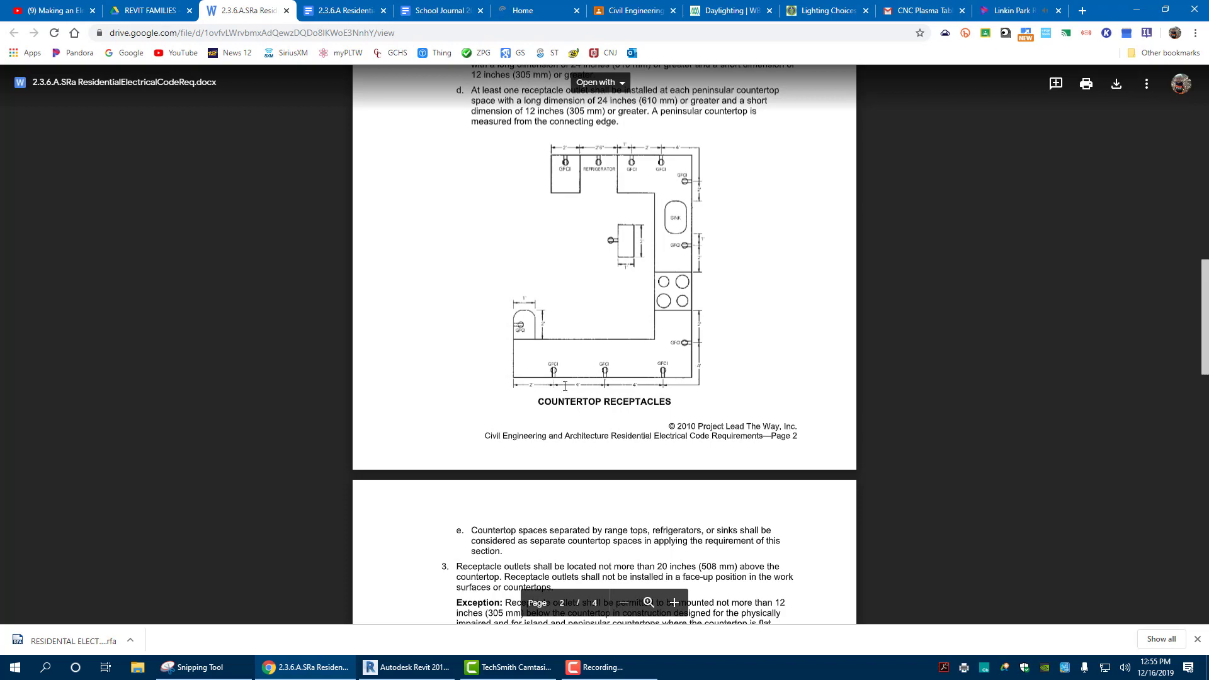
scroll(564, 385, "down", 8)
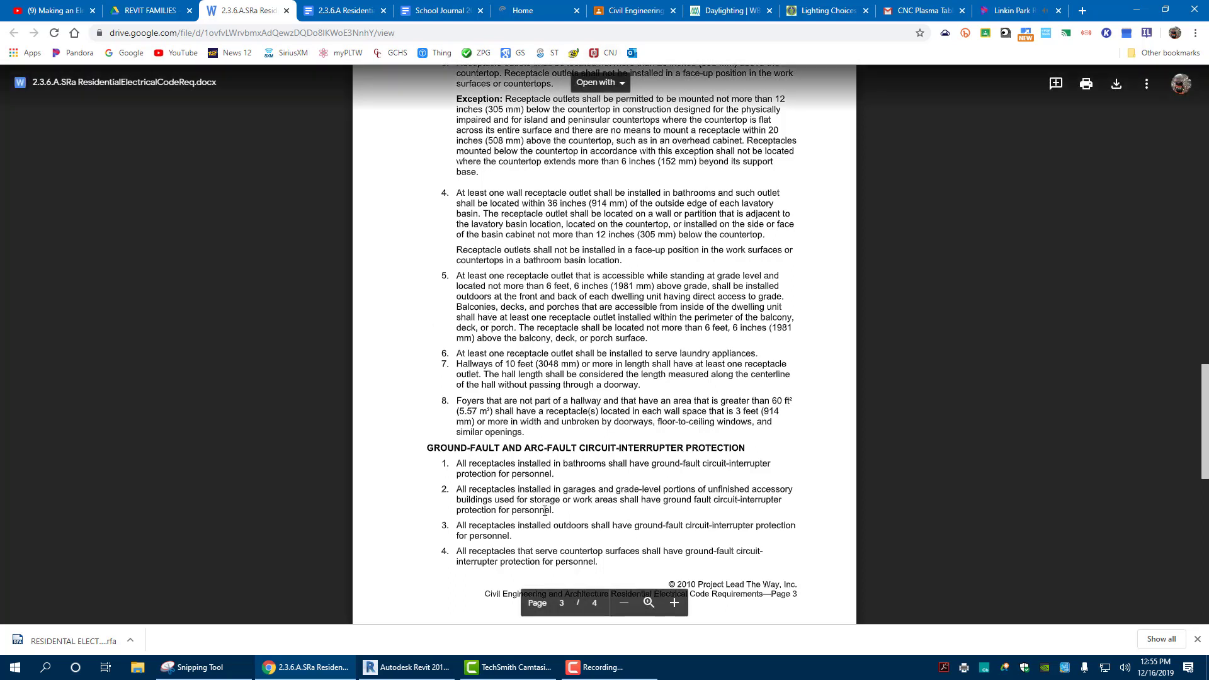
left_click(605, 667)
left_click(607, 670)
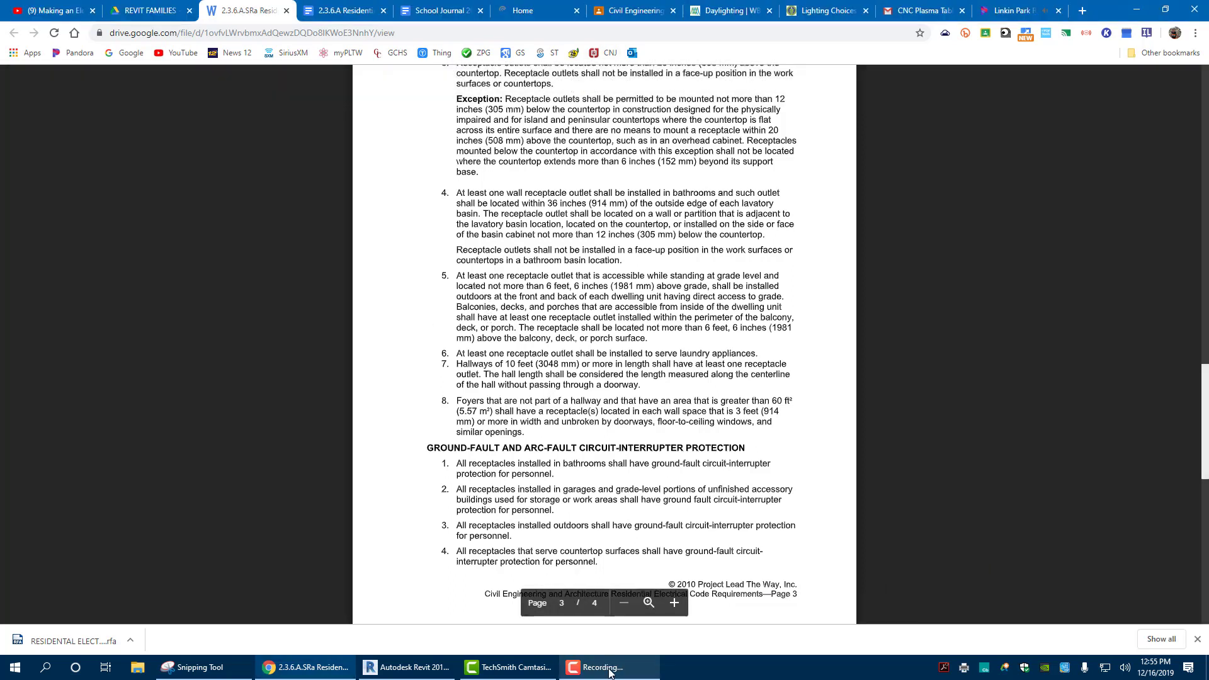
left_click(398, 667)
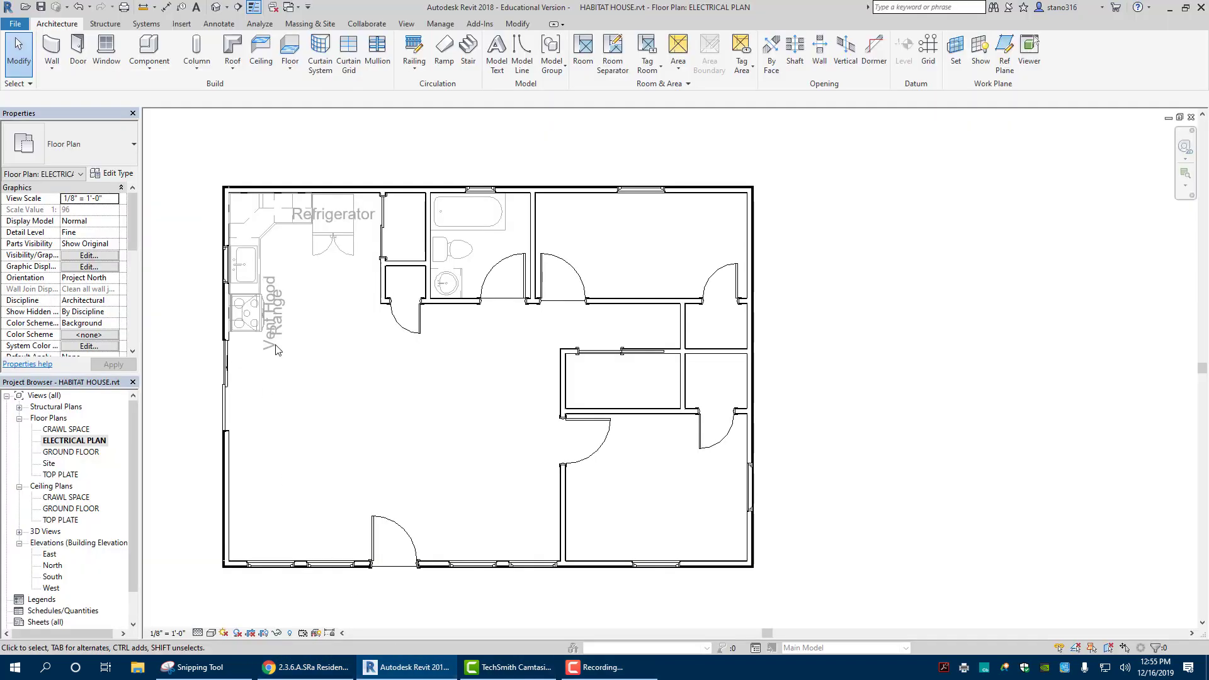
Load Electrical Panel.rfa from the architectural Electrical Power Distribution library and place a Power Panel centered on the exterior wall of the closet beside the refrigerator.
scroll(334, 415, "up", 1)
scroll(346, 402, "down", 1)
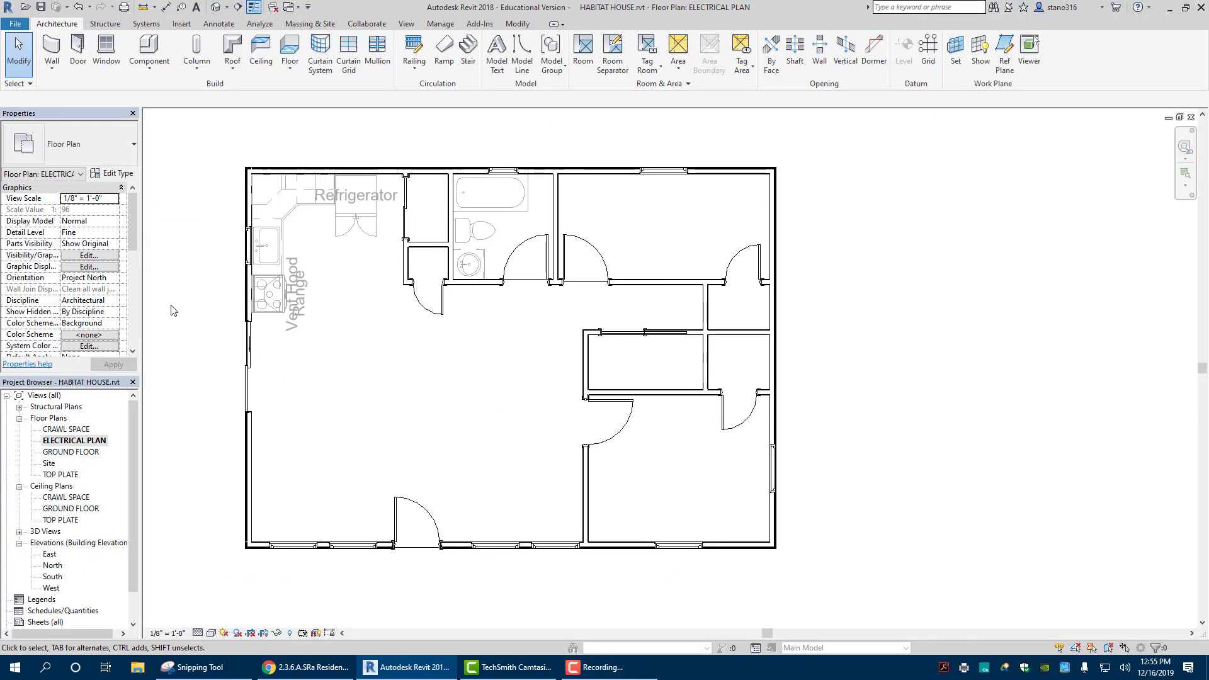
left_click(145, 46)
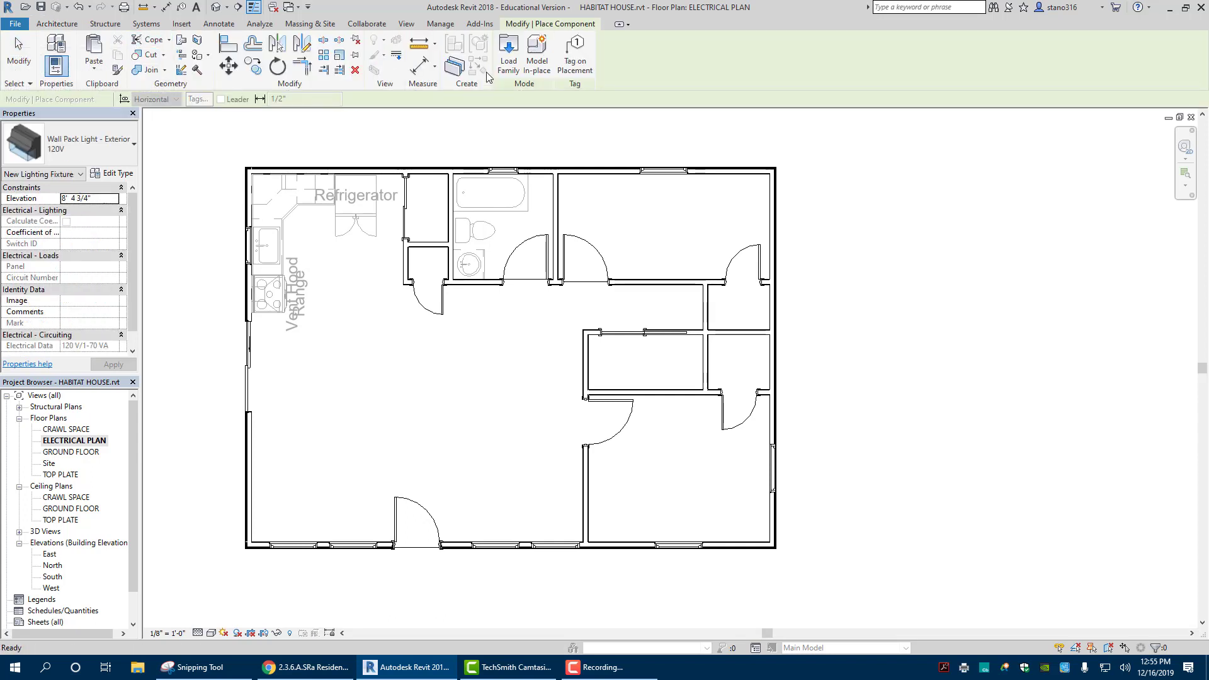
left_click(507, 49)
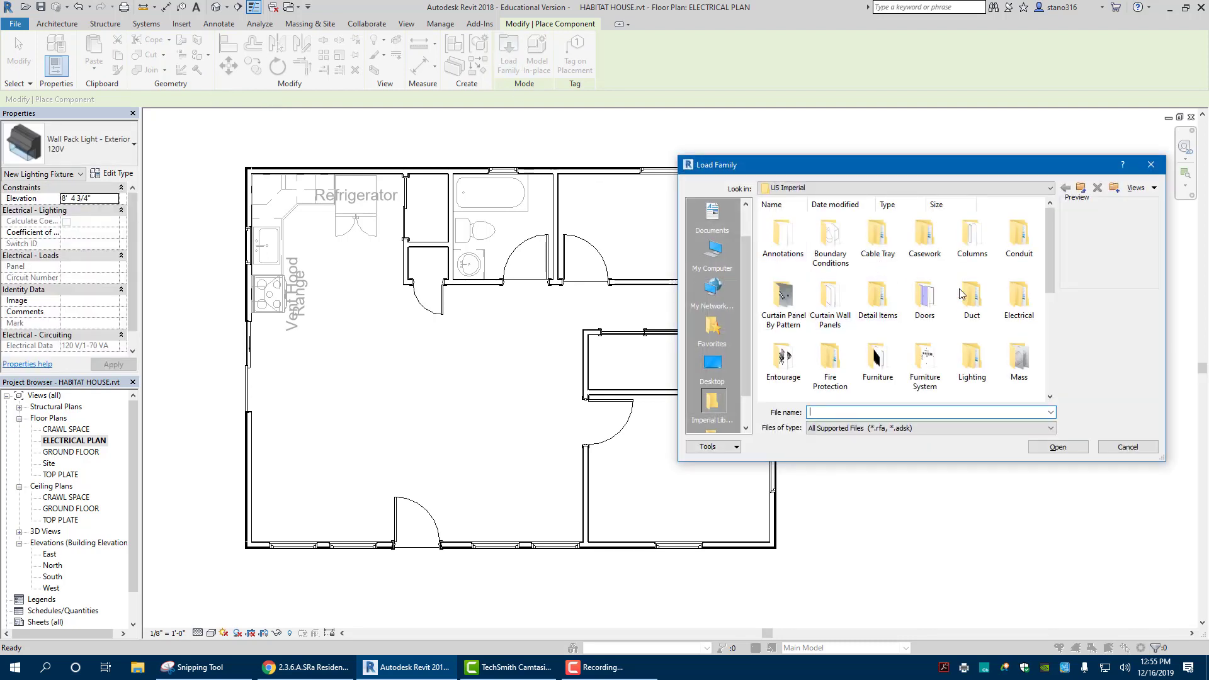
double_click(1019, 295)
double_click(782, 244)
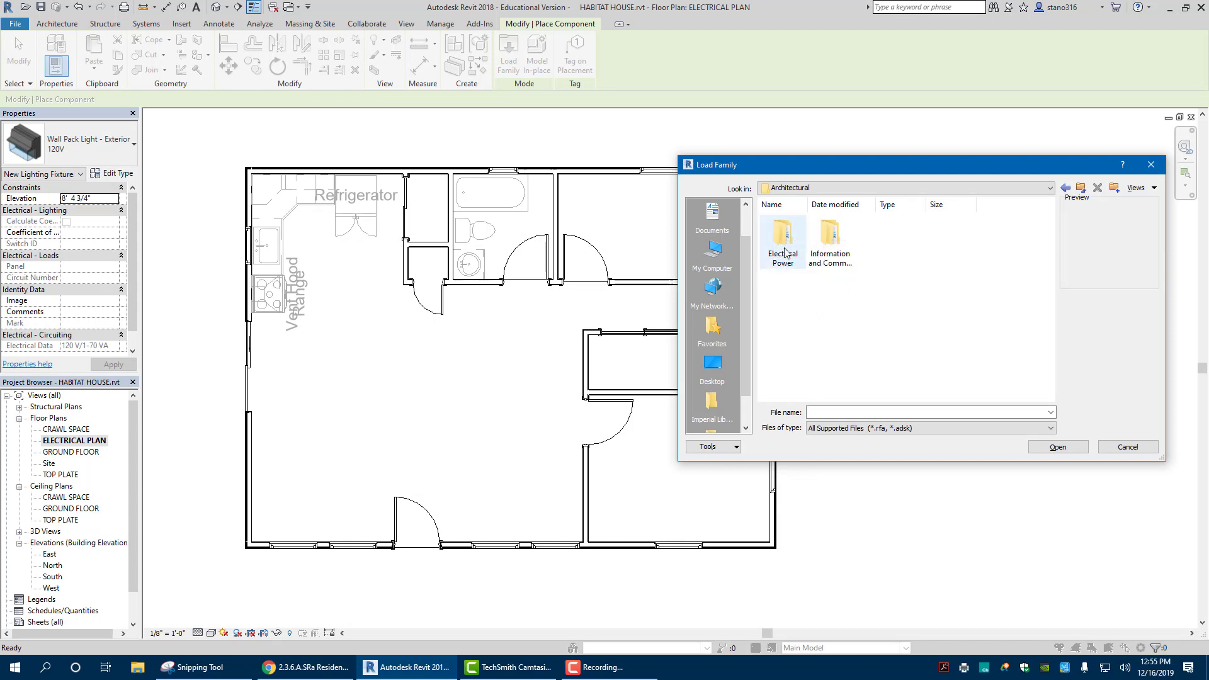
double_click(785, 246)
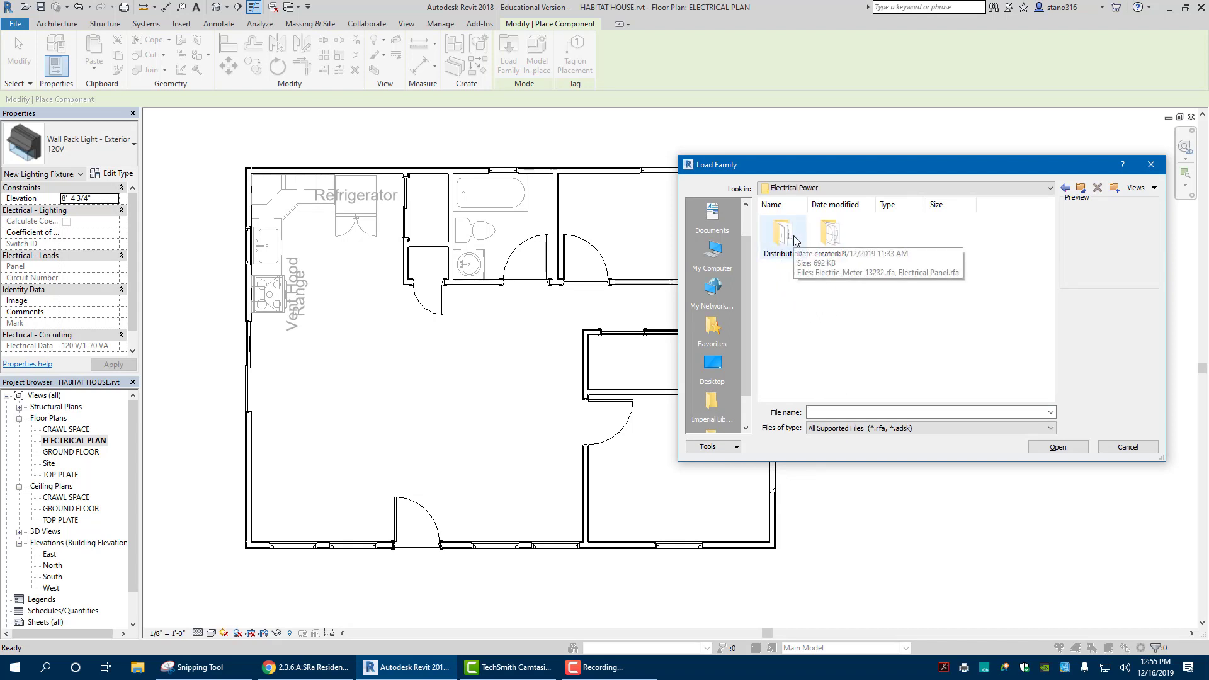
double_click(793, 240)
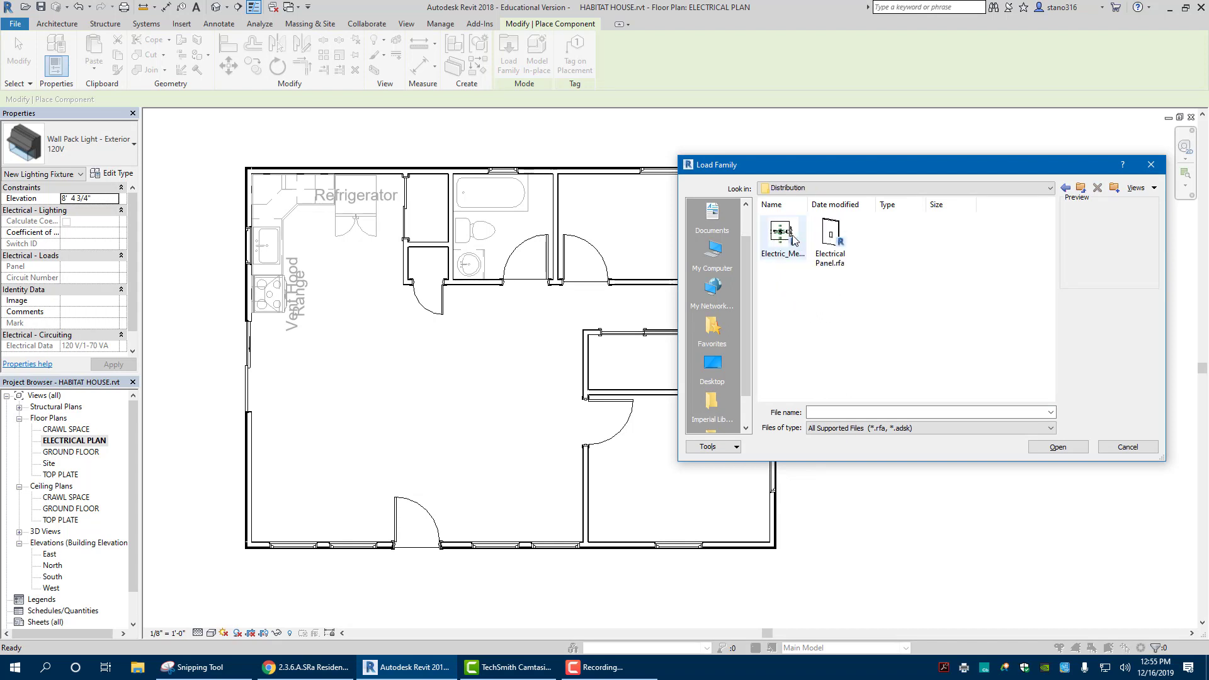
left_click(831, 248)
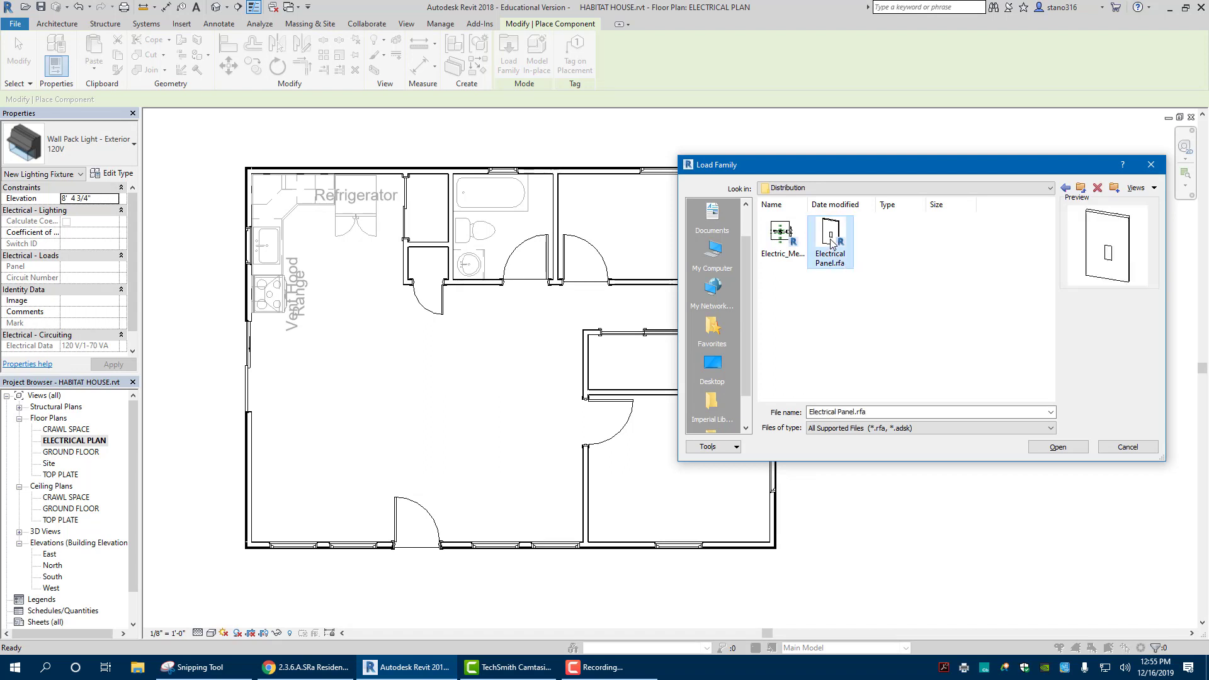
left_click(1075, 447)
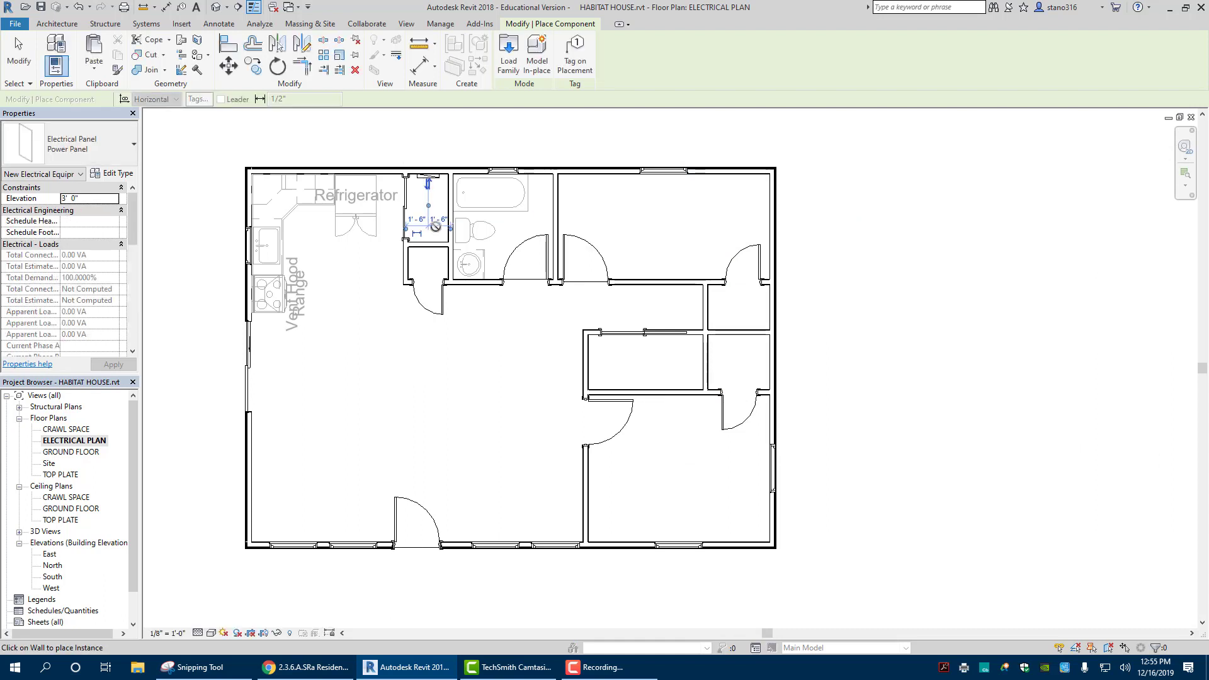
scroll(428, 225, "up", 2)
scroll(432, 223, "down", 3)
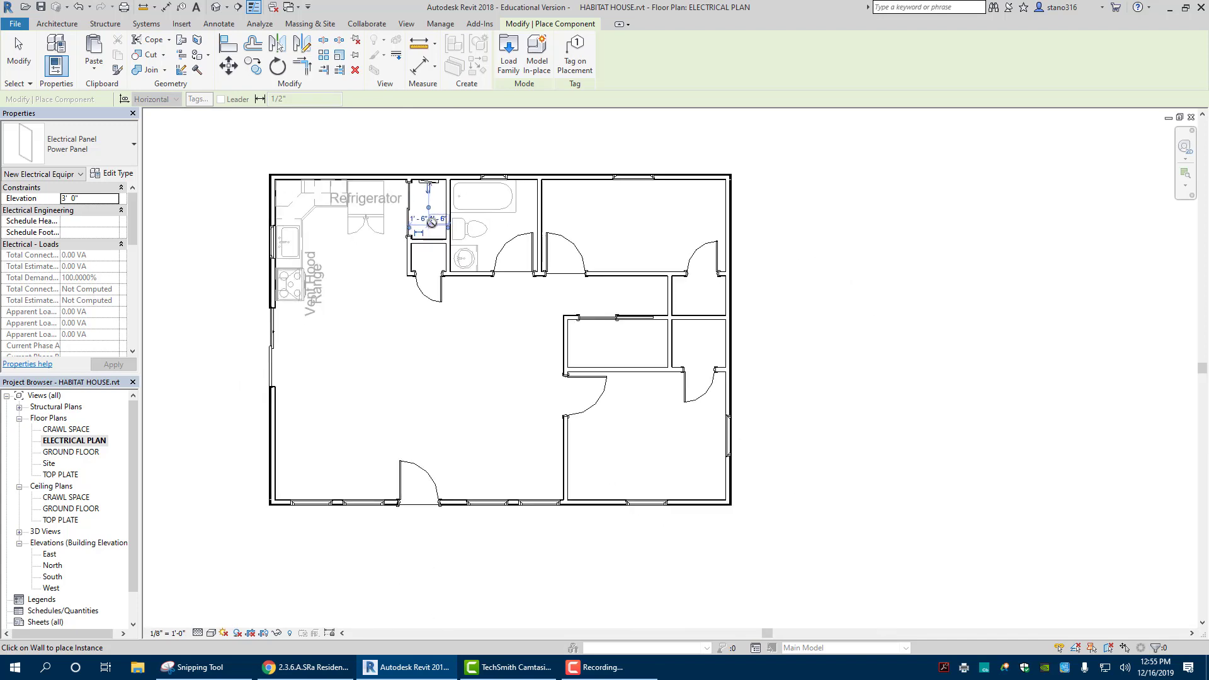
right_click(753, 240)
left_click(777, 248)
right_click(781, 252)
left_click(811, 255)
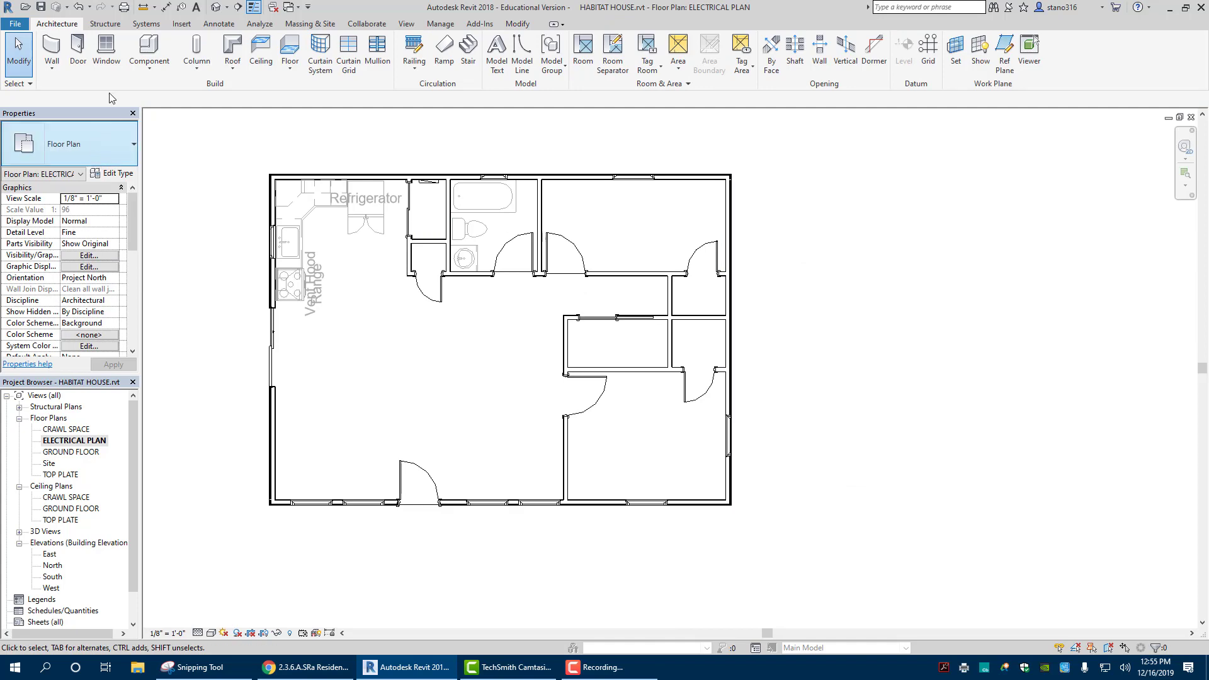
Start loading another component family and browse the US Imperial library to the architectural Electrical Power Terminals folder.
left_click(149, 51)
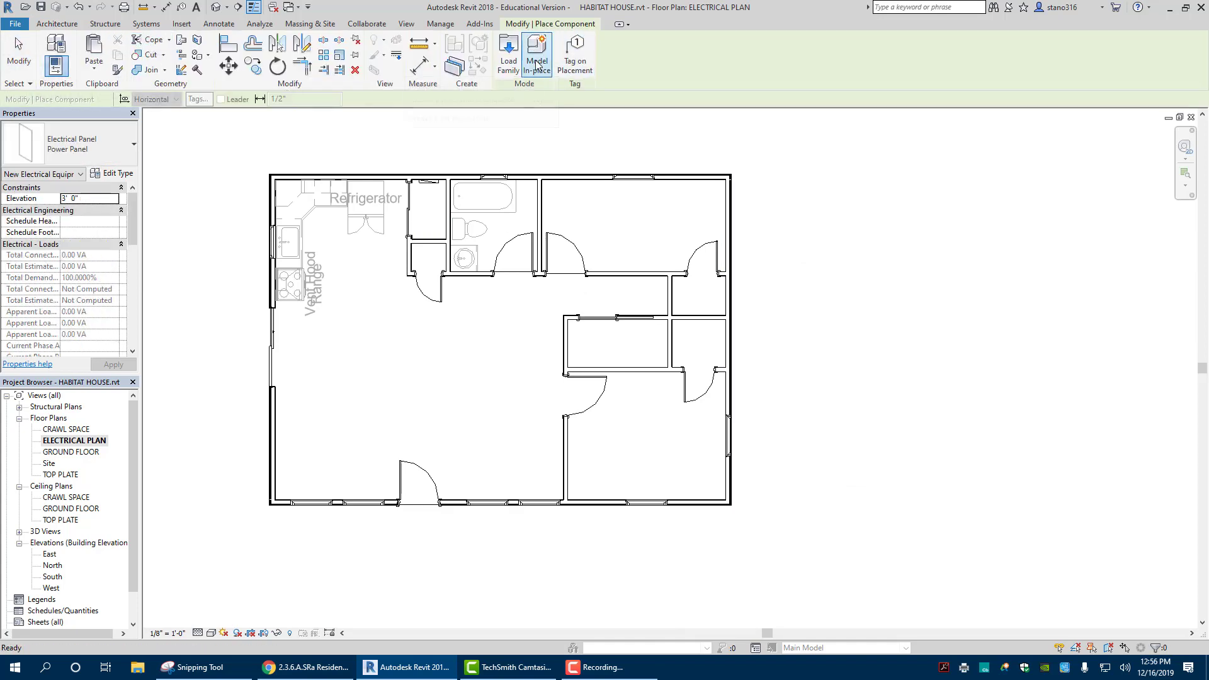
left_click(510, 52)
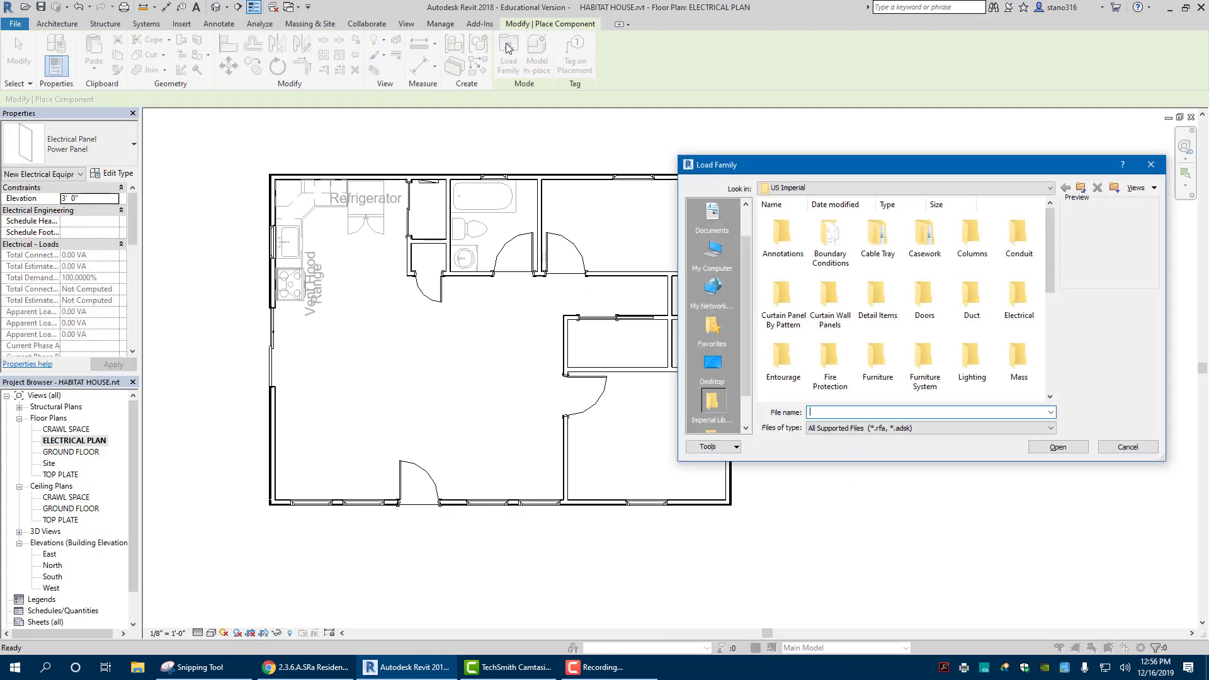
double_click(1018, 295)
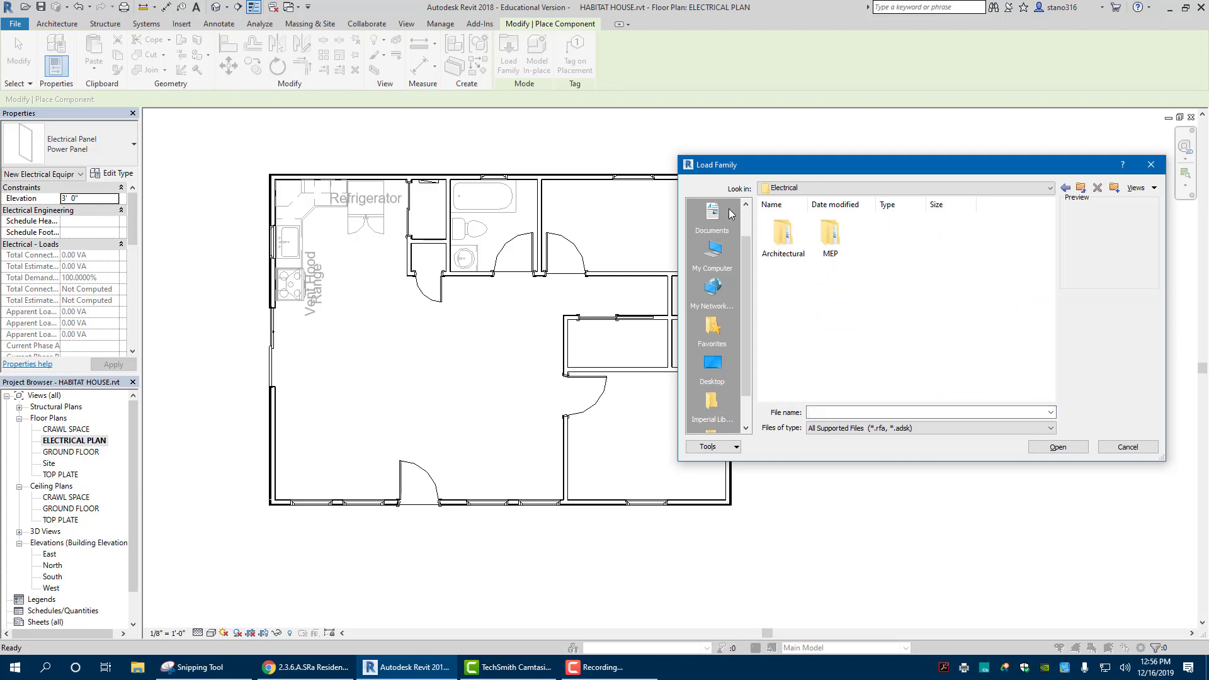
double_click(781, 236)
double_click(781, 239)
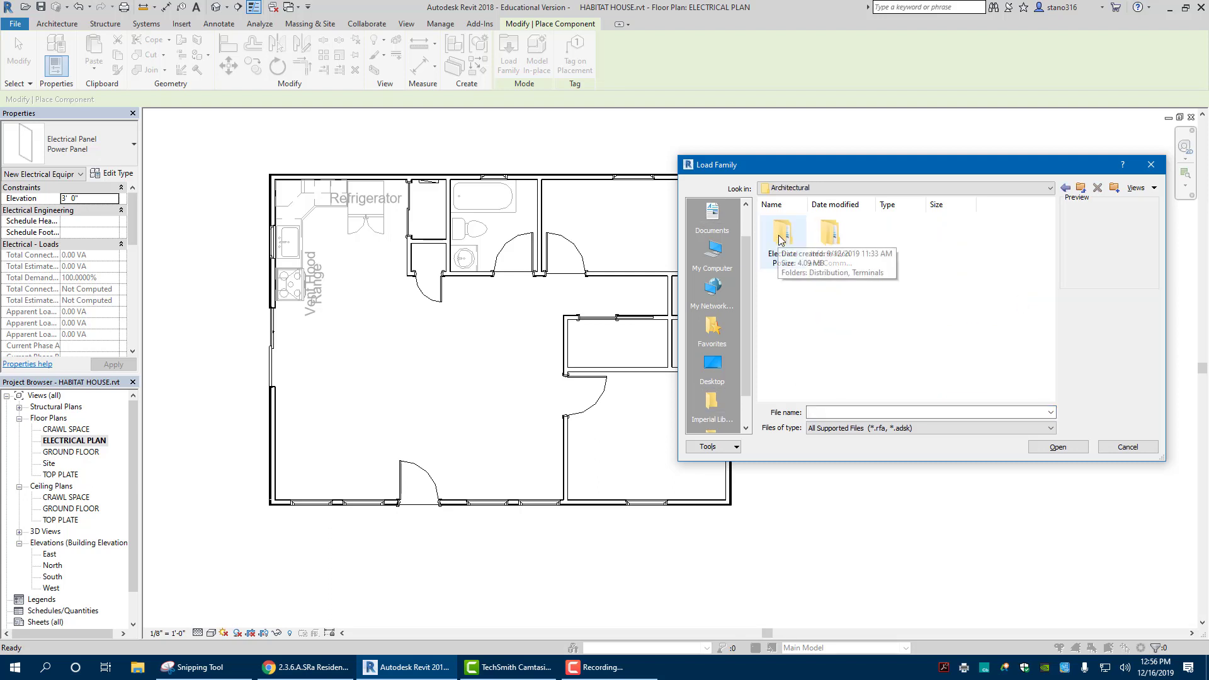
double_click(781, 239)
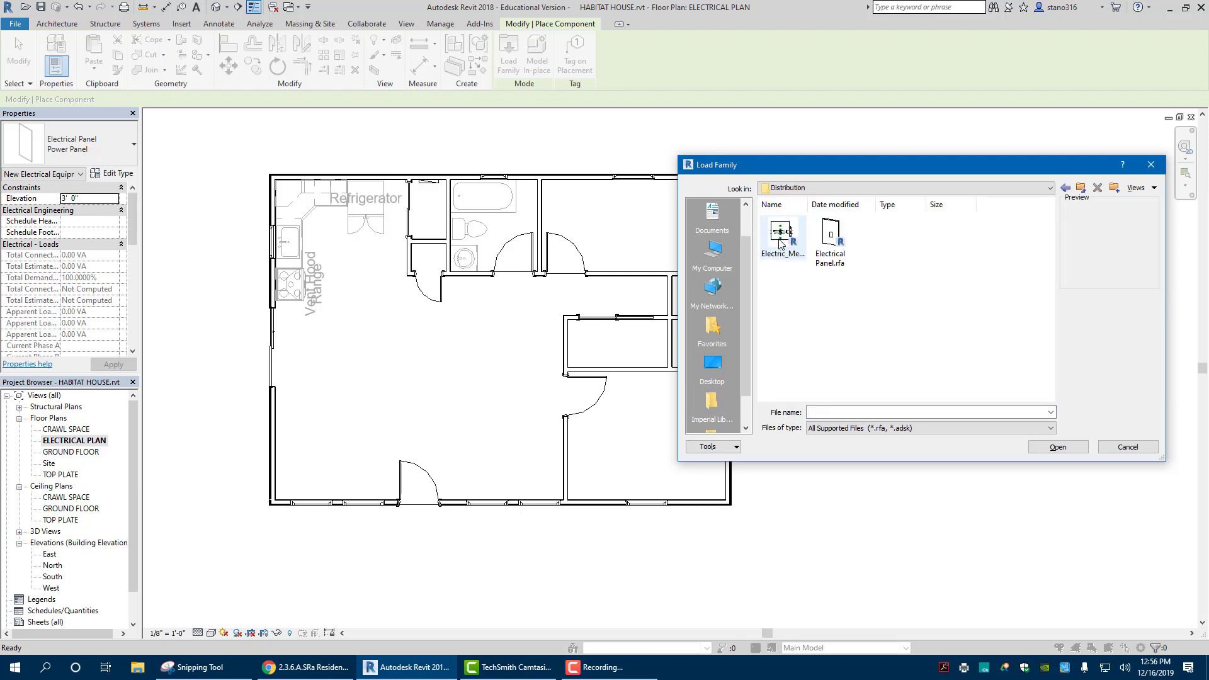
left_click(1080, 188)
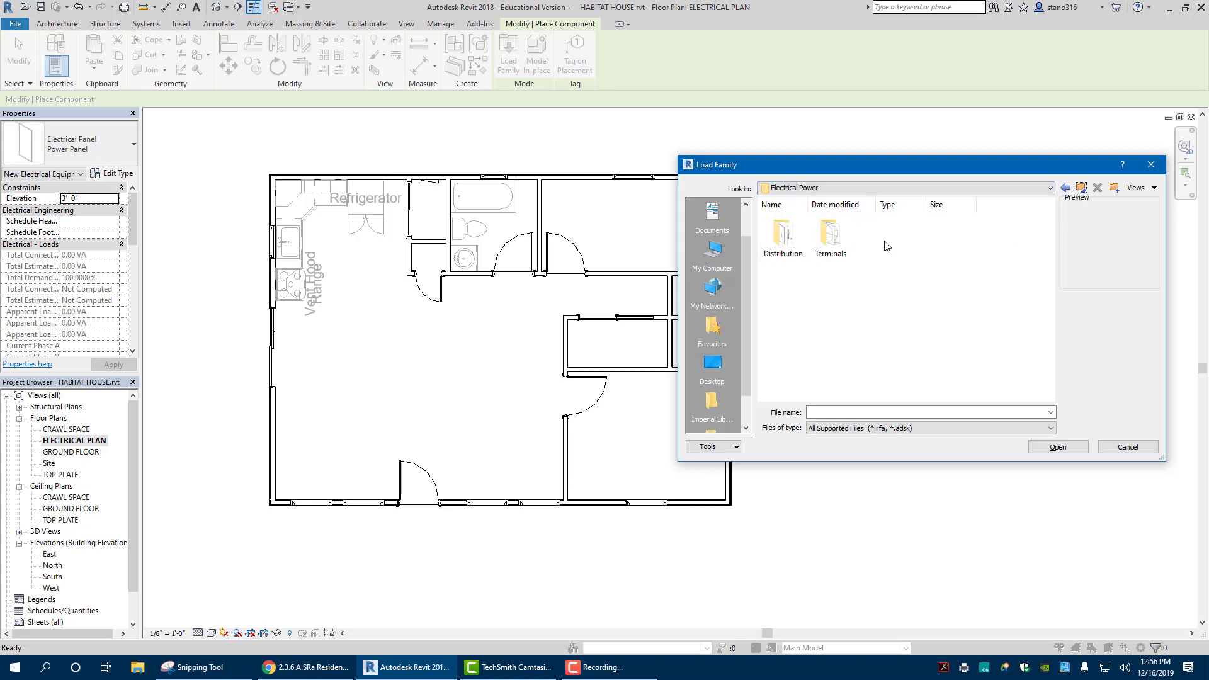
double_click(831, 236)
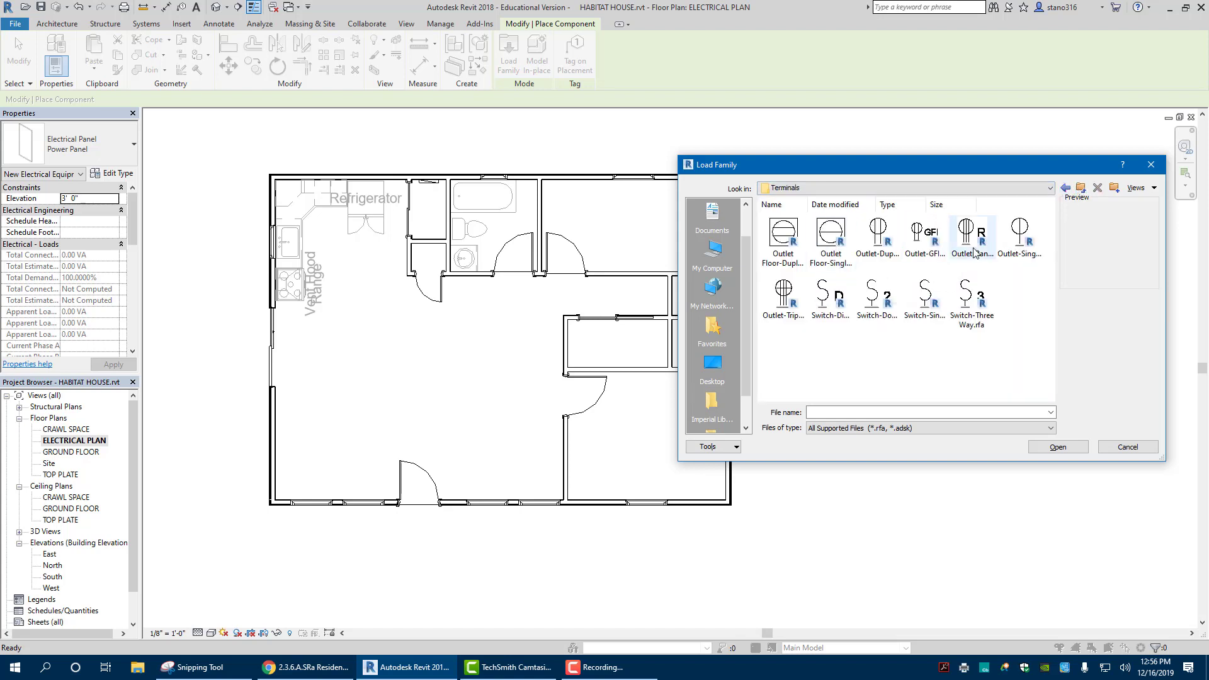
Load the duplex, GFI, range, single and triplex outlet families together with all four switch families, leaving out the floor outlets.
left_click(916, 240)
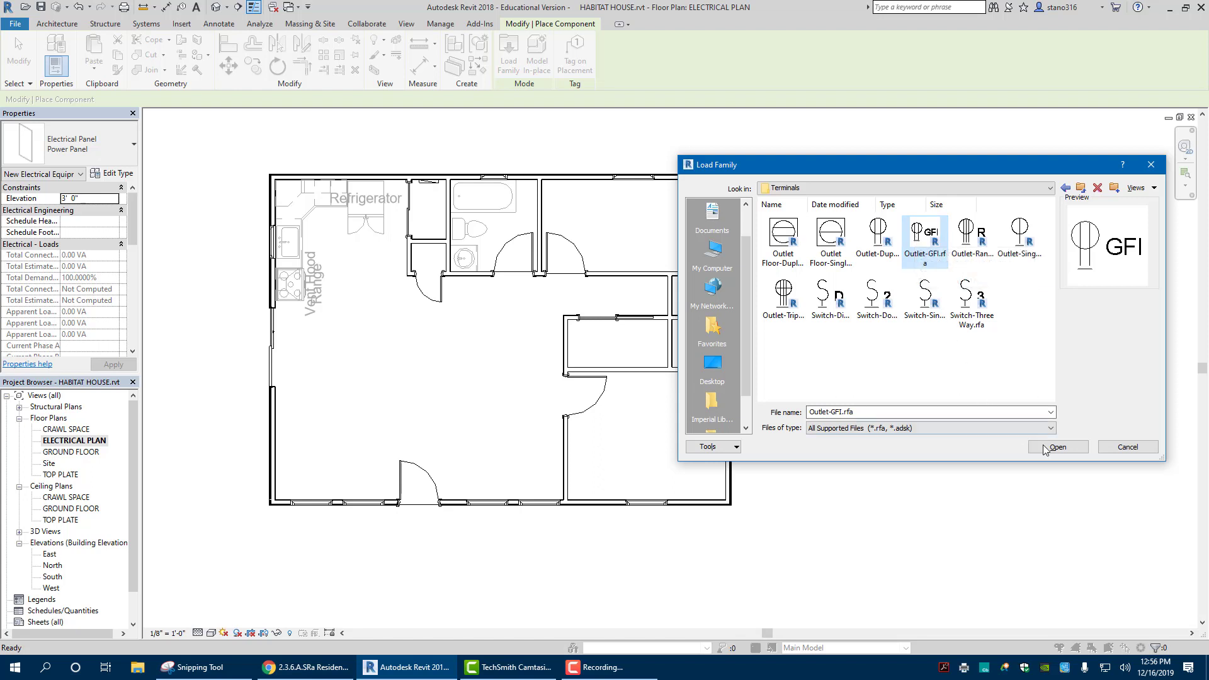
left_click(876, 245)
left_click(970, 247)
left_click(1020, 245)
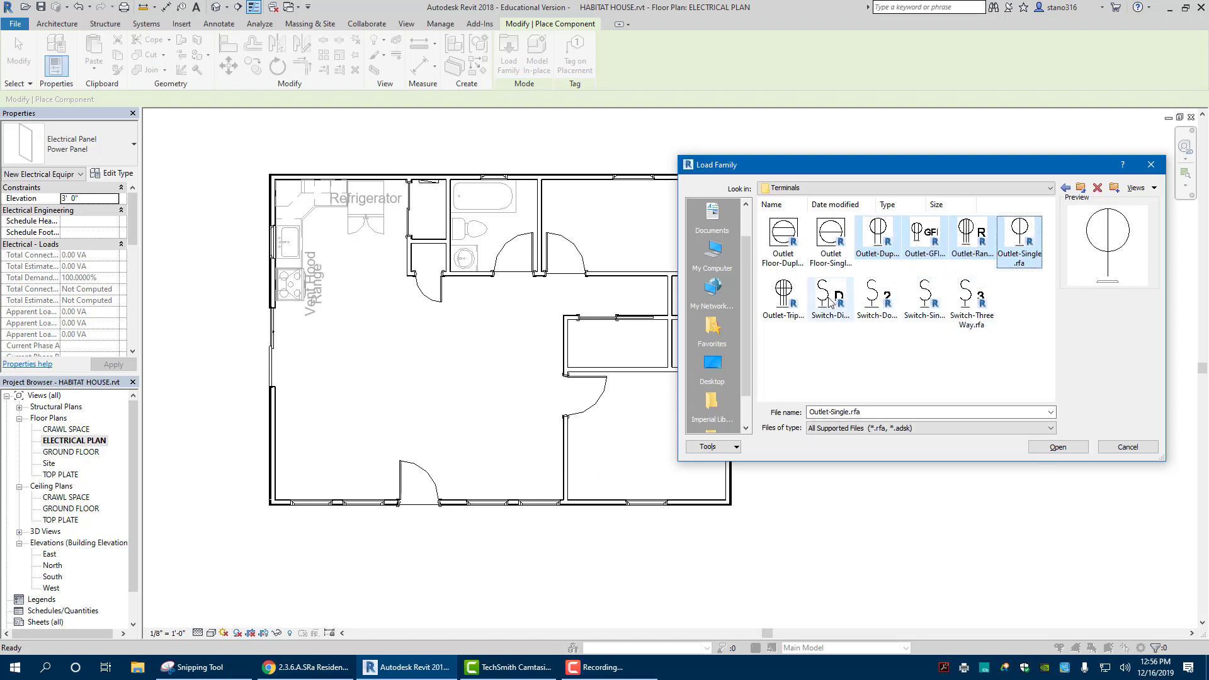
left_click(783, 296)
left_click(830, 296)
left_click(877, 296)
left_click(971, 296)
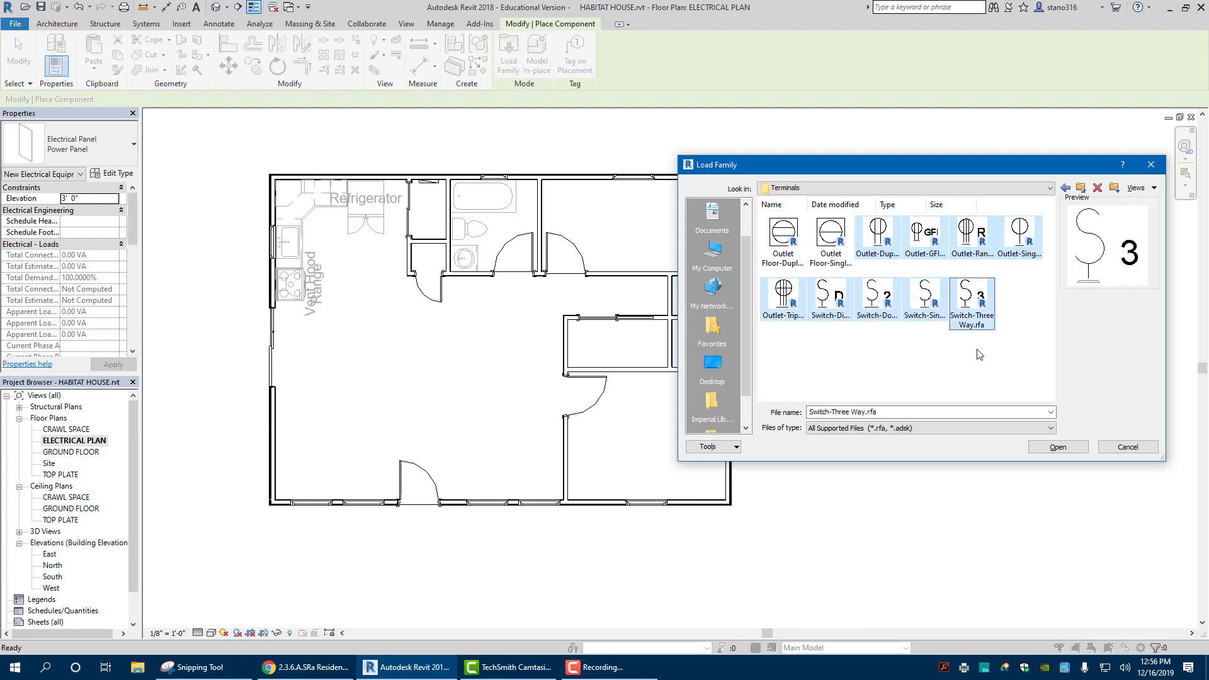
left_click(1058, 447)
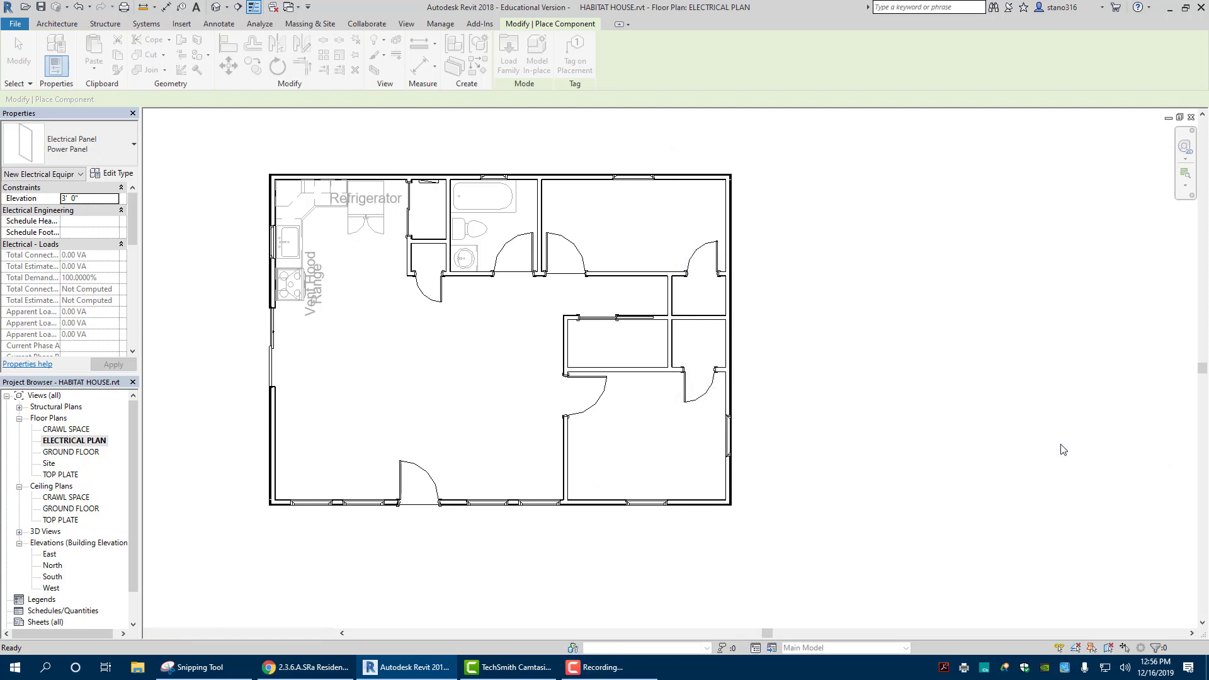
Place three Outlet-GFI Single outlets in the kitchen: between sink and corner, above the adjoining counter, and behind the refrigerator.
left_click(97, 149)
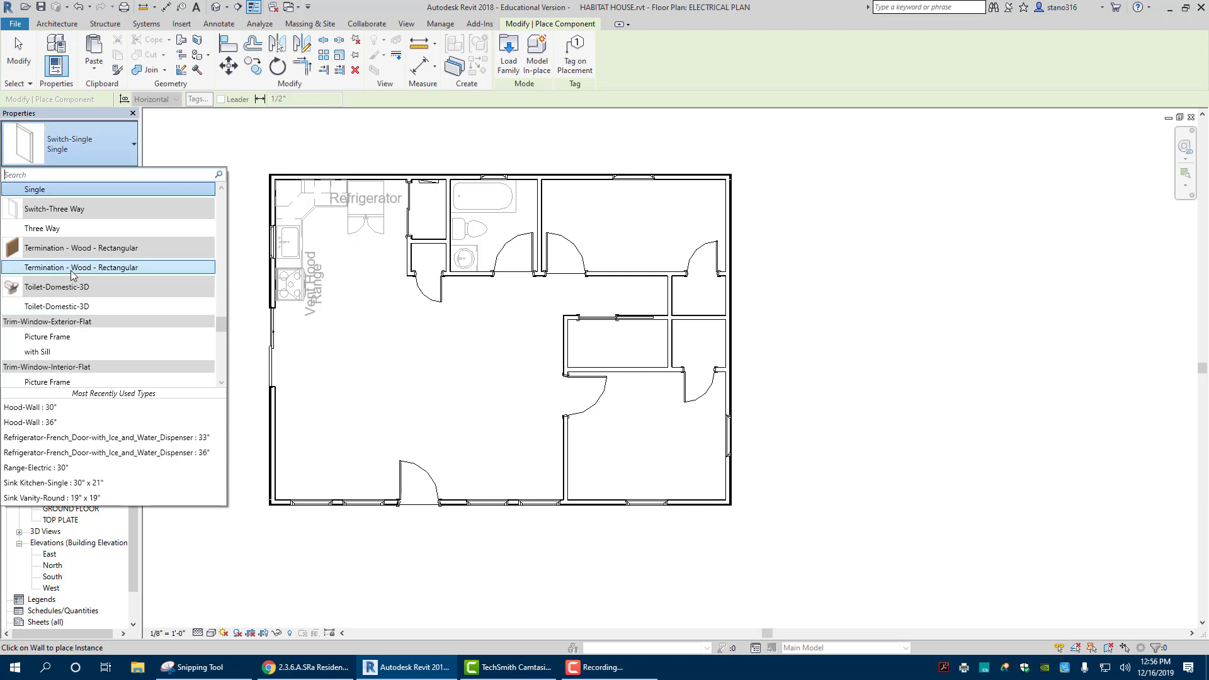
scroll(76, 265, "up", 5)
scroll(69, 252, "up", 15)
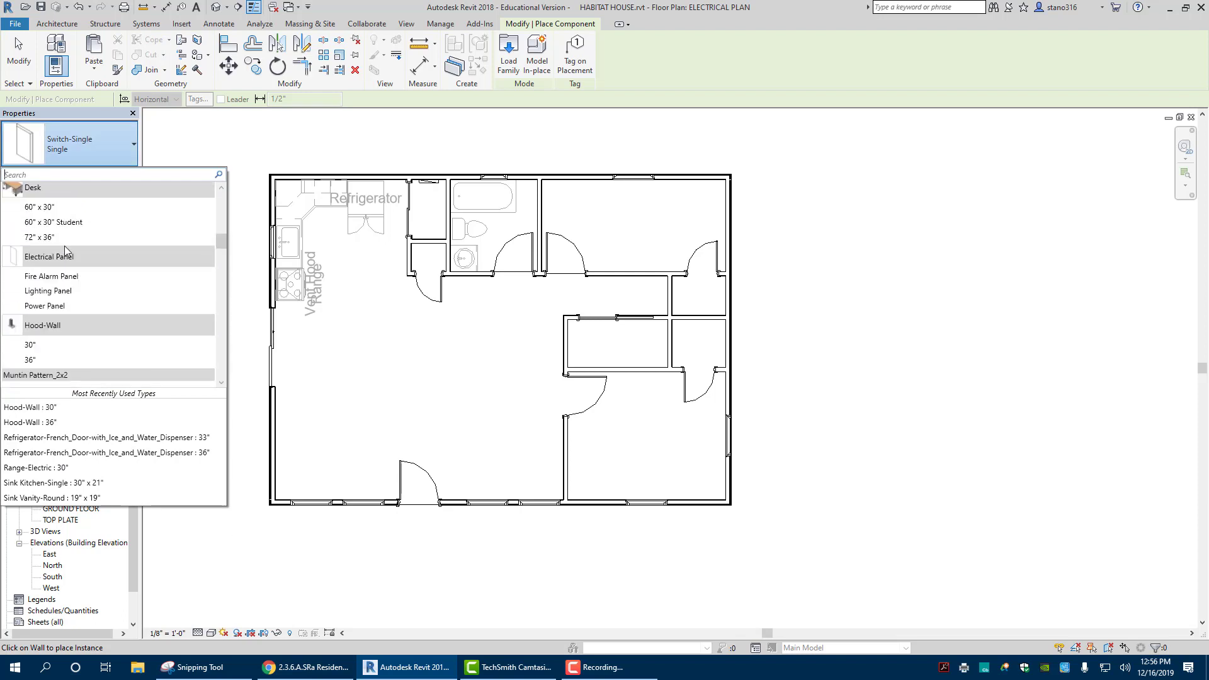
scroll(82, 243, "down", 5)
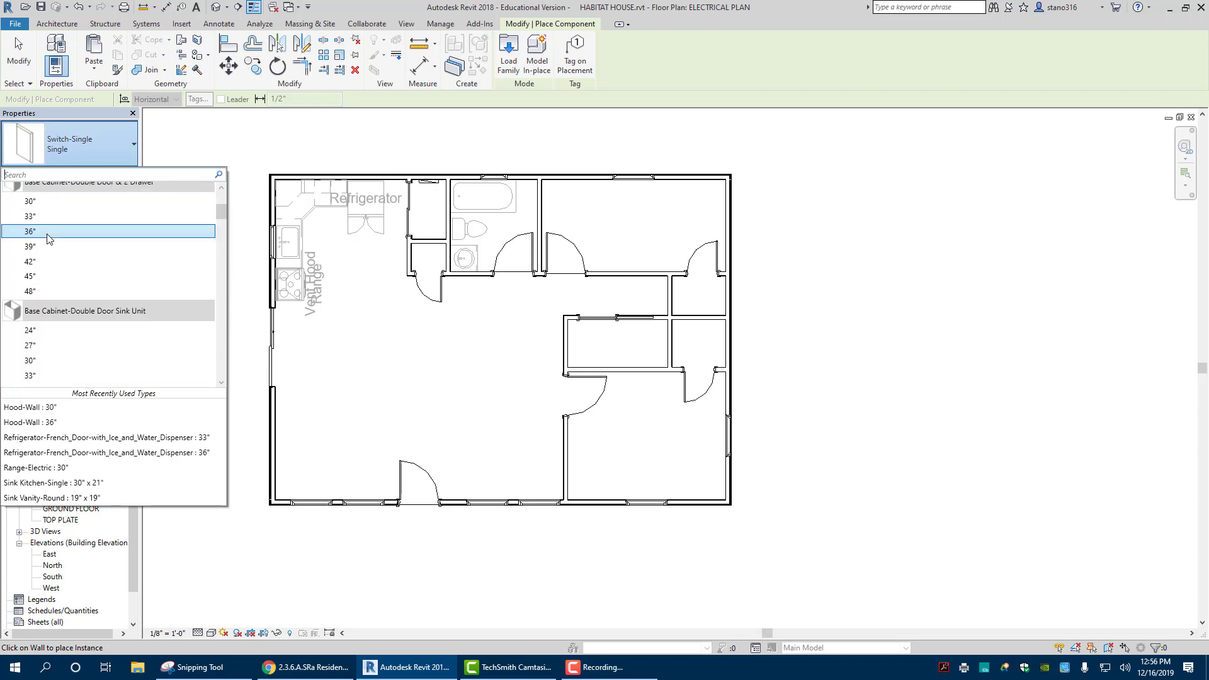
scroll(95, 244, "down", 5)
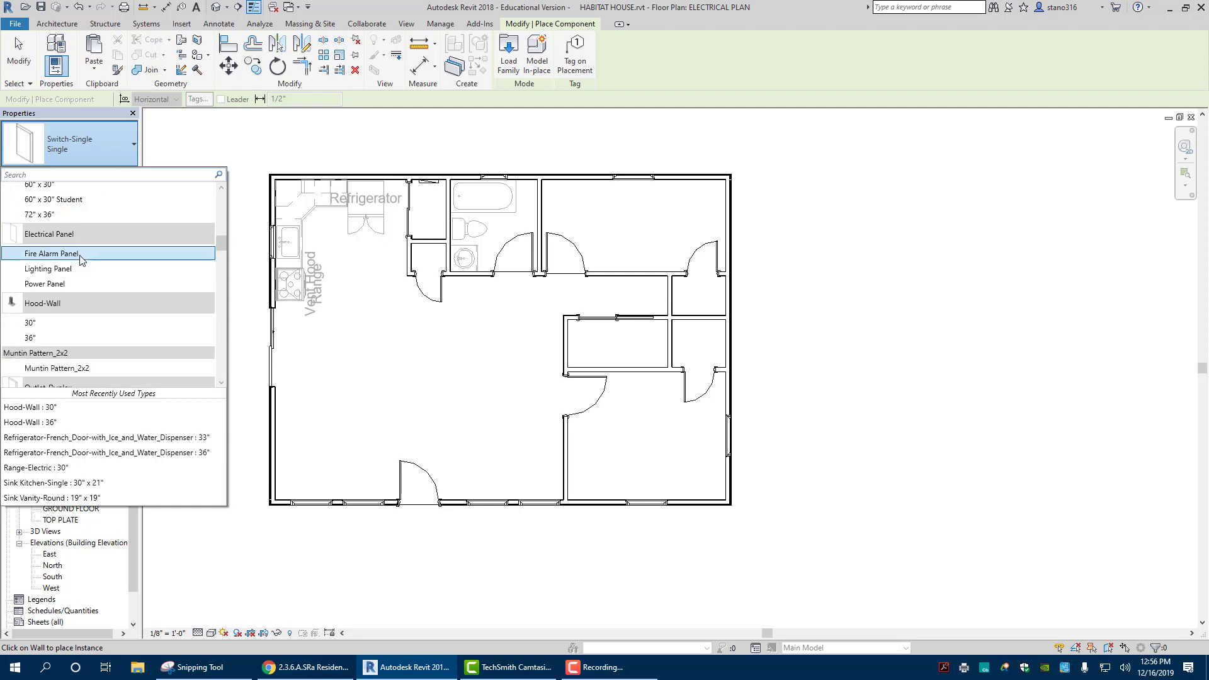
scroll(84, 241, "down", 2)
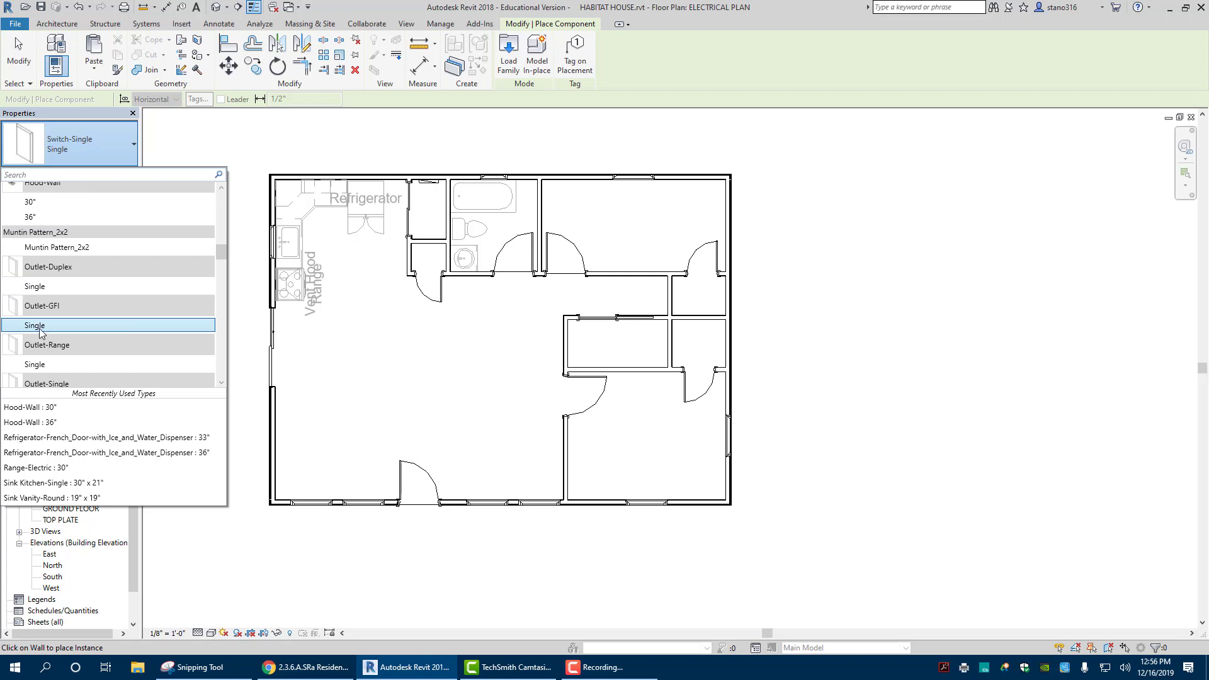
left_click(70, 324)
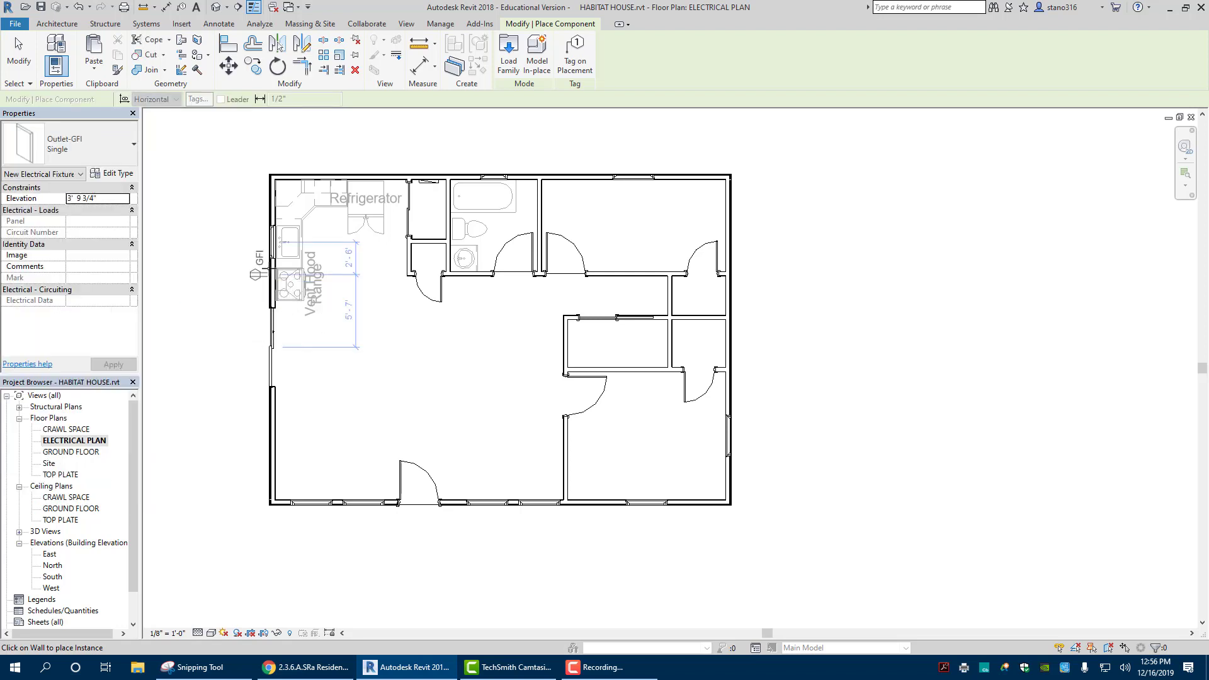
left_click(279, 212)
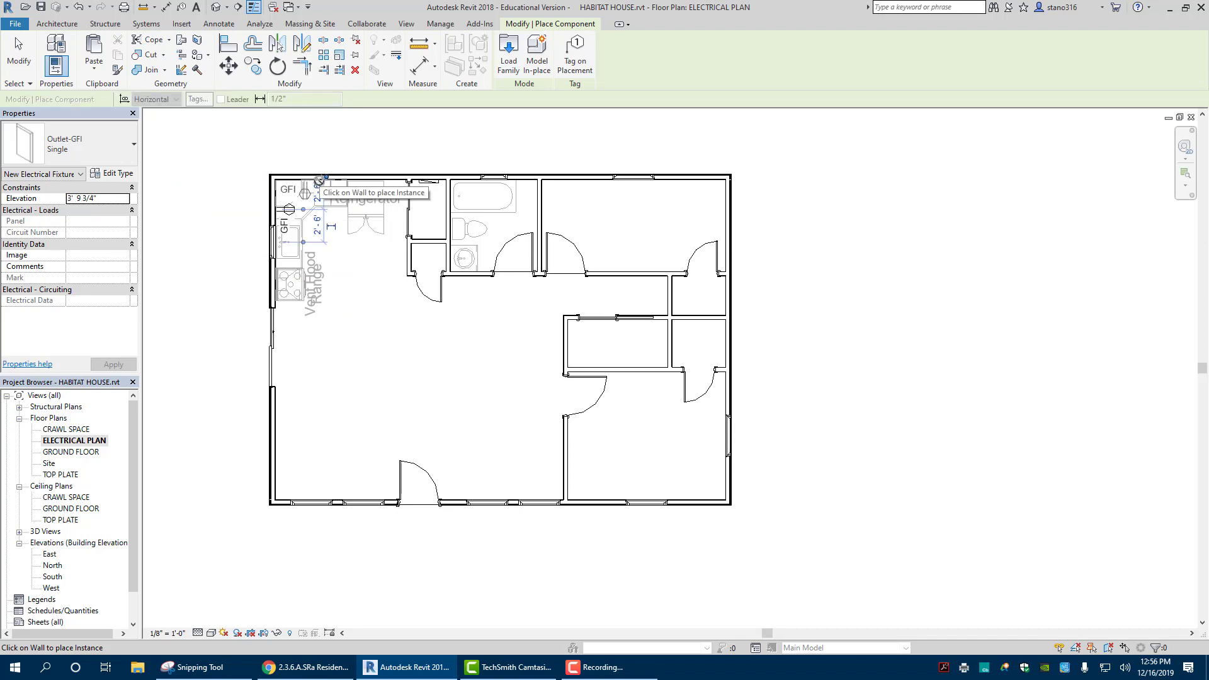
scroll(326, 180, "up", 4)
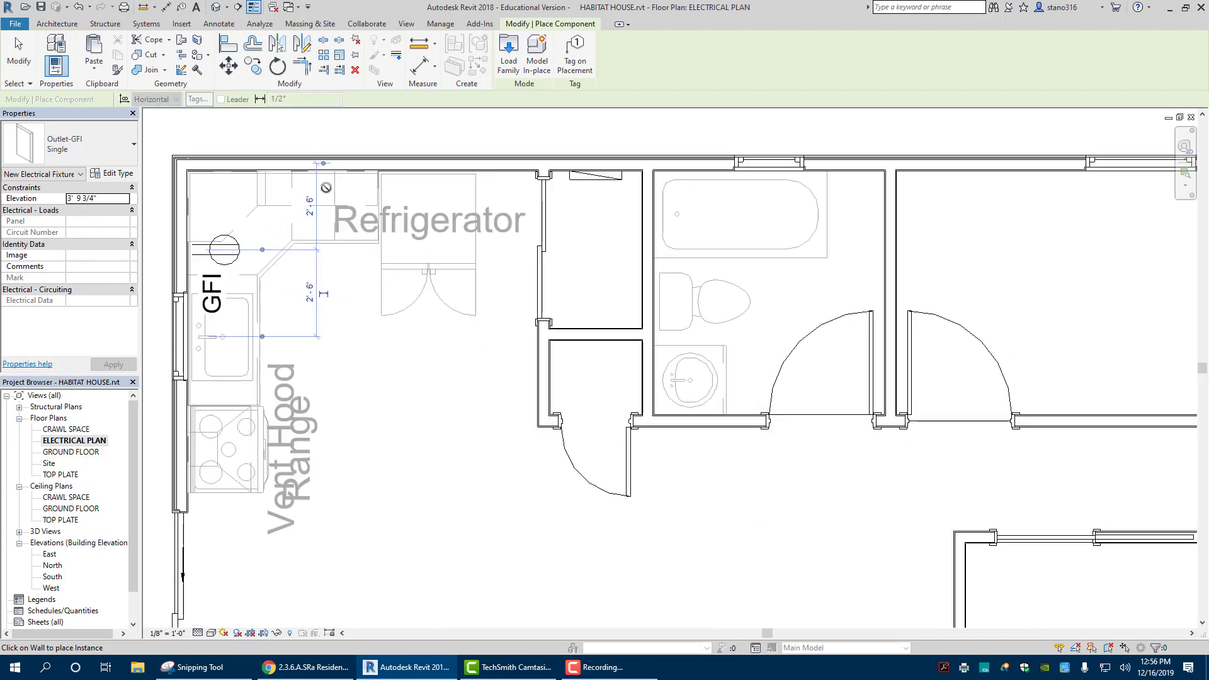
left_click(307, 170)
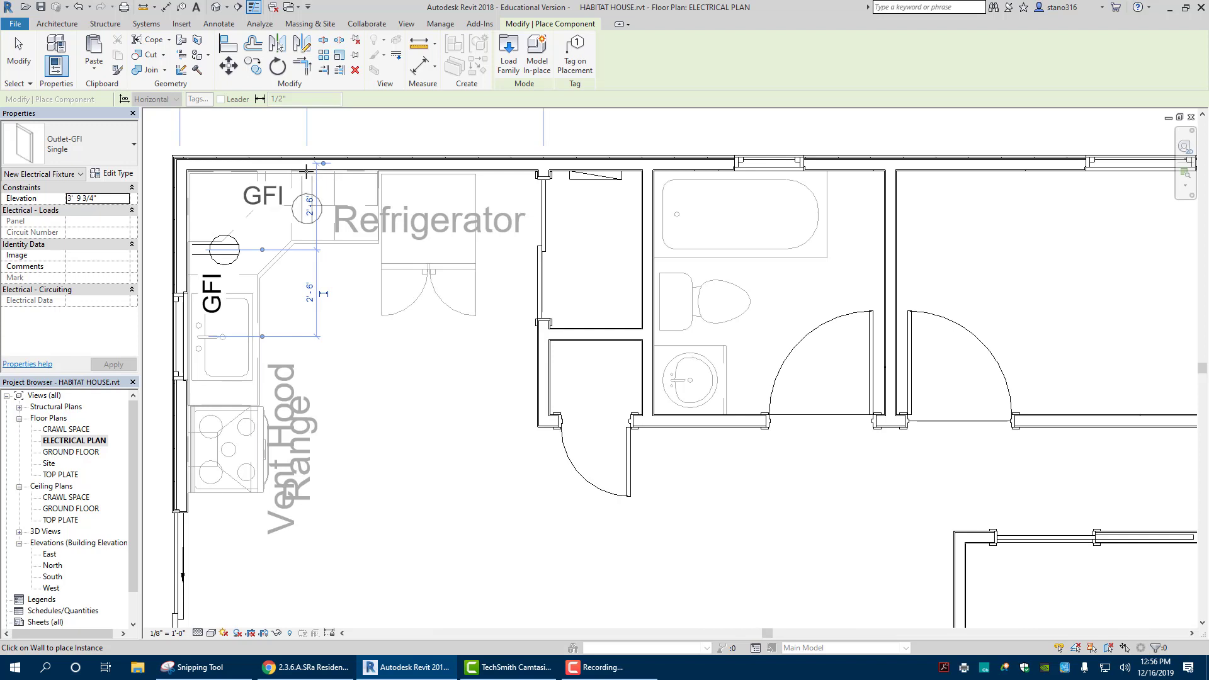
left_click(506, 170)
scroll(225, 559, "down", 2)
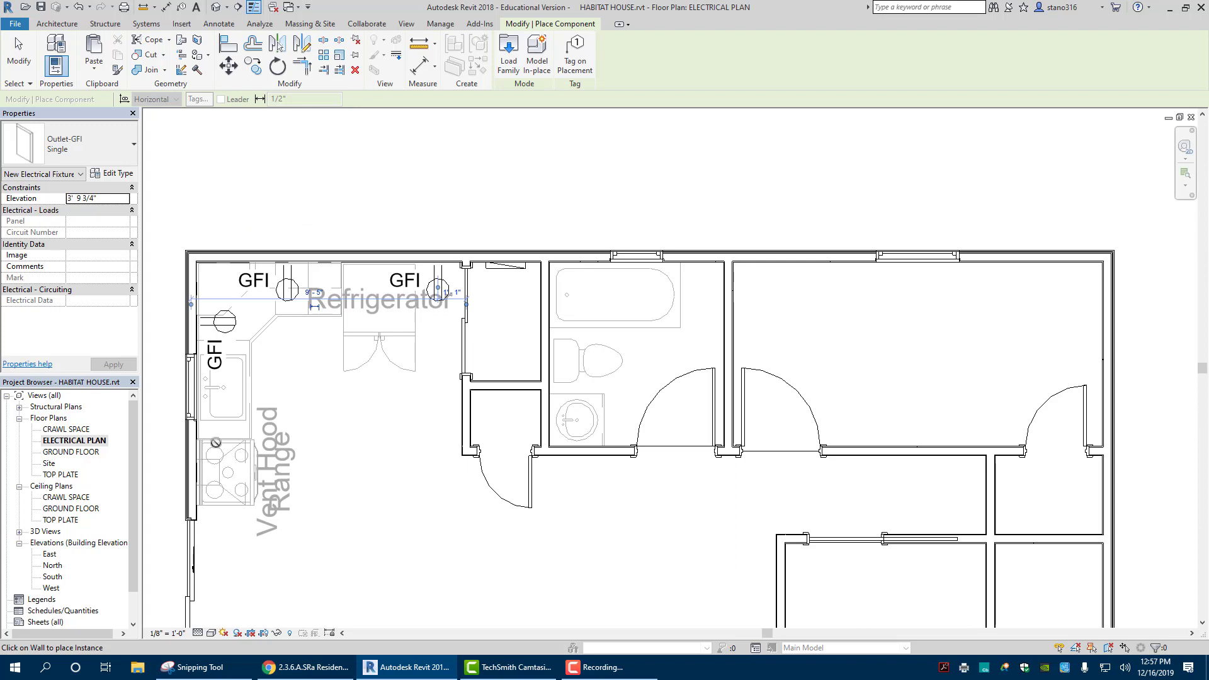
Place GFI outlets on the bathroom wall beside the vanity and on the inner wall of the narrow room behind the front bedroom.
middle_click_drag(334, 452, 500, 286)
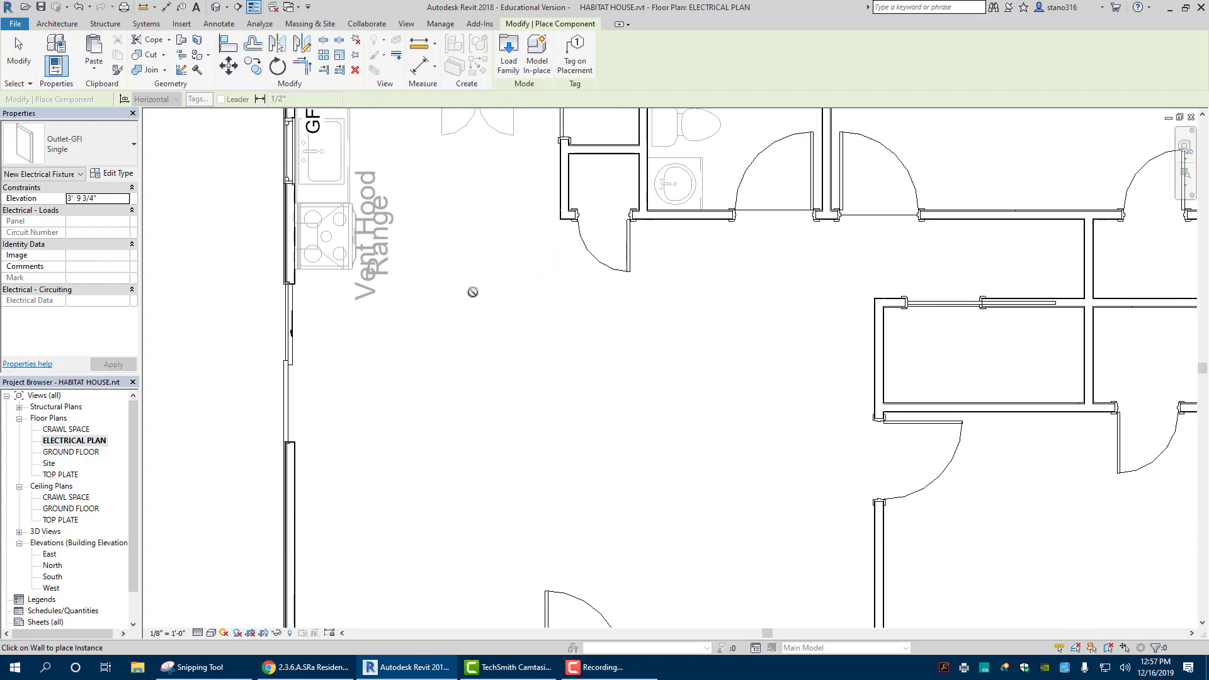
scroll(581, 309, "down", 2)
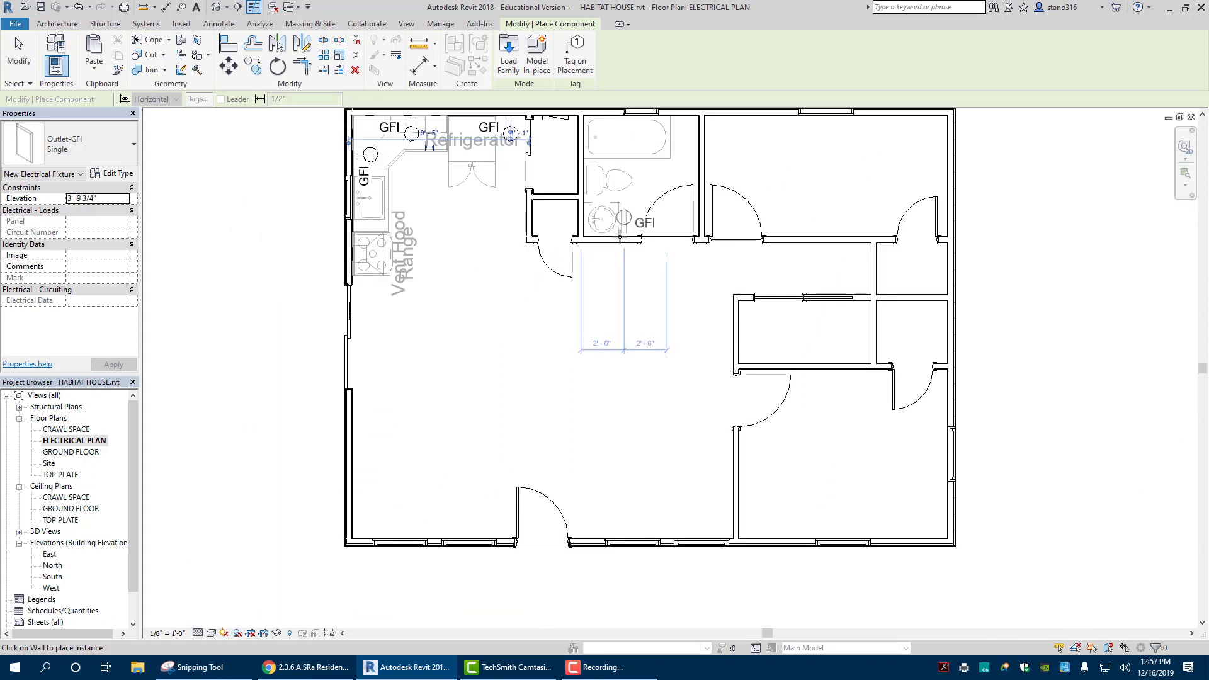
left_click(621, 240)
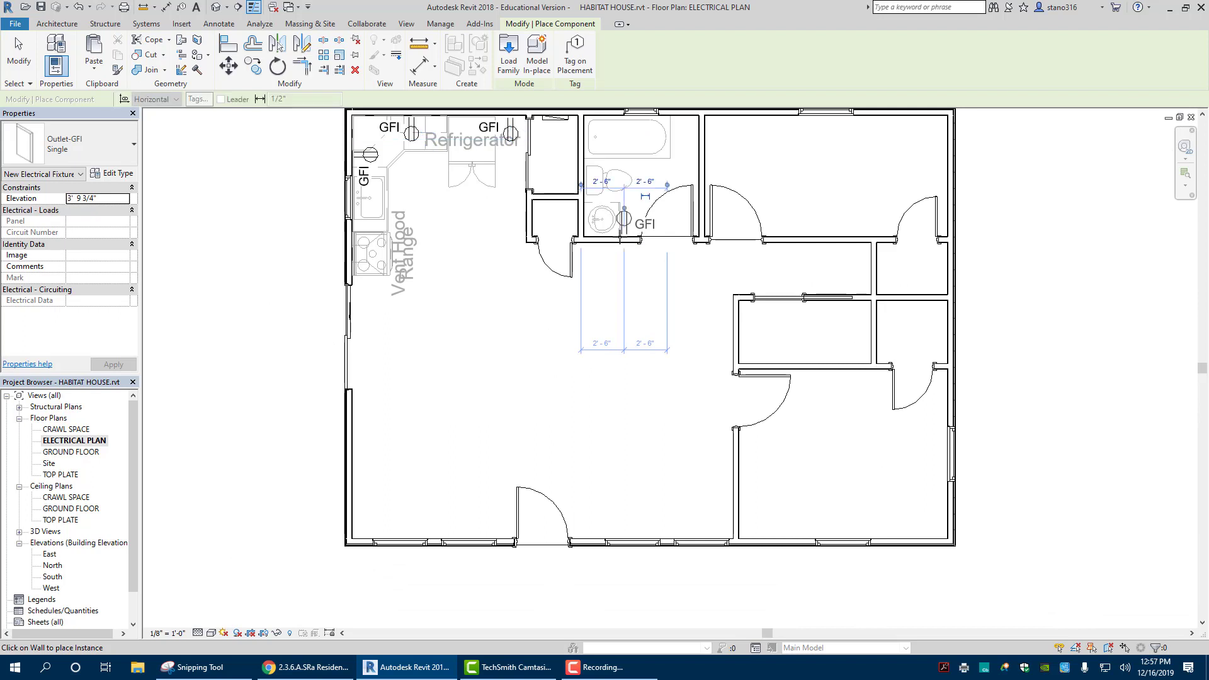
left_click(770, 360)
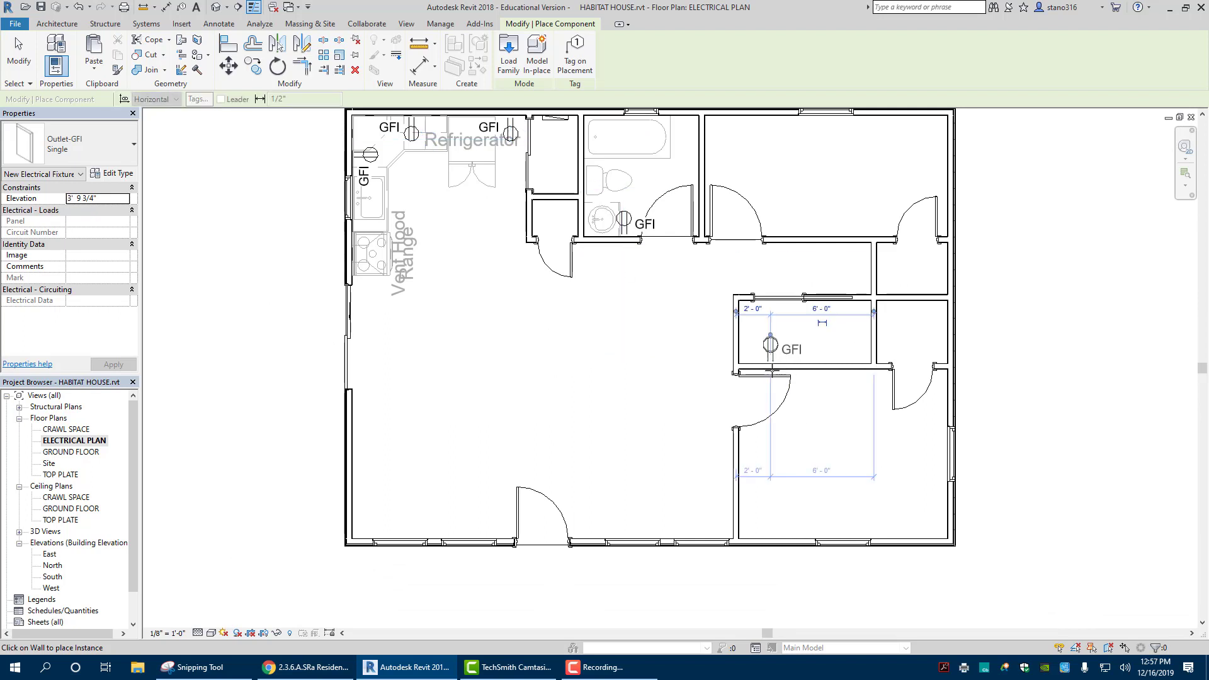
right_click(524, 410)
Switch to the Outlet-Range Single type and place one on the exterior wall behind the range.
left_click(99, 146)
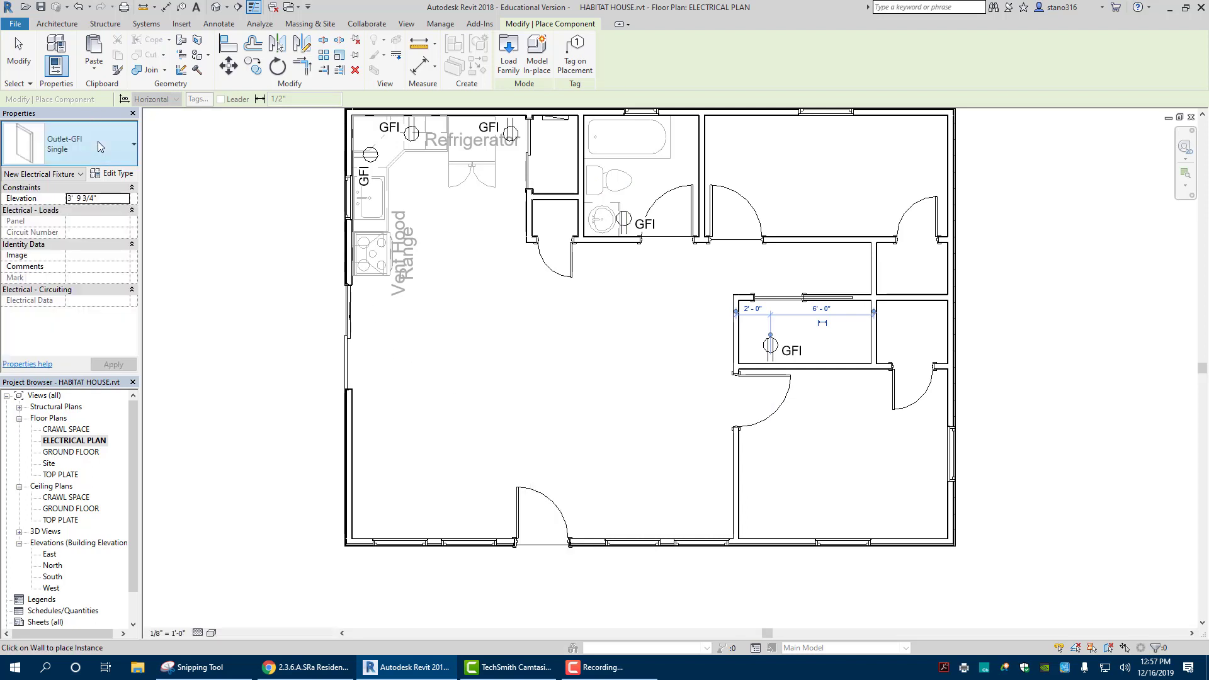
left_click(97, 141)
scroll(66, 334, "down", 1)
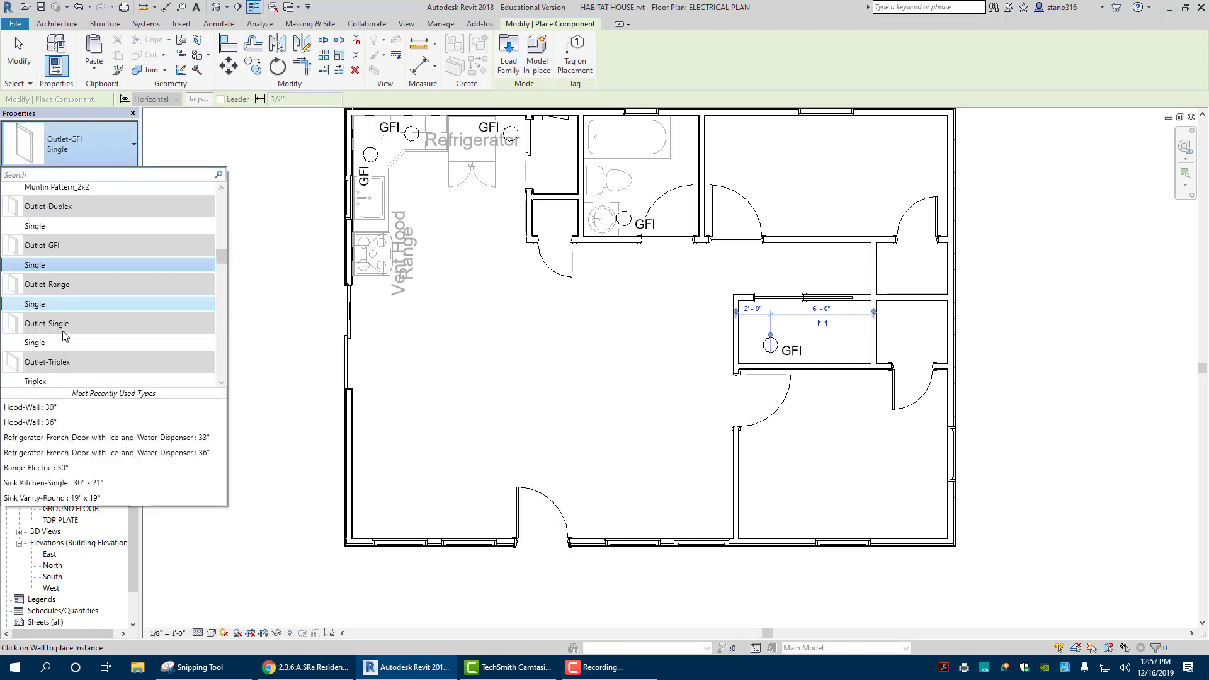
left_click(39, 304)
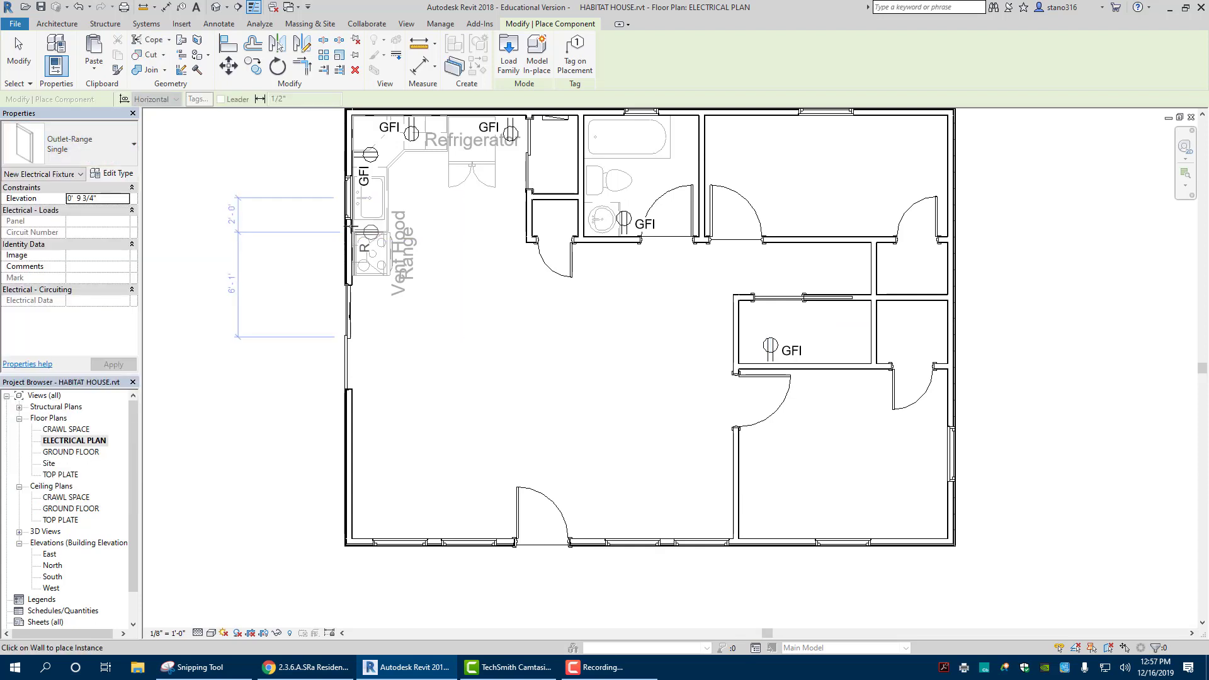
left_click(359, 258)
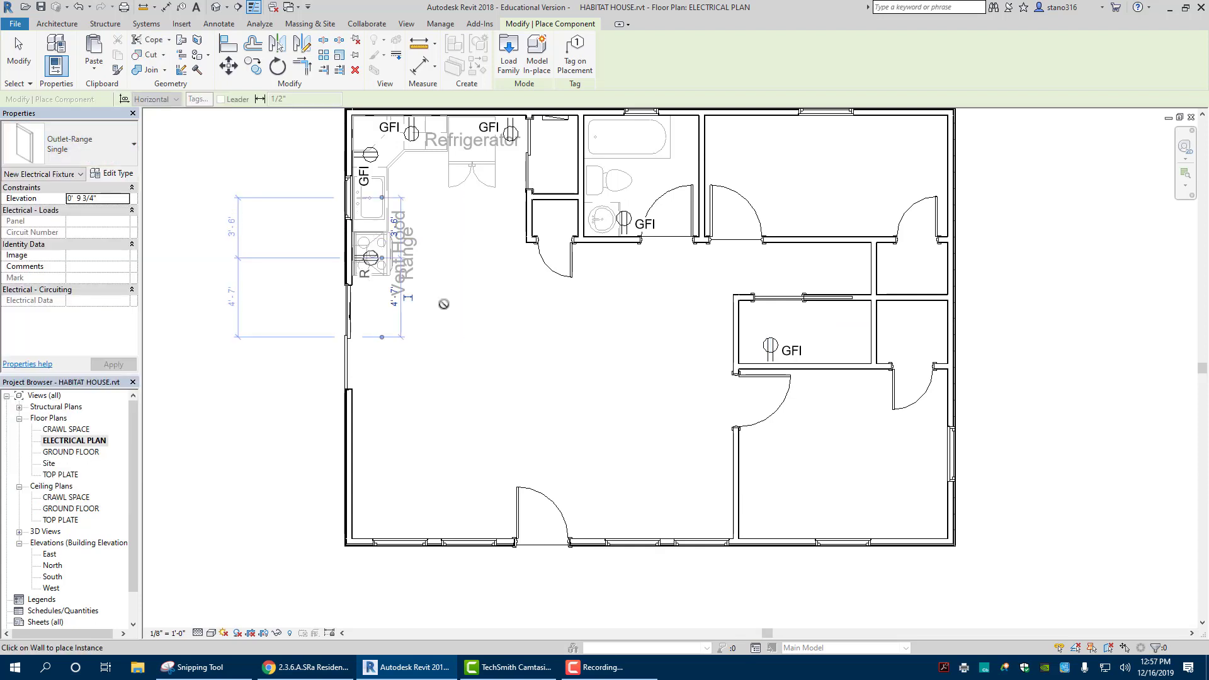
Place four Outlet-Single outlets in the living room: two on the side exterior wall and two on the front wall flanking the entry door.
left_click(75, 143)
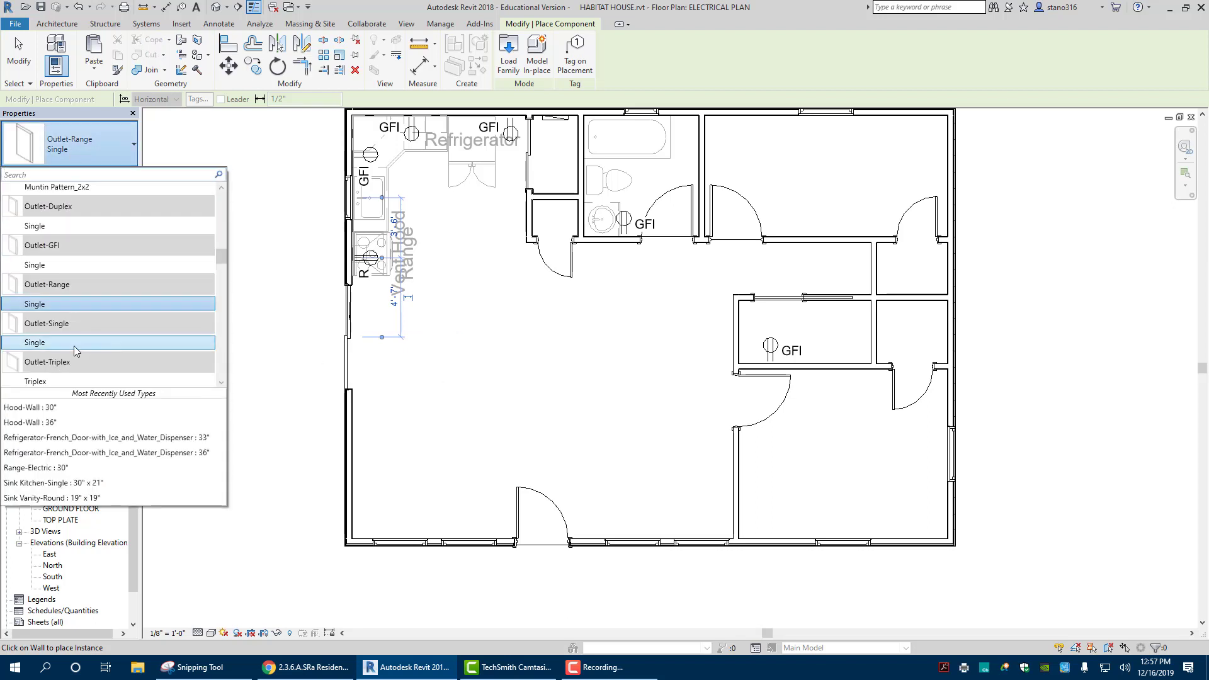
left_click(75, 343)
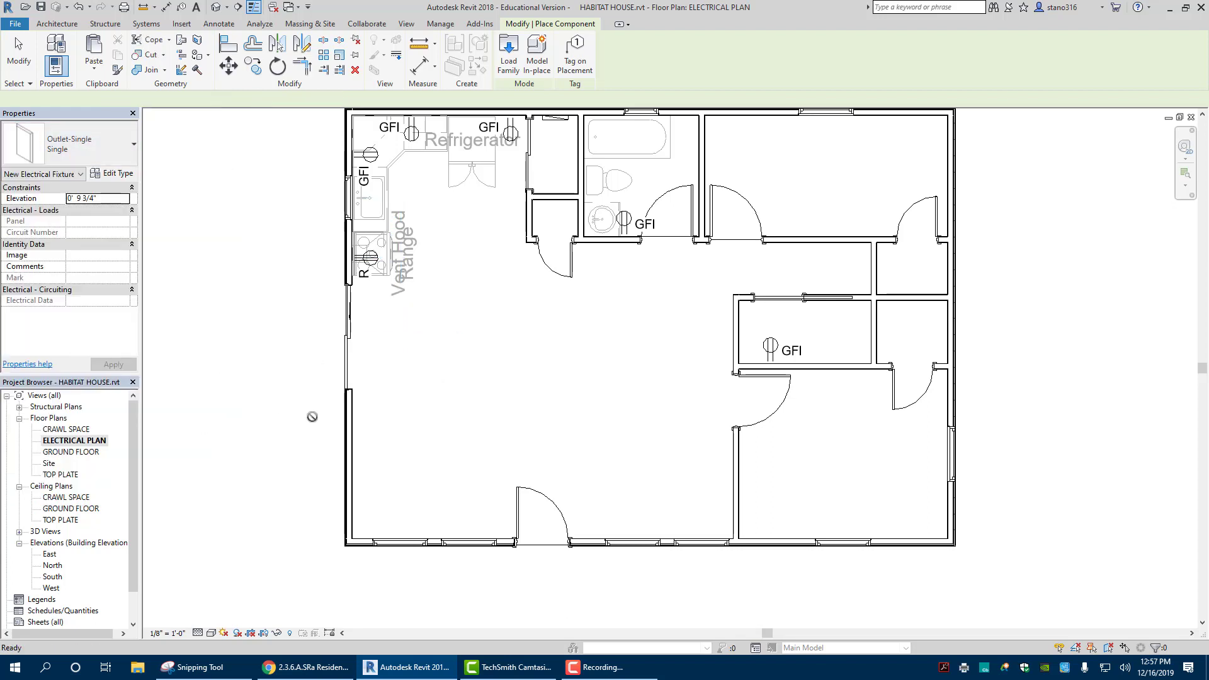
left_click(351, 425)
left_click(351, 490)
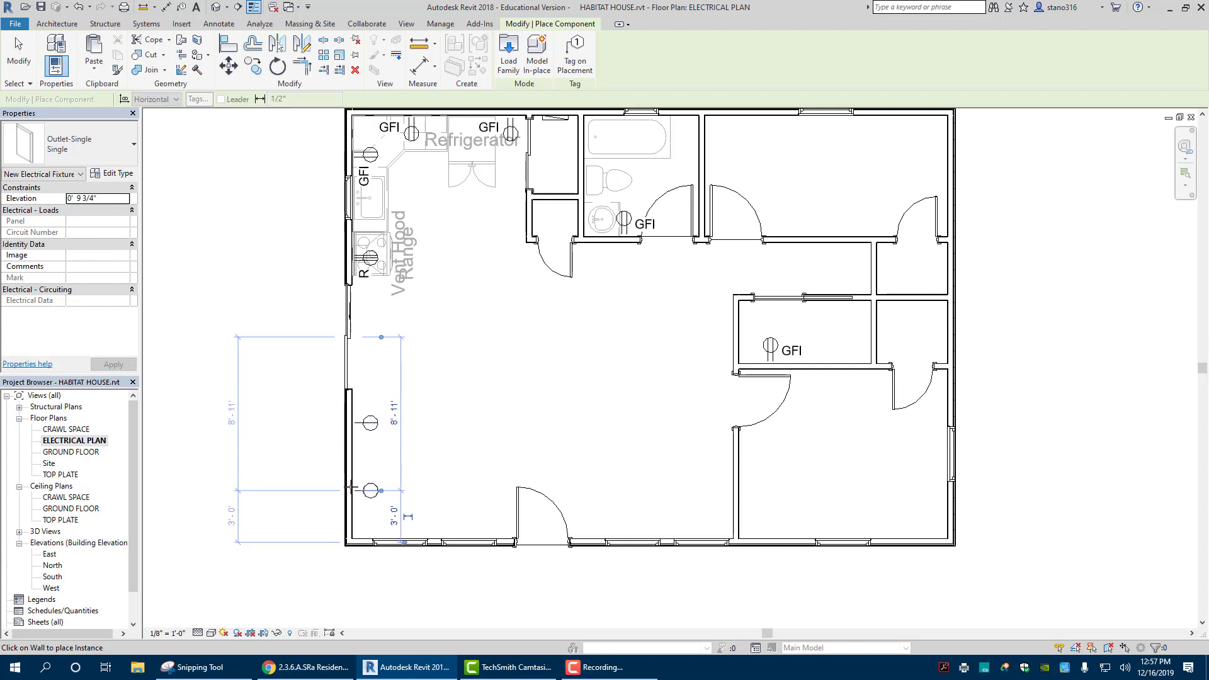
left_click(435, 535)
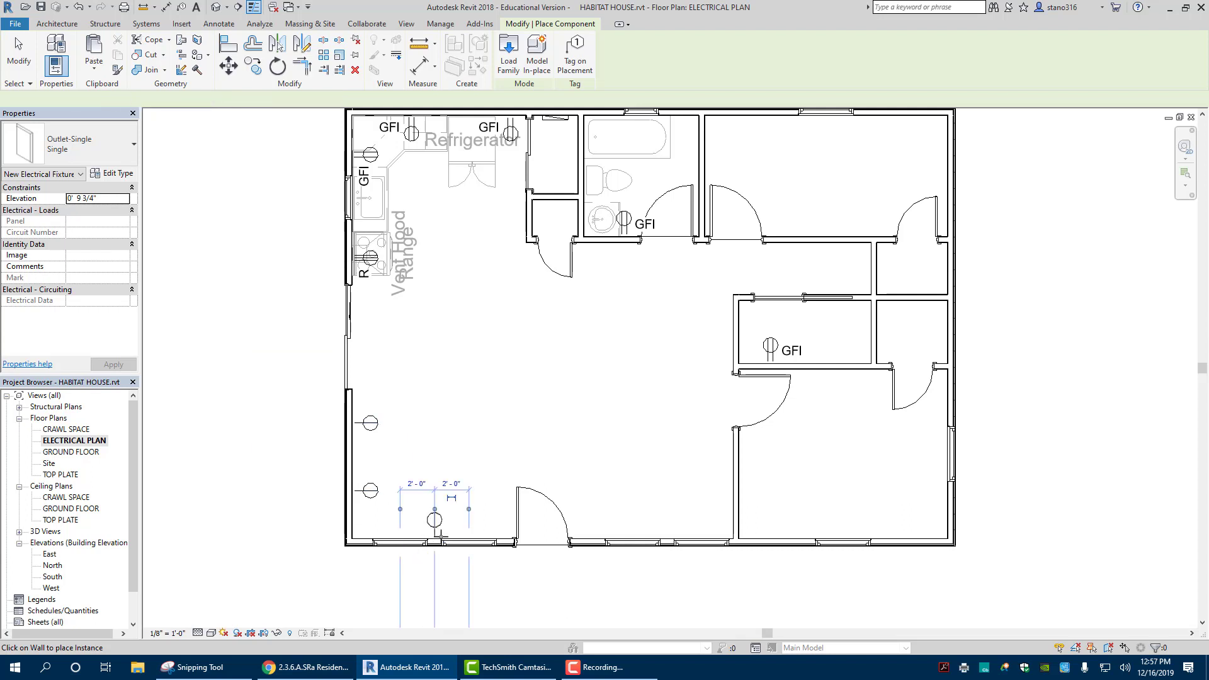
left_click(598, 535)
Place single outlets on three front bedroom walls: the living room partition, the front exterior wall beside the window, and the inner wall opposite.
left_click(737, 508)
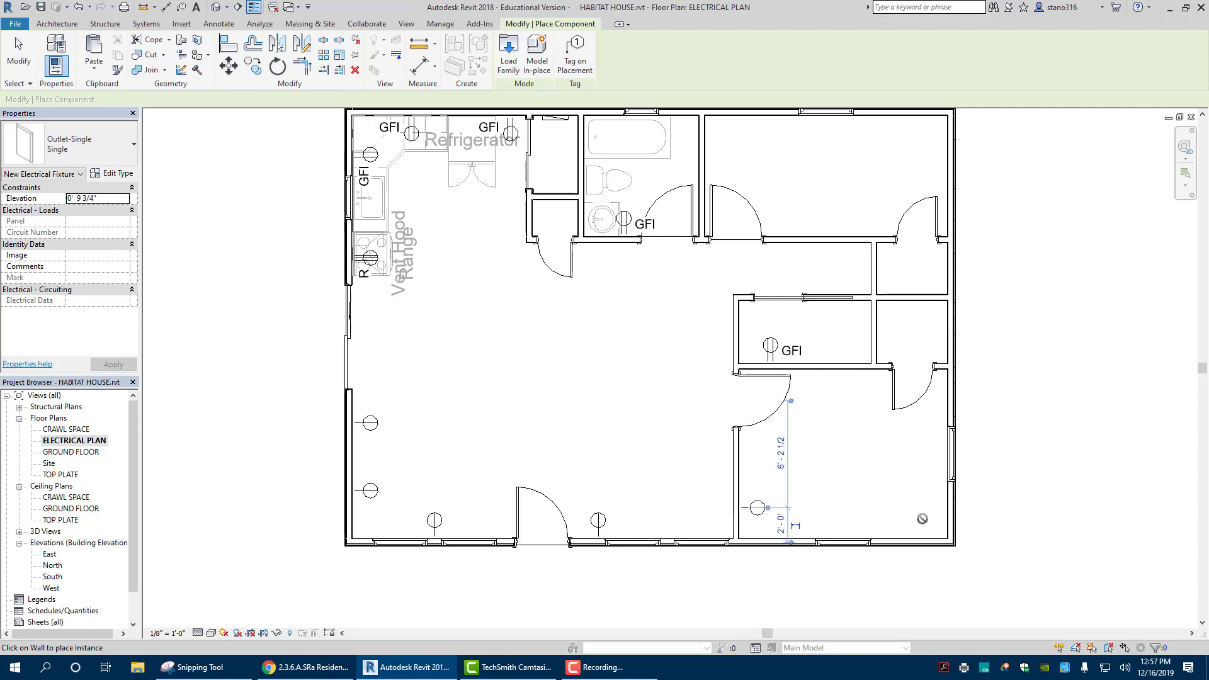
left_click(897, 535)
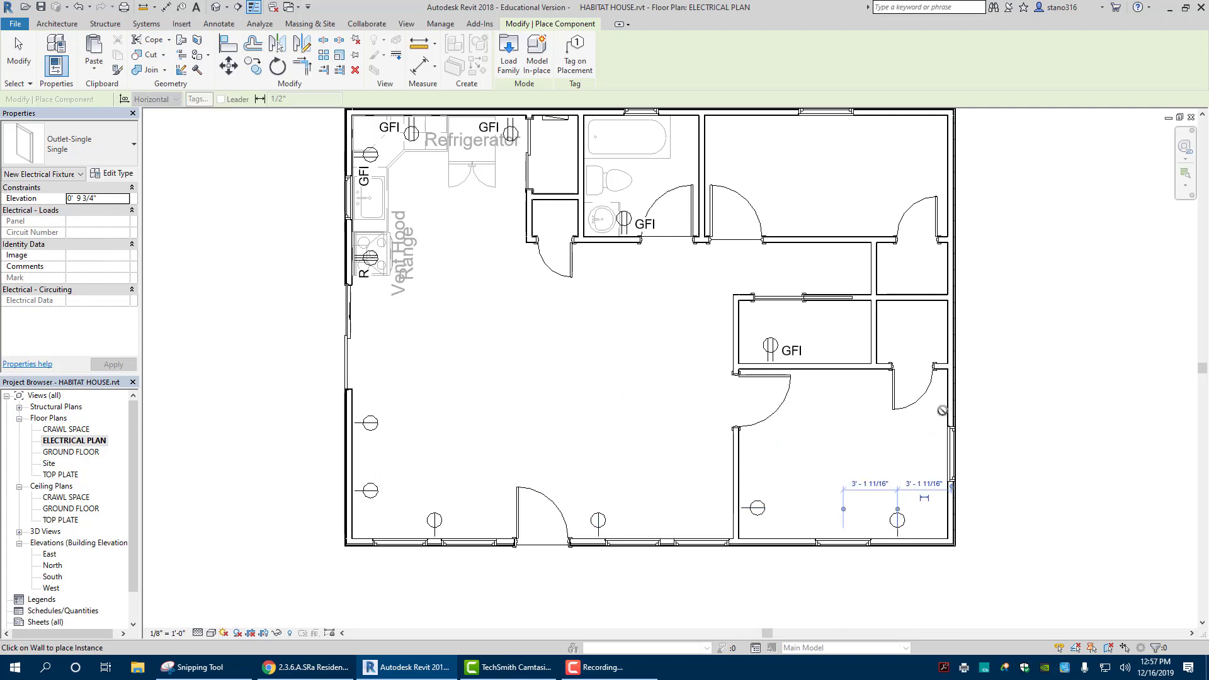
left_click(839, 376)
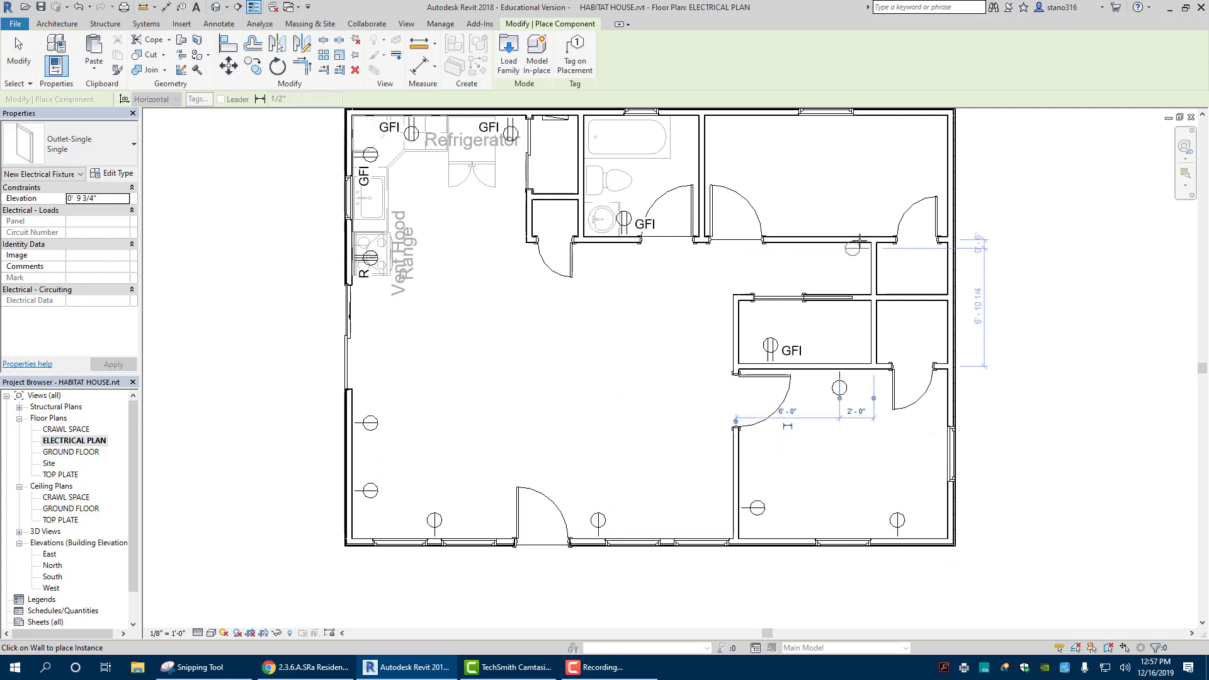
Place single outlets on three rear bedroom walls: the inner wall between the doors, the side exterior wall, and the rear wall beside the window.
left_click(806, 236)
left_click(944, 164)
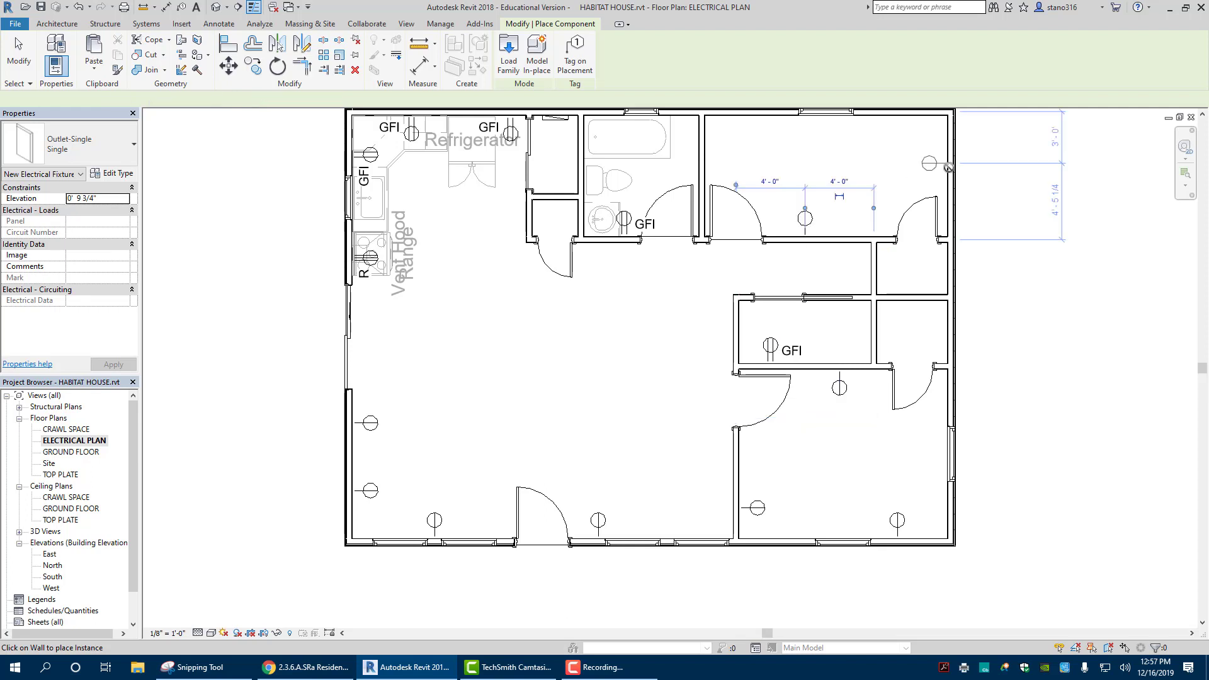
left_click(763, 118)
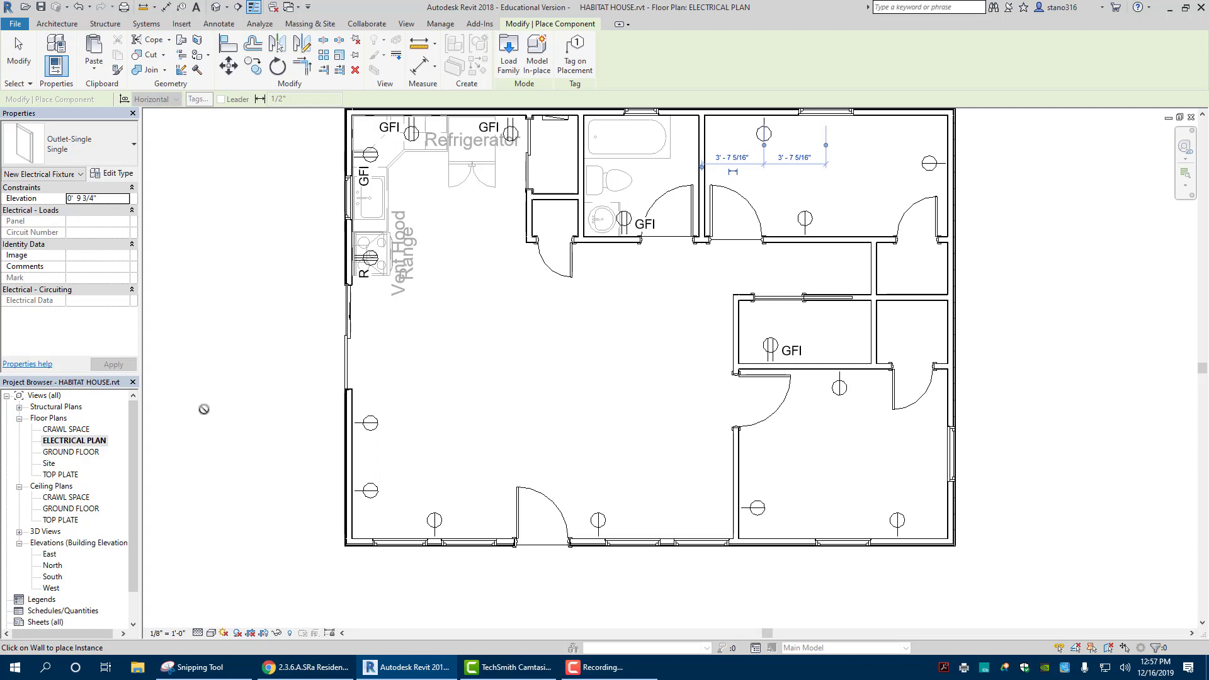
Place Switch-Dimmer switches on the front wall beside the entry door and inside the front bedroom about 3'-0" from the door's center.
left_click(93, 154)
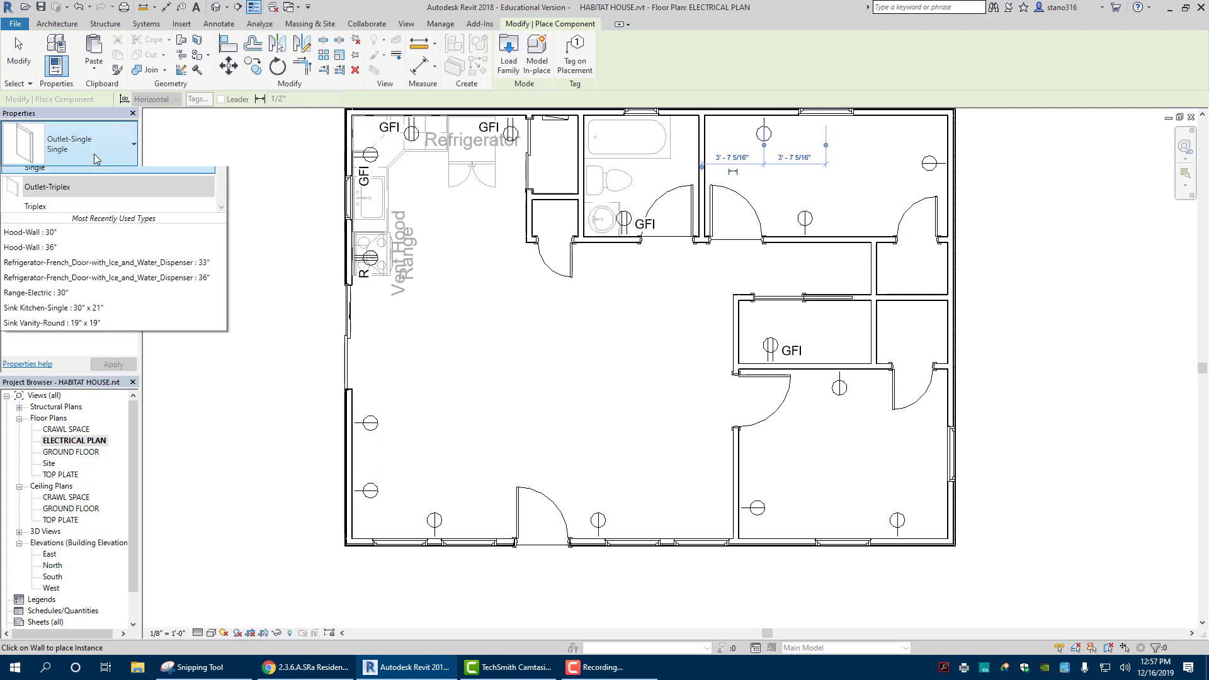
scroll(87, 305, "down", 1)
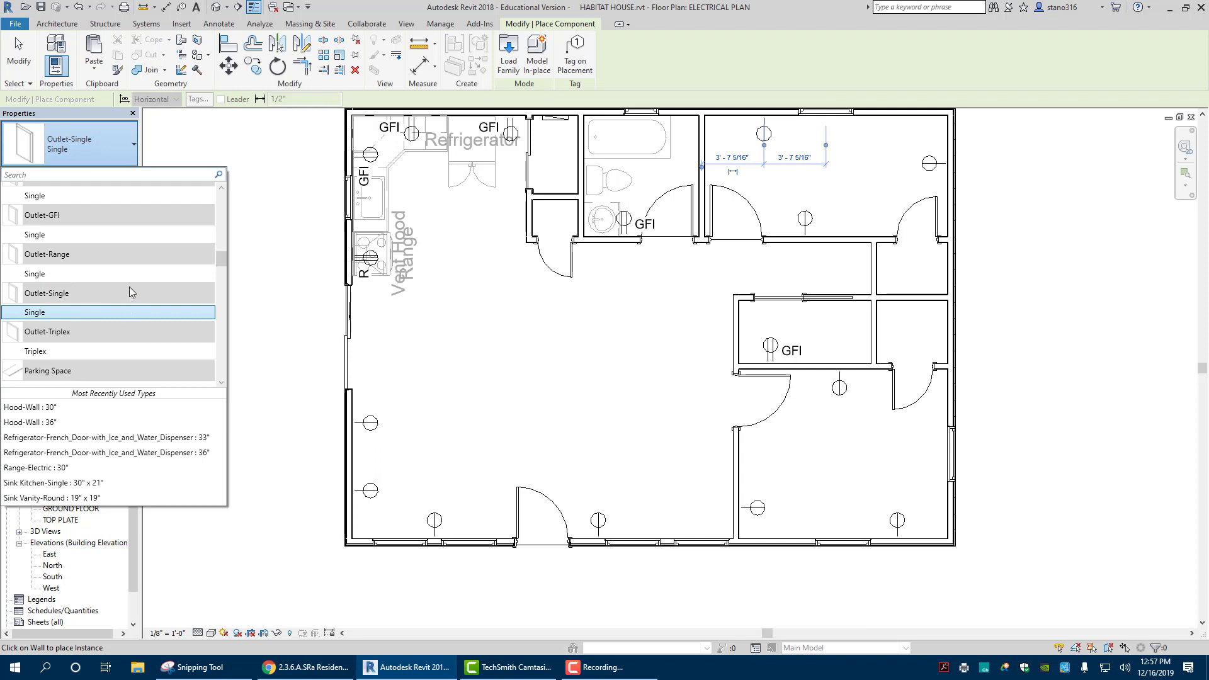
scroll(69, 236, "down", 4)
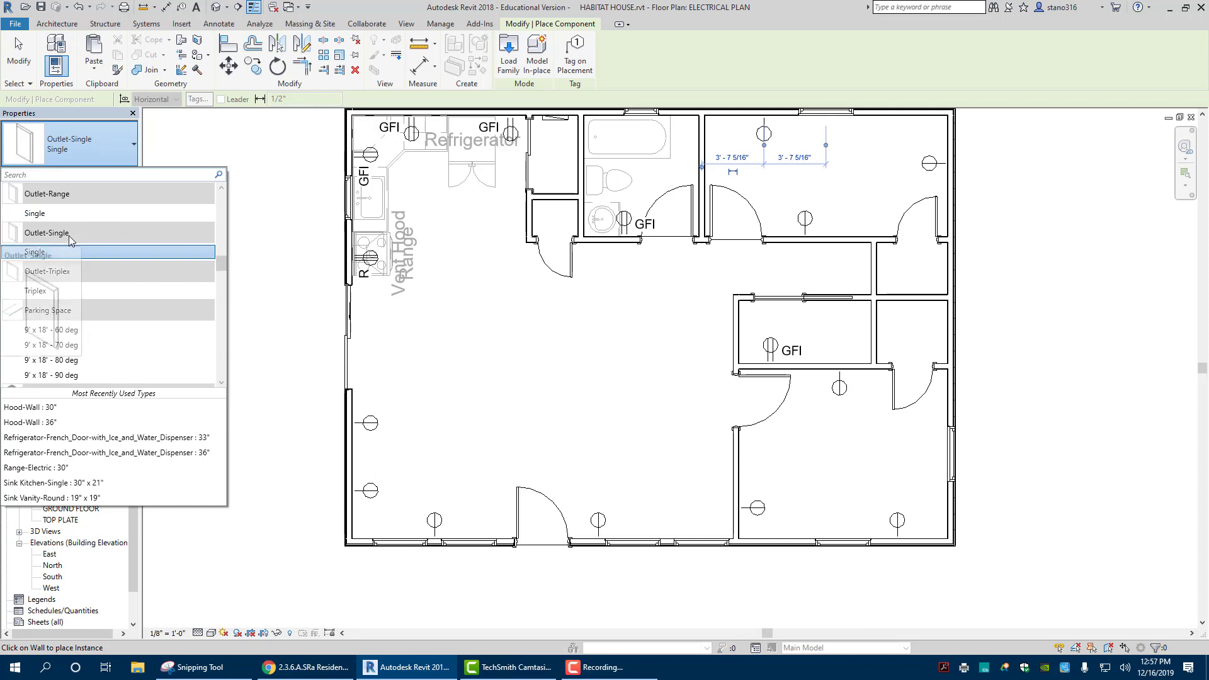
scroll(88, 239, "up", 4)
scroll(91, 240, "down", 8)
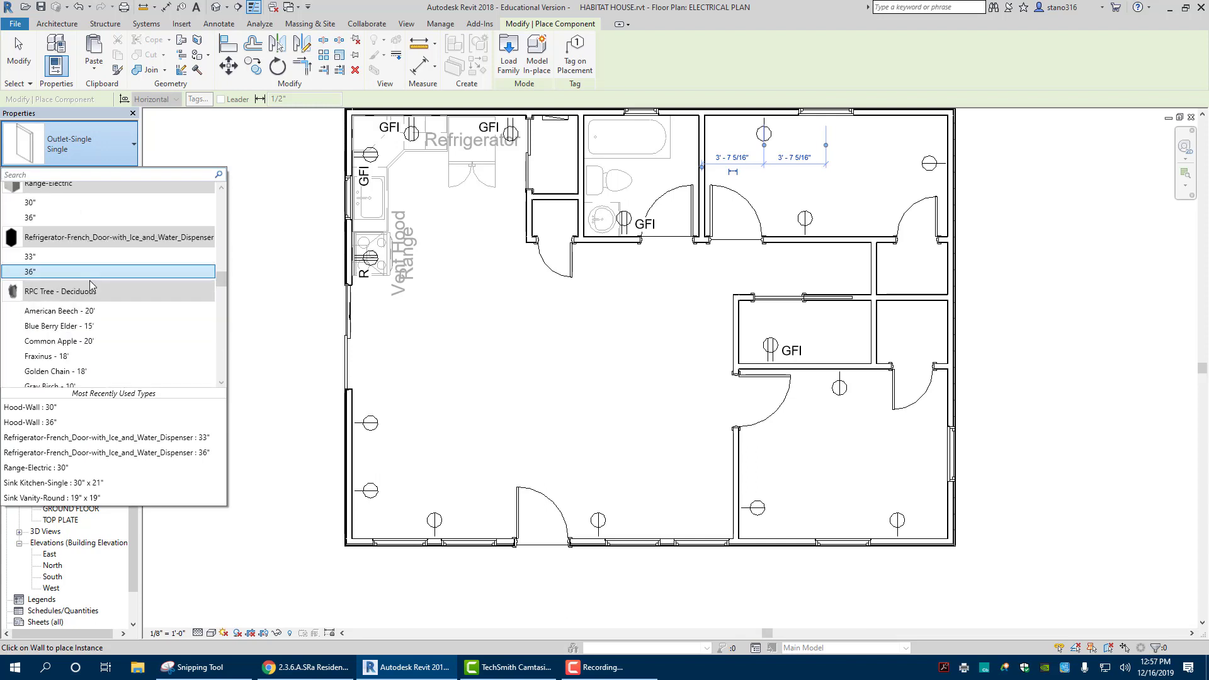
scroll(96, 285, "down", 1)
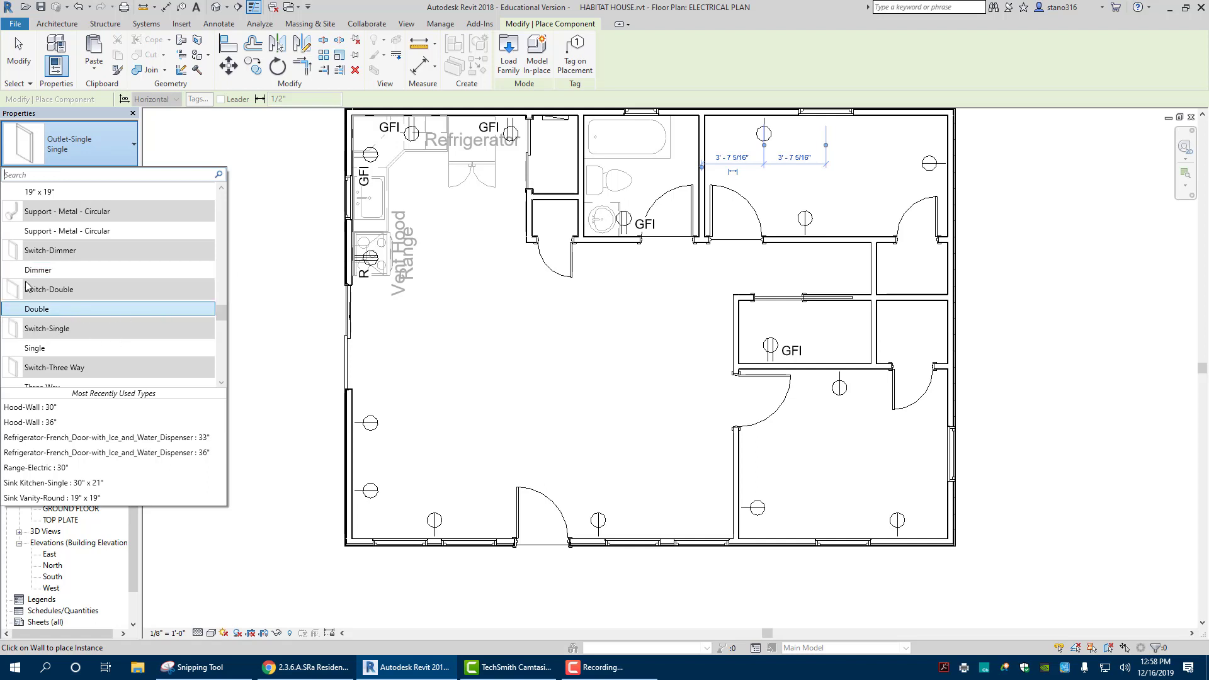
left_click(46, 274)
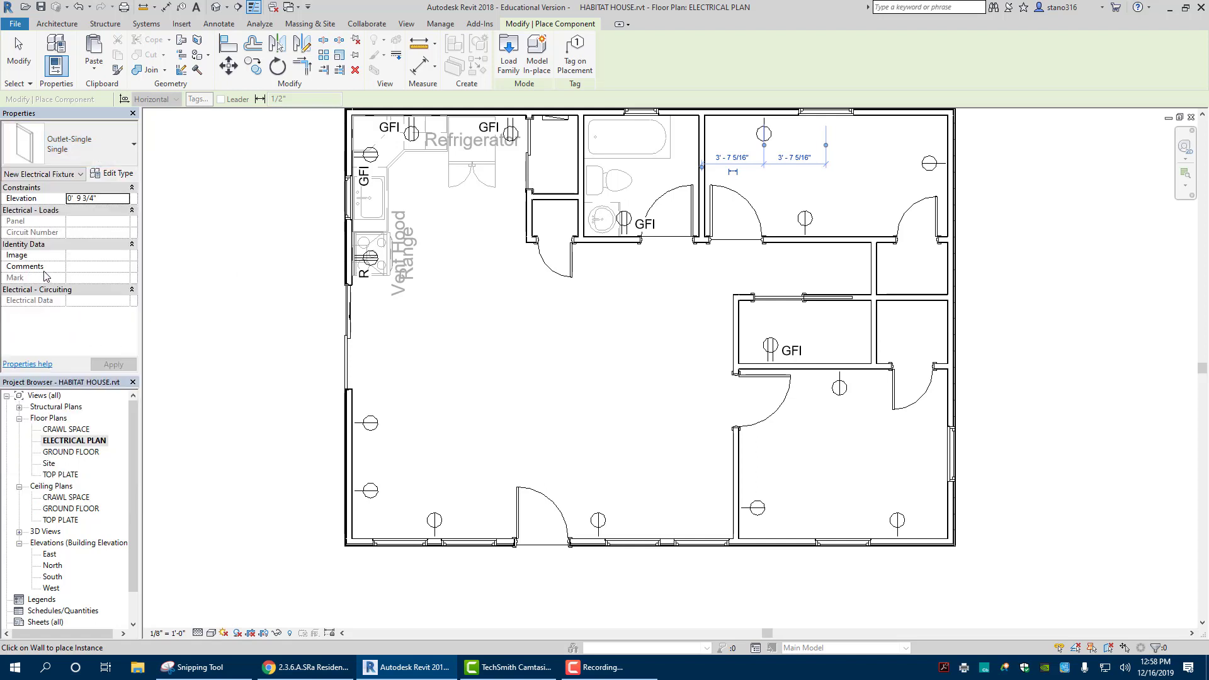
left_click(576, 523)
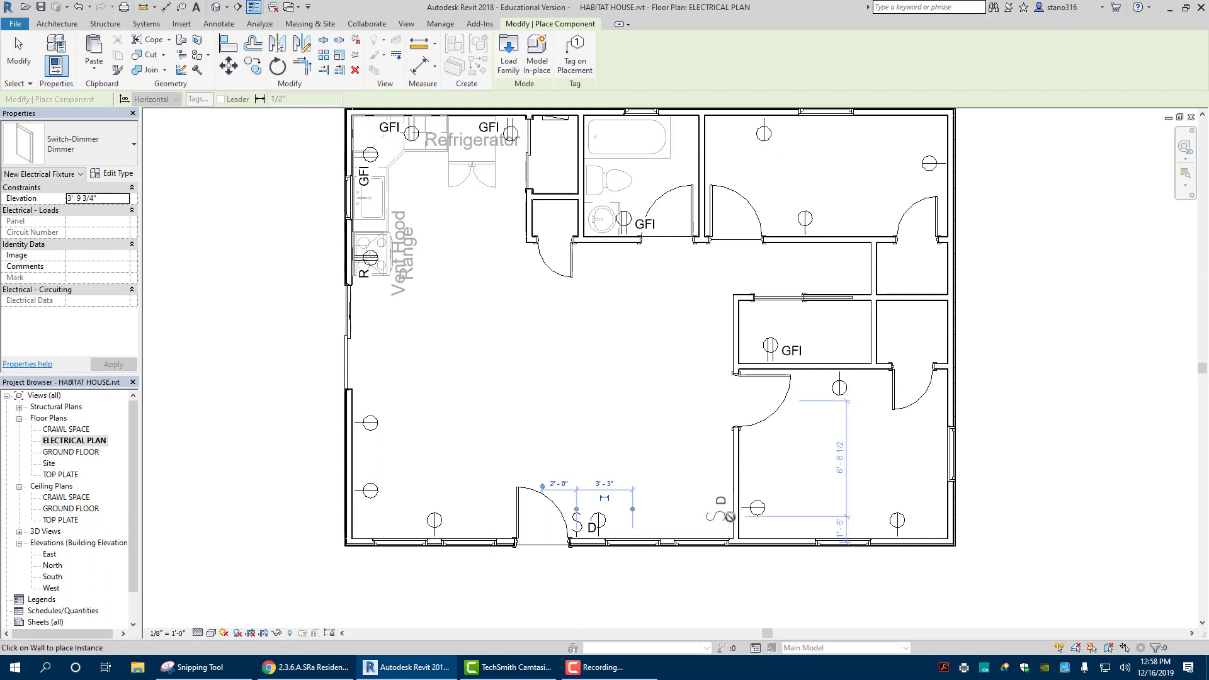
left_click(744, 454)
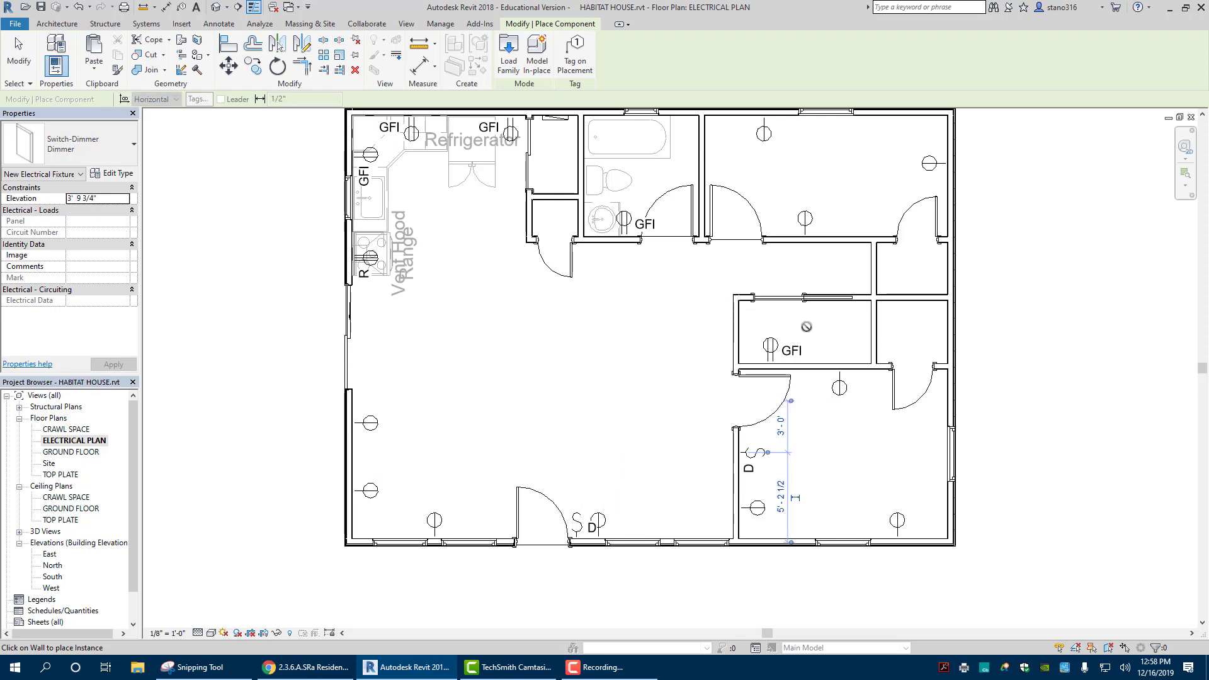
Place dimmer switches in the small GFI room beside its sliding door, in the rear bedroom beside its hallway door, and in the bathroom beside its door.
left_click(820, 302)
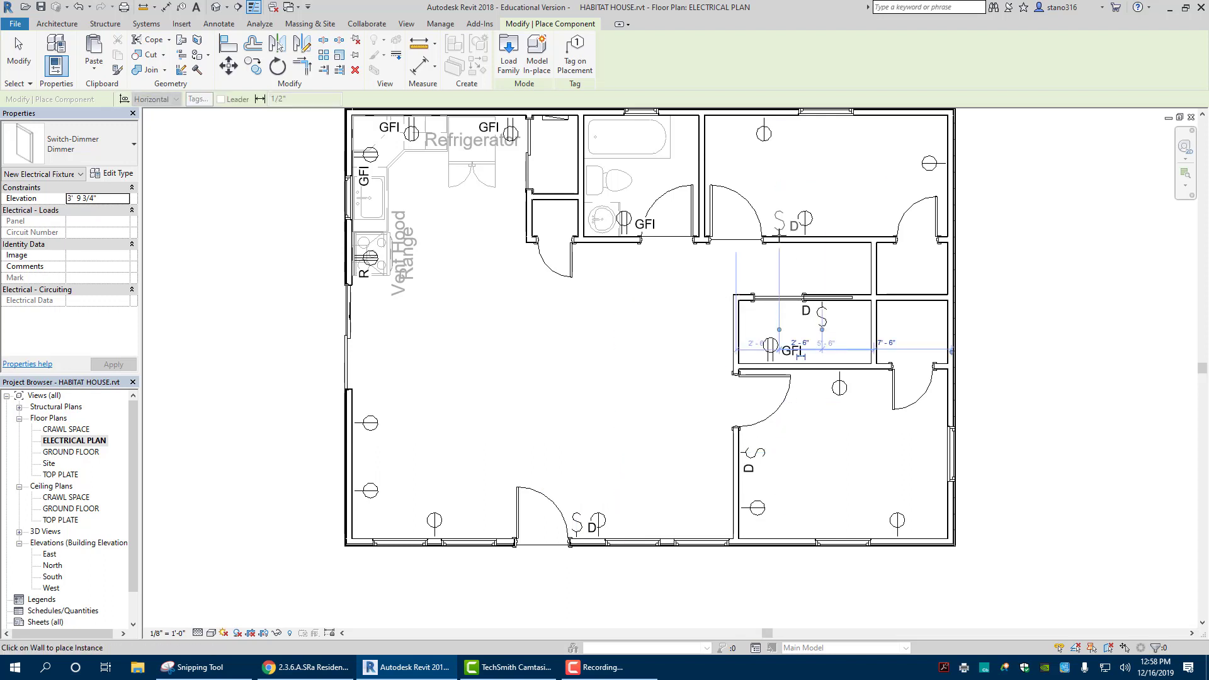
left_click(778, 231)
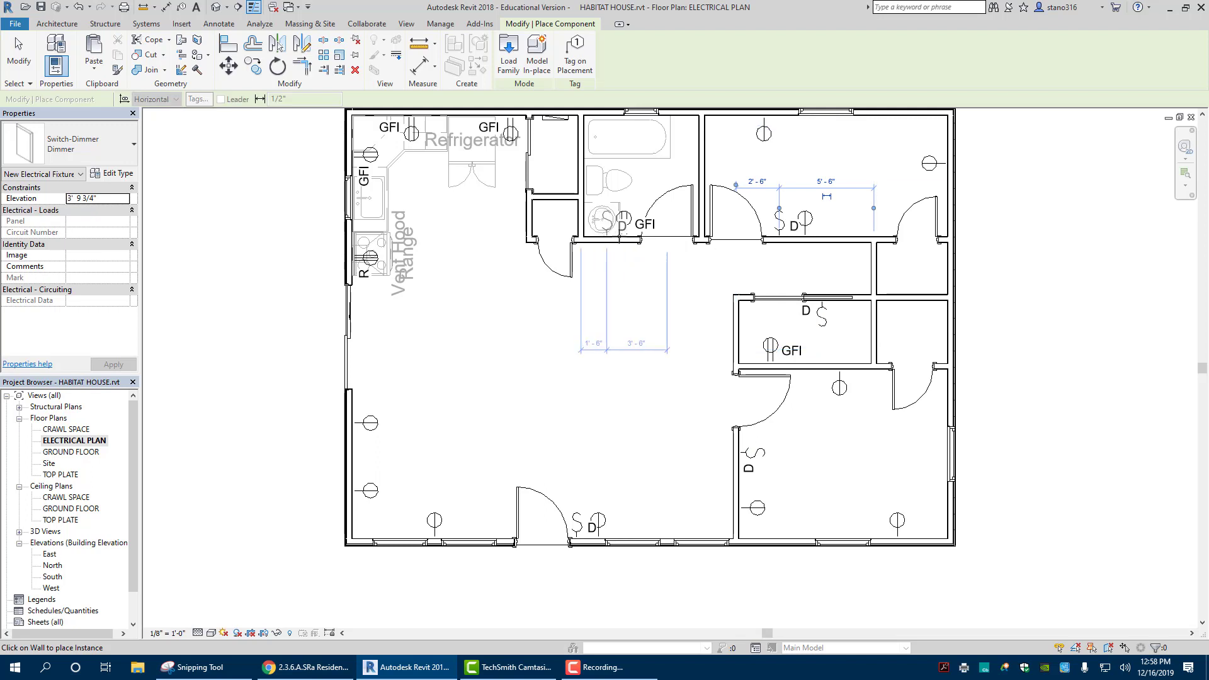
left_click(632, 238)
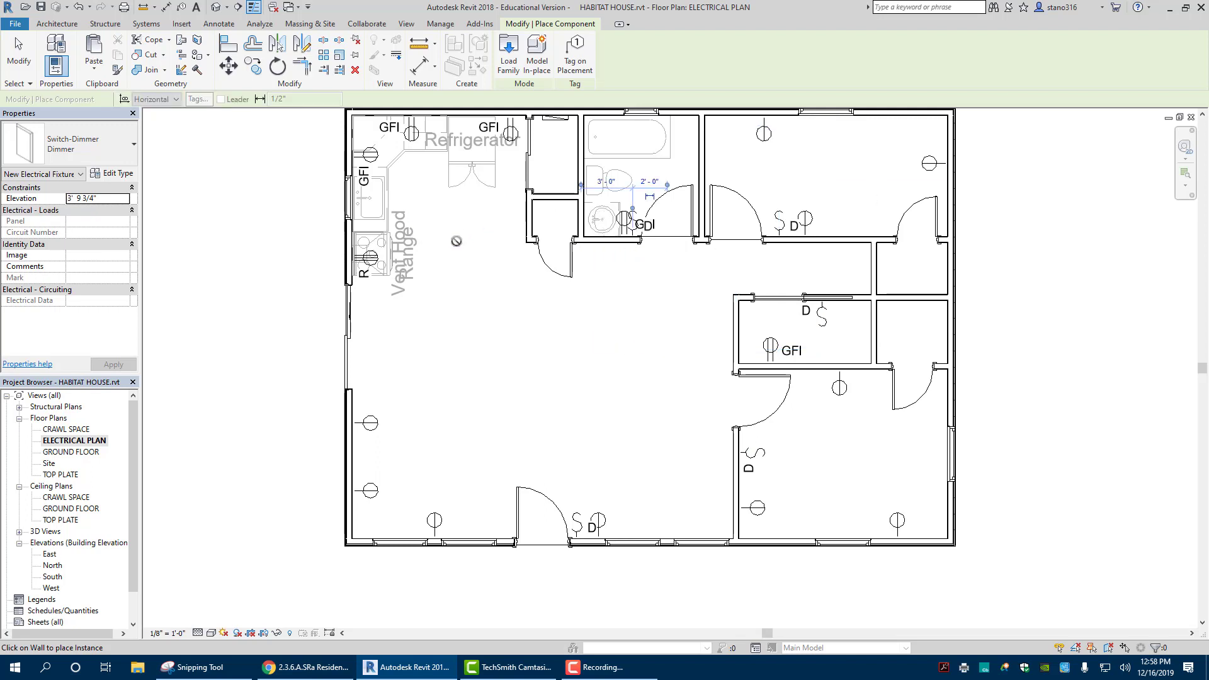
Place dimmer switches on the closet wall facing the kitchen and on the front wall at the hinge side of the entry door.
left_click(521, 219)
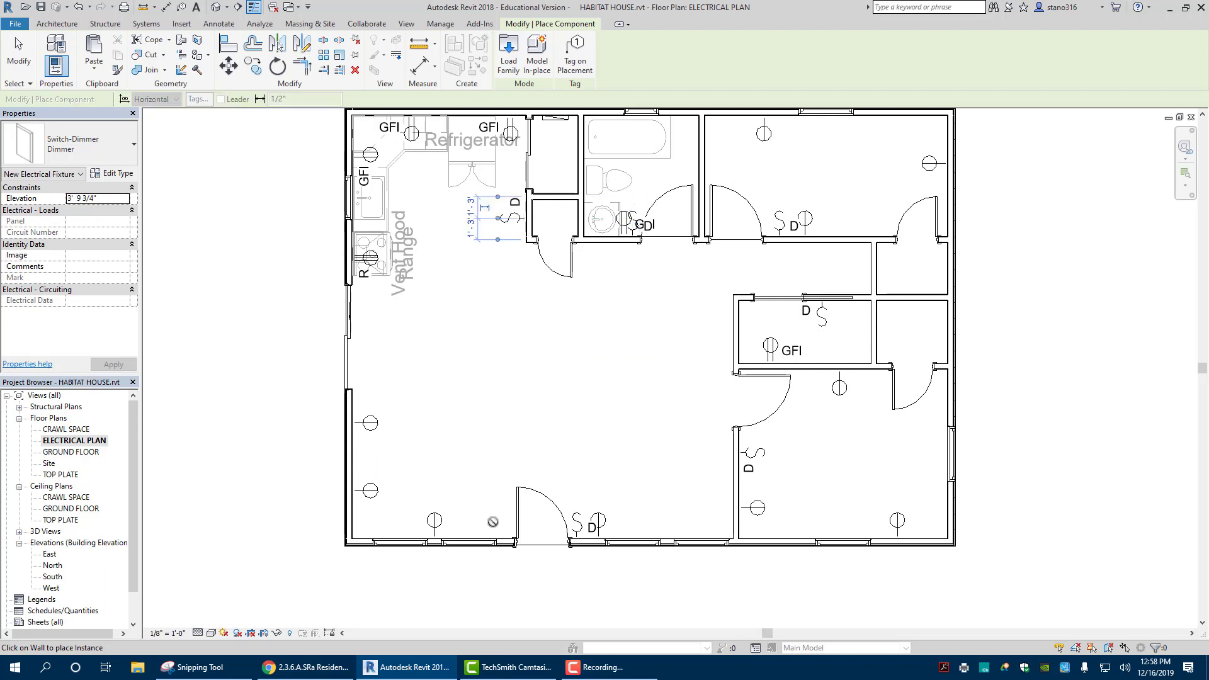
left_click(505, 536)
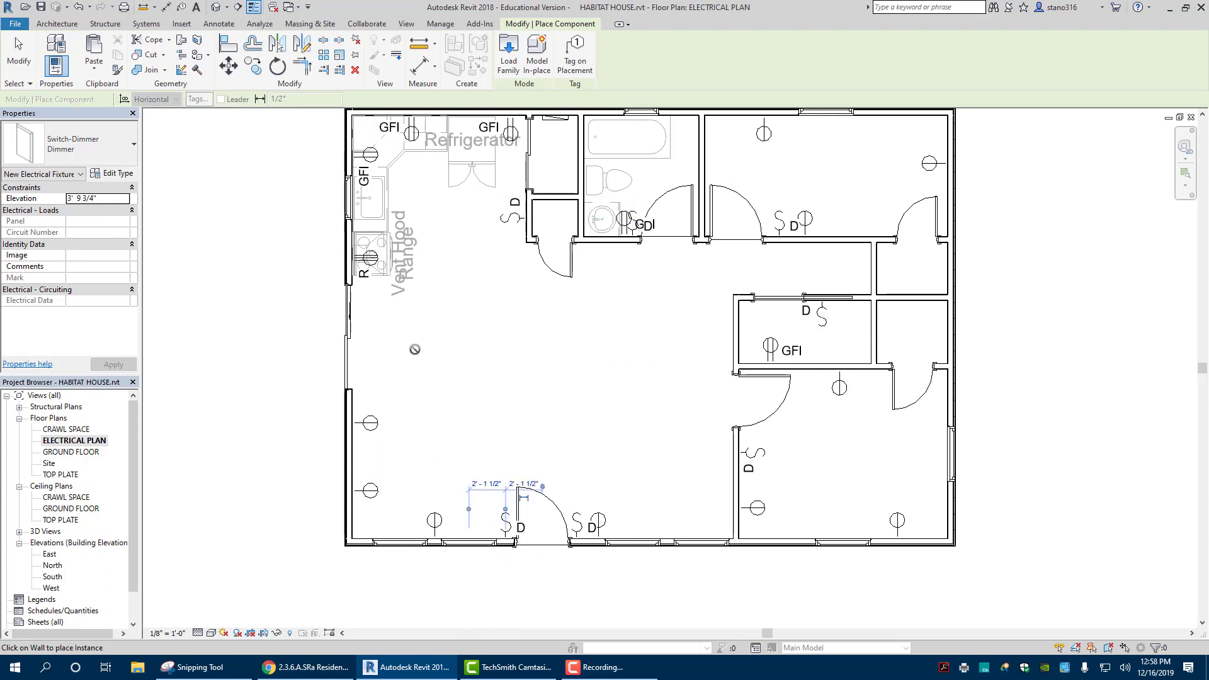
right_click(288, 334)
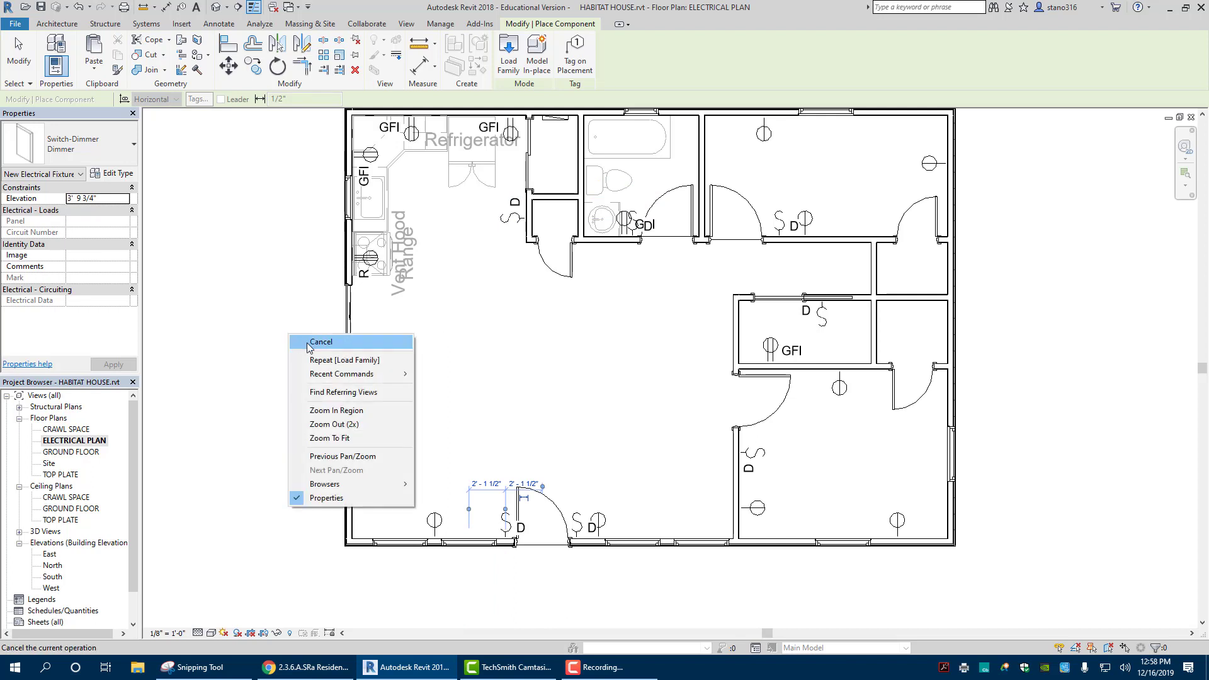
left_click(307, 341)
right_click(307, 341)
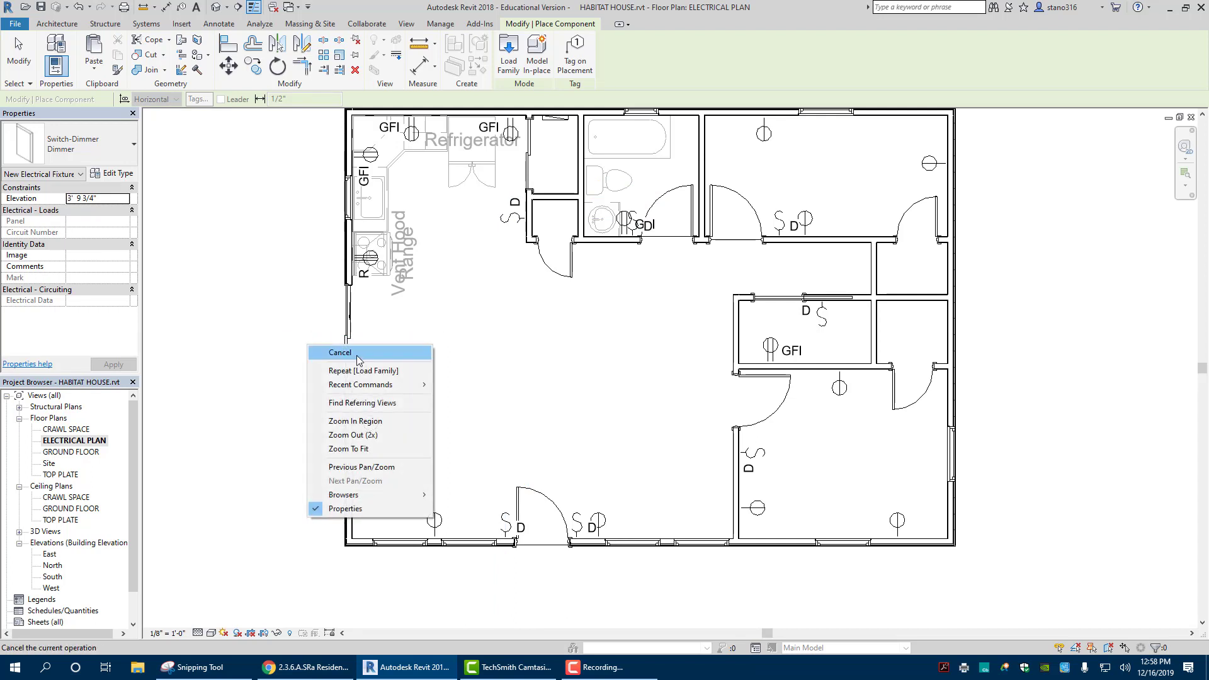
left_click(328, 348)
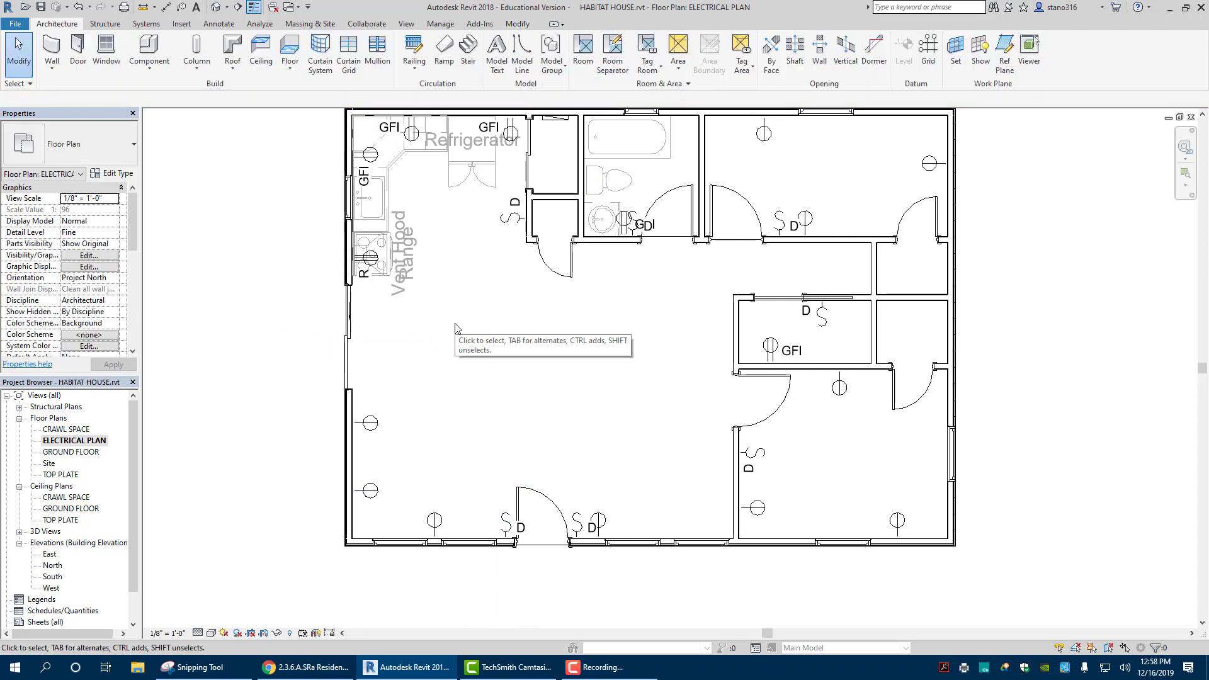
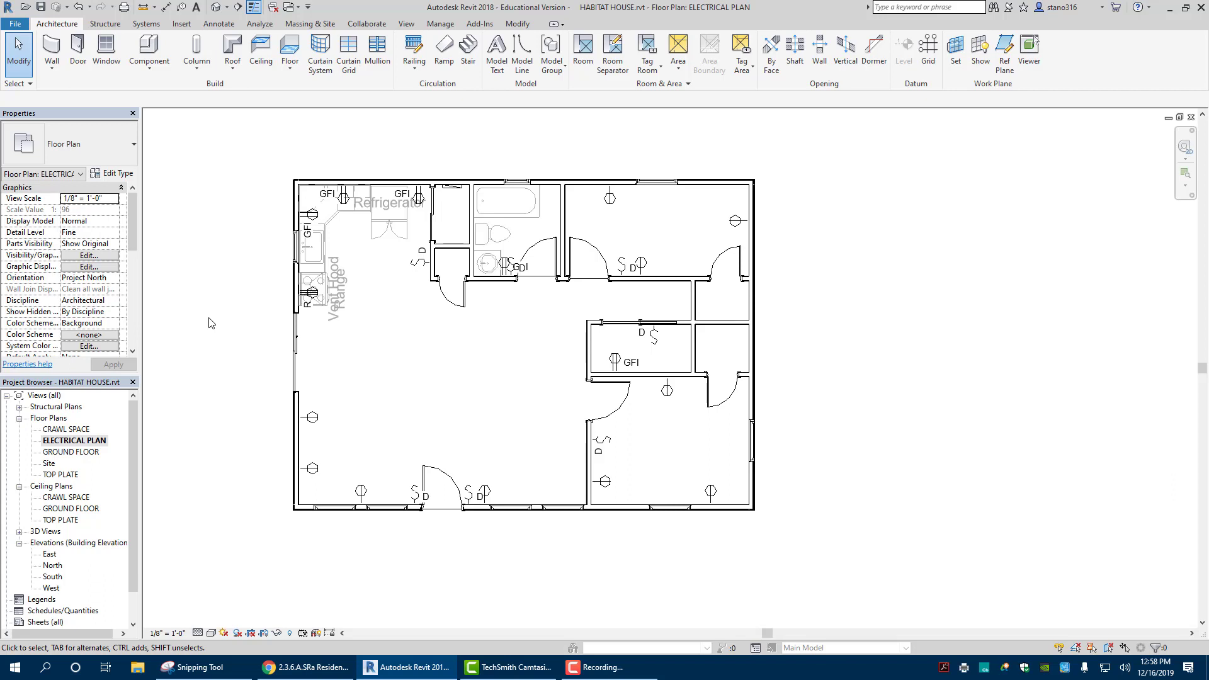
Load the ELECTRICAL - FAN, LIGHT, OUTLET and SWITCH DETAILS families from the Downloads folder as detail components.
left_click(232, 27)
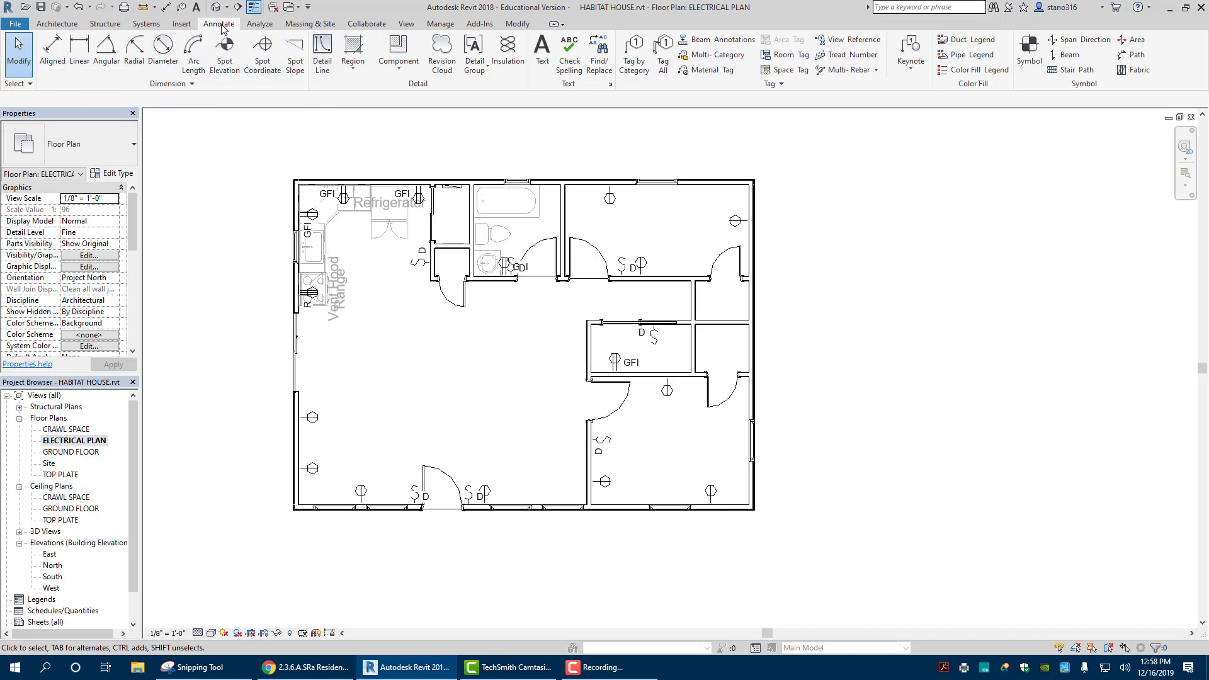
left_click(395, 47)
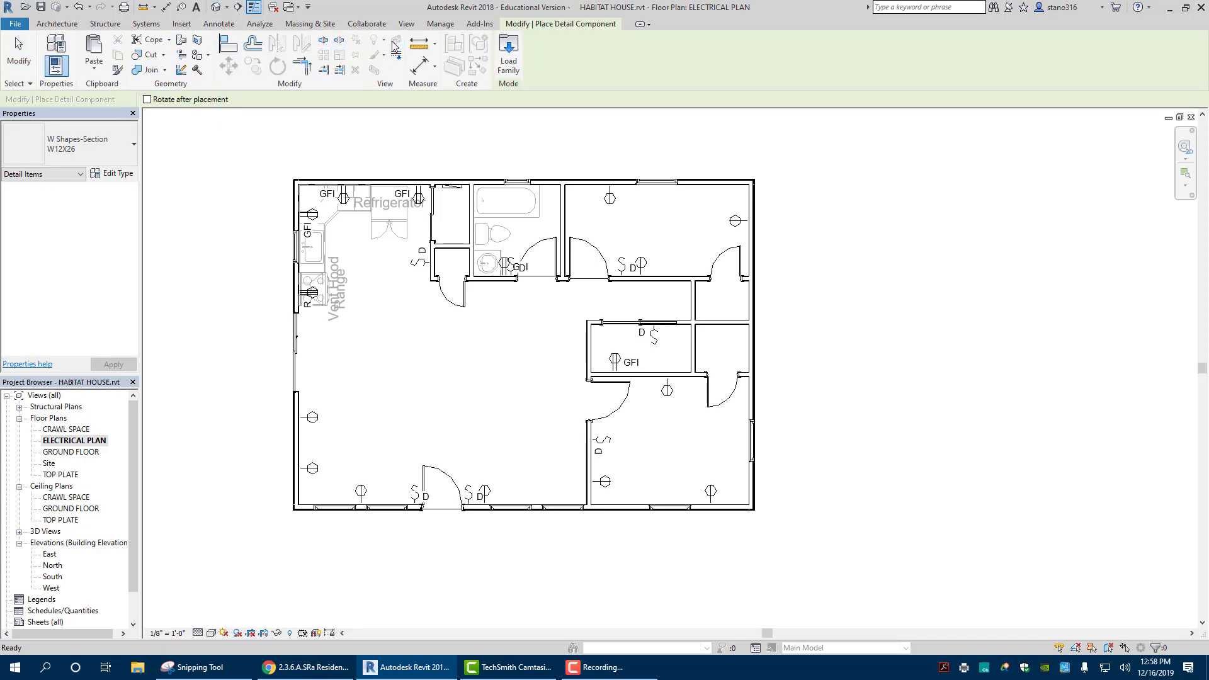
left_click(508, 60)
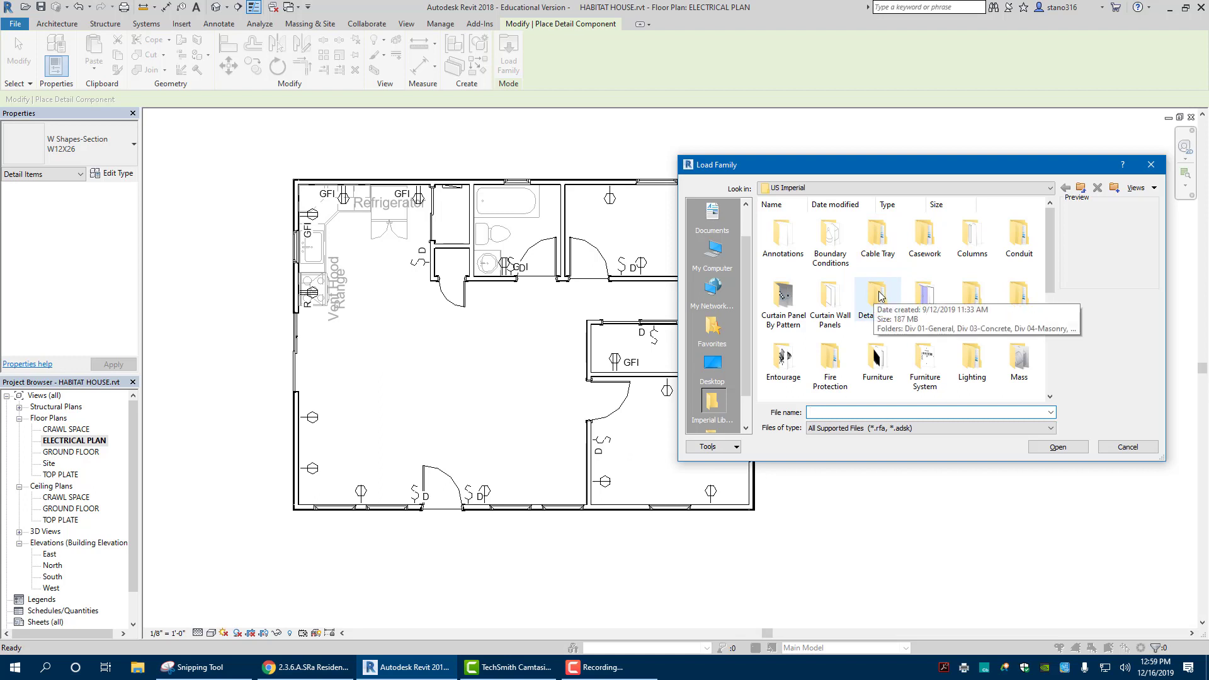
left_click(732, 260)
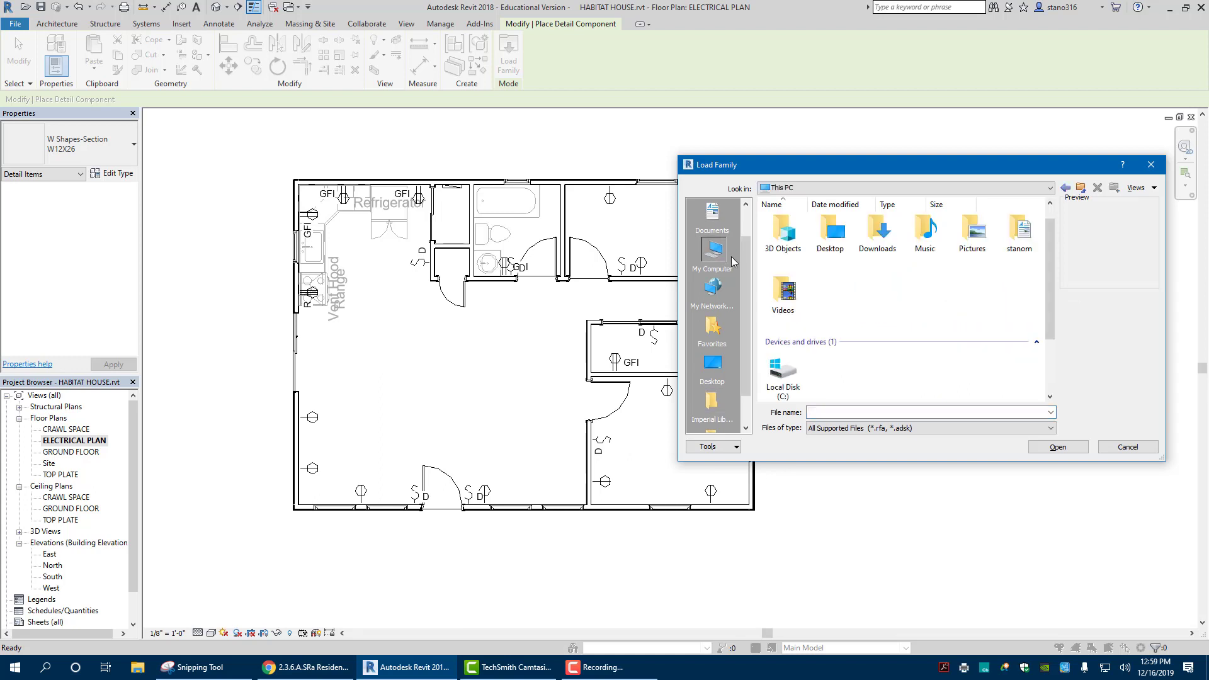
double_click(873, 232)
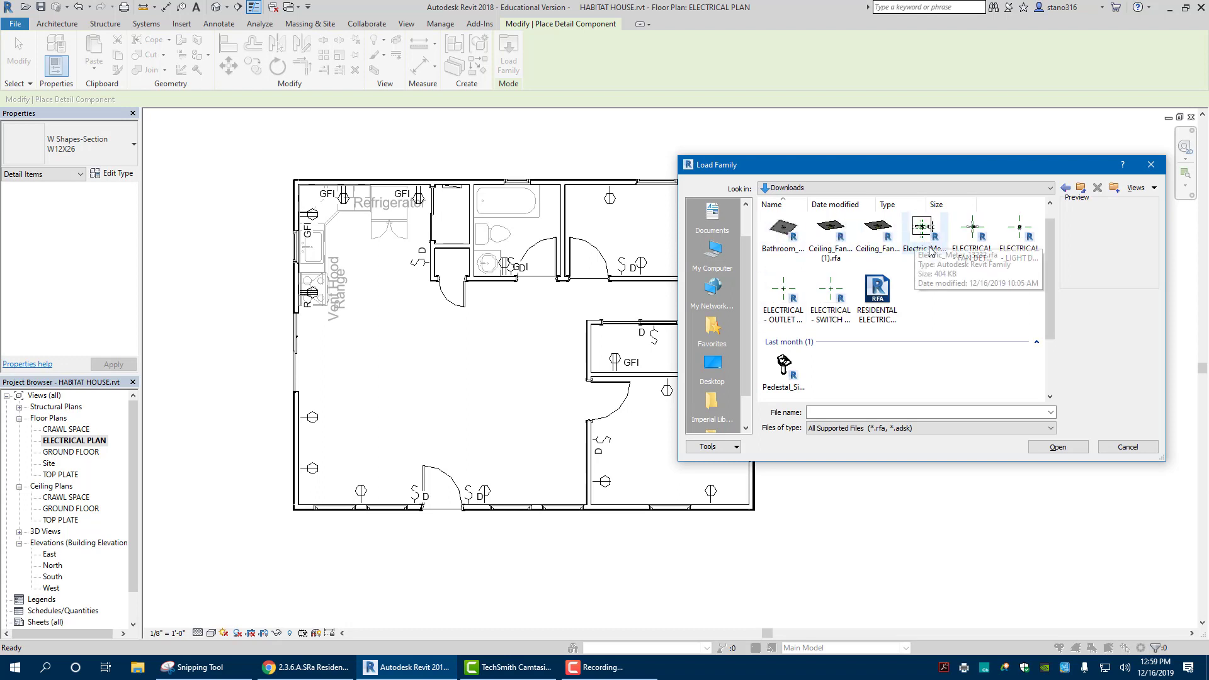
left_click(978, 252)
left_click(1032, 252)
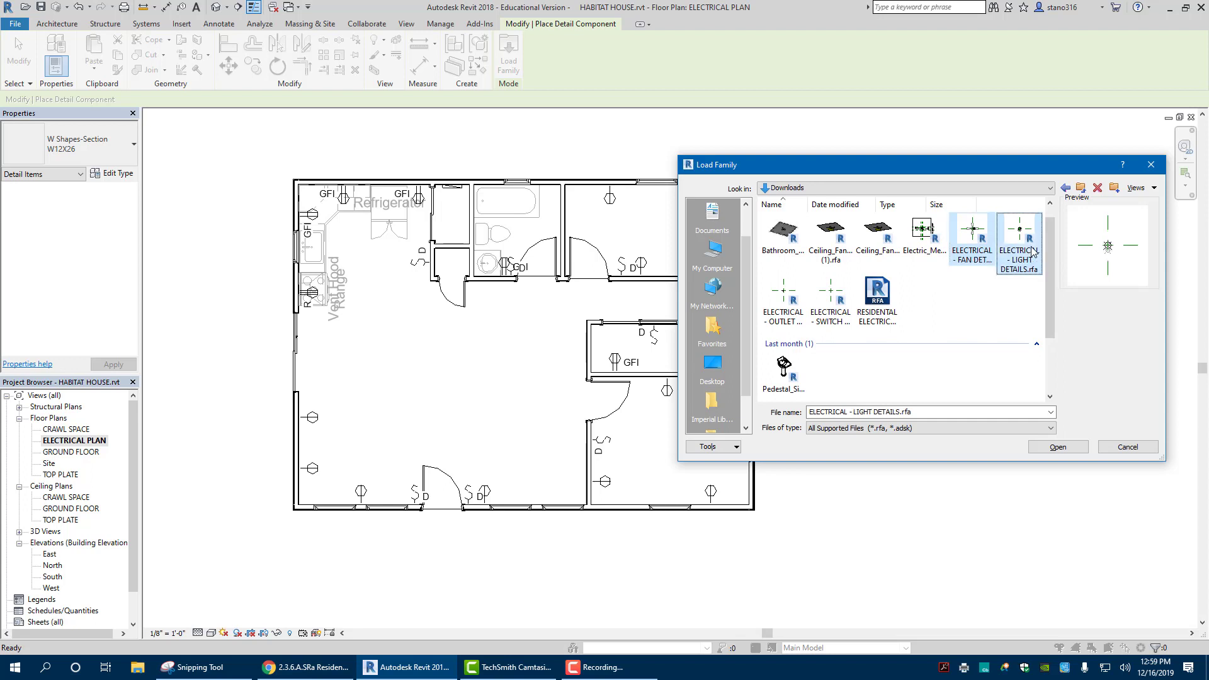
left_click(784, 309, "ctrl")
left_click(816, 301, "ctrl")
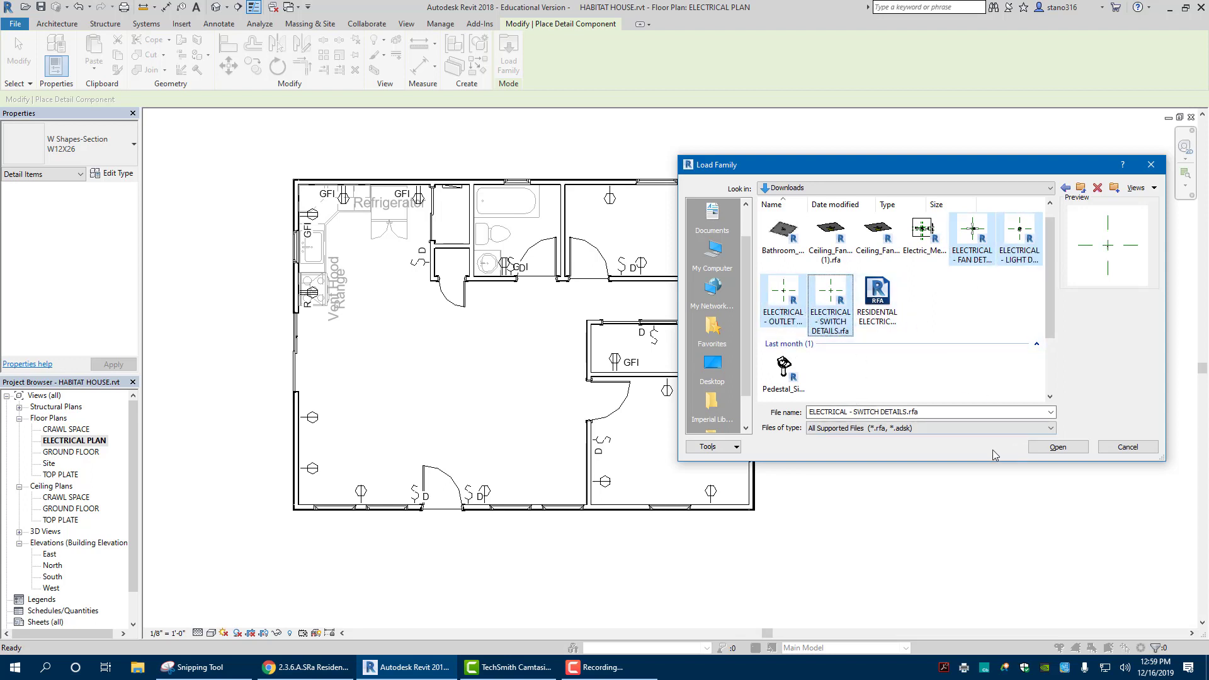
left_click(1047, 448)
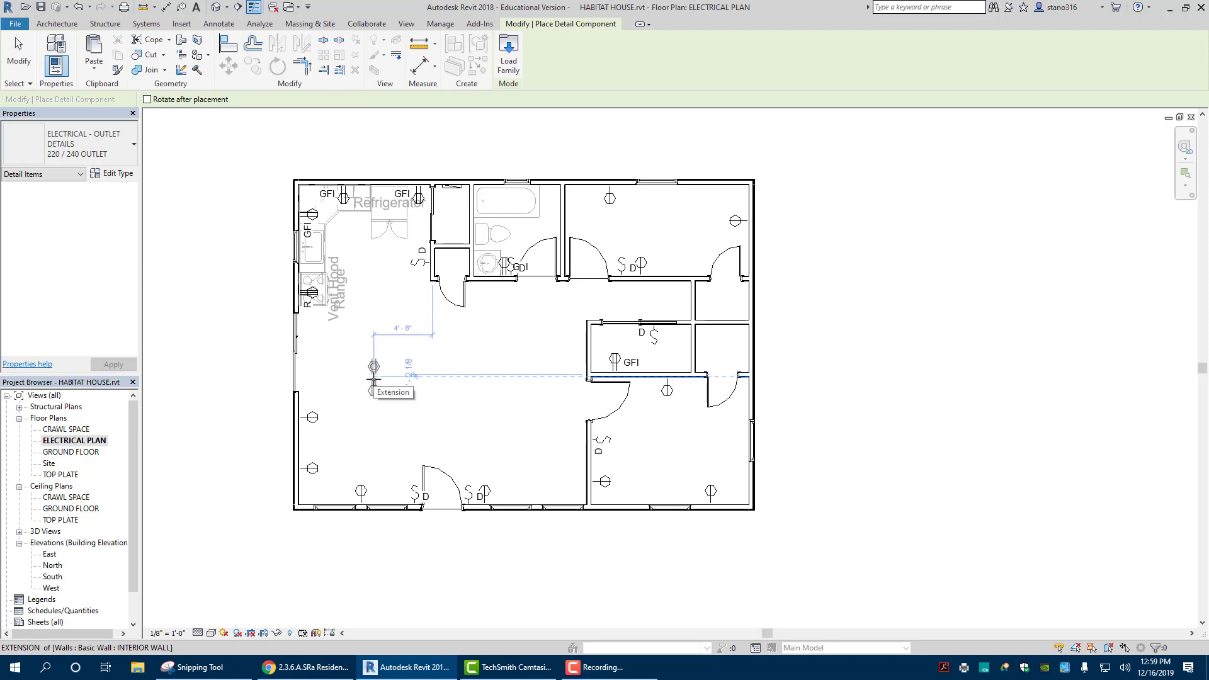
Place four CEILING FAN W/ LIGHT symbols: one each in the kitchen area, the living room, the front bedroom and the rear bedroom.
left_click(115, 153)
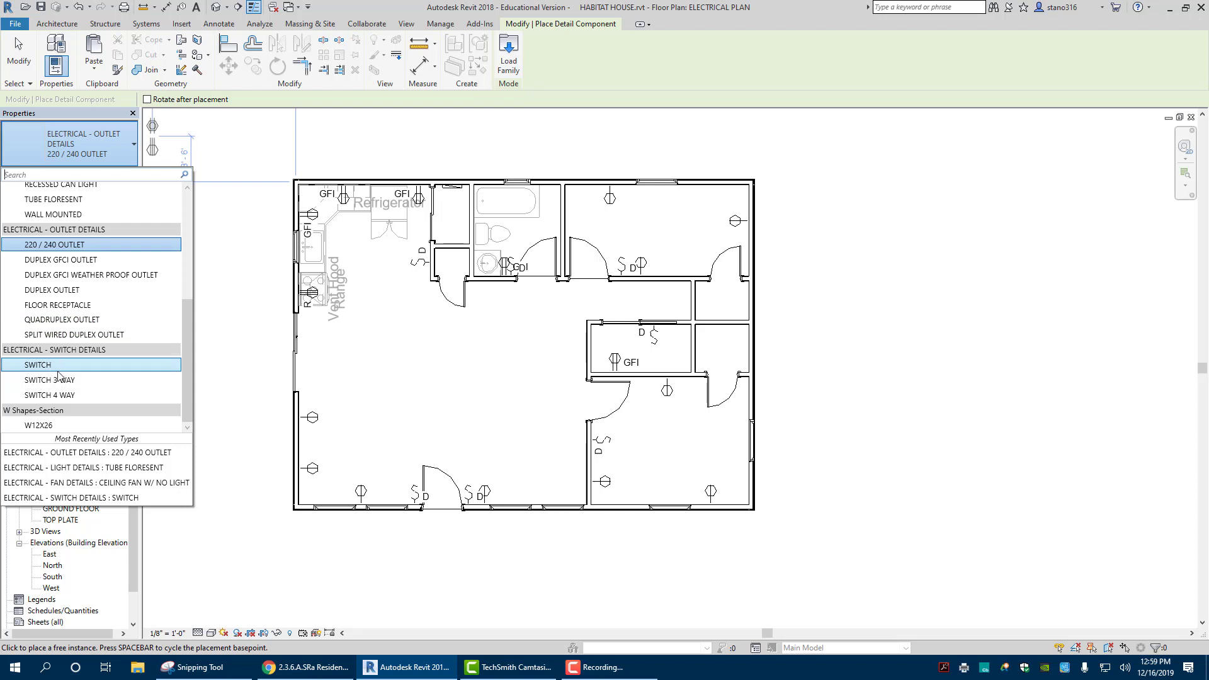
scroll(60, 362, "up", 2)
scroll(94, 251, "up", 3)
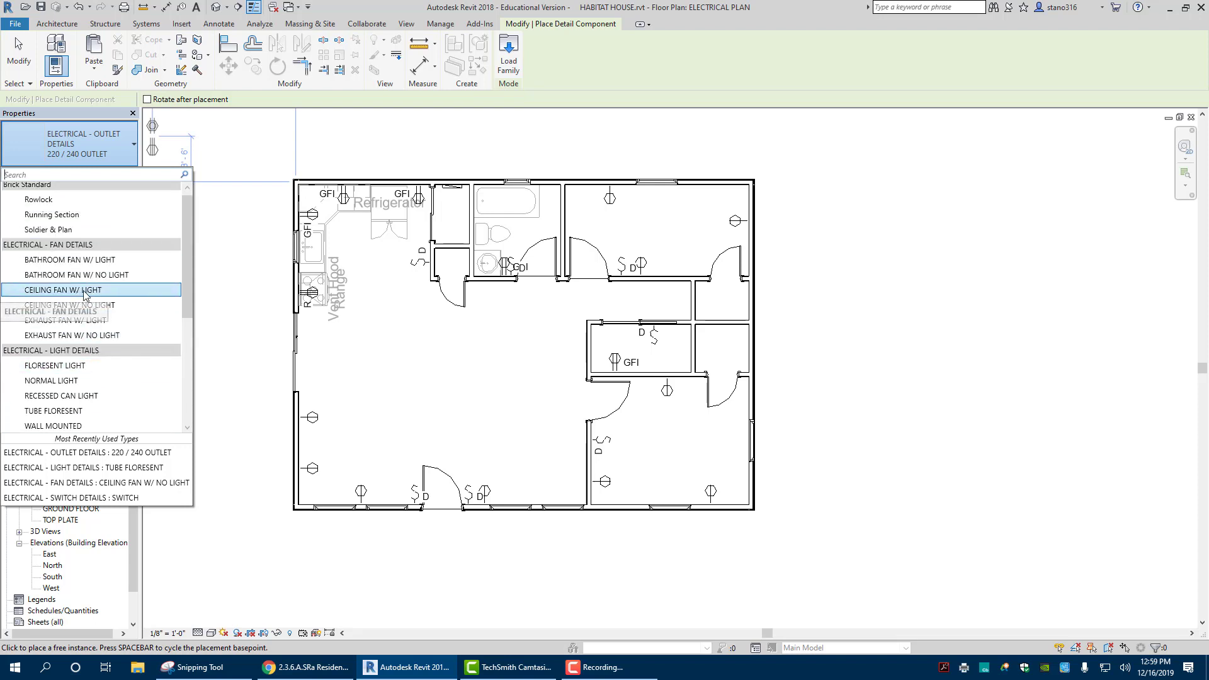
left_click(87, 291)
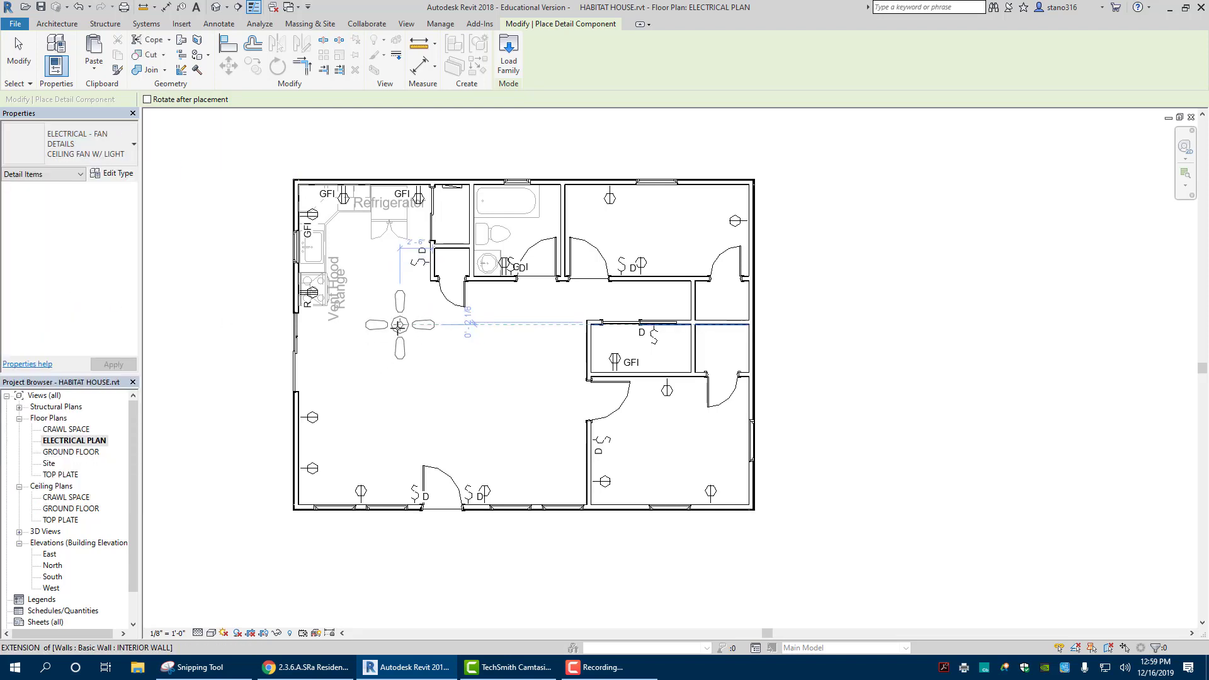
left_click(386, 285)
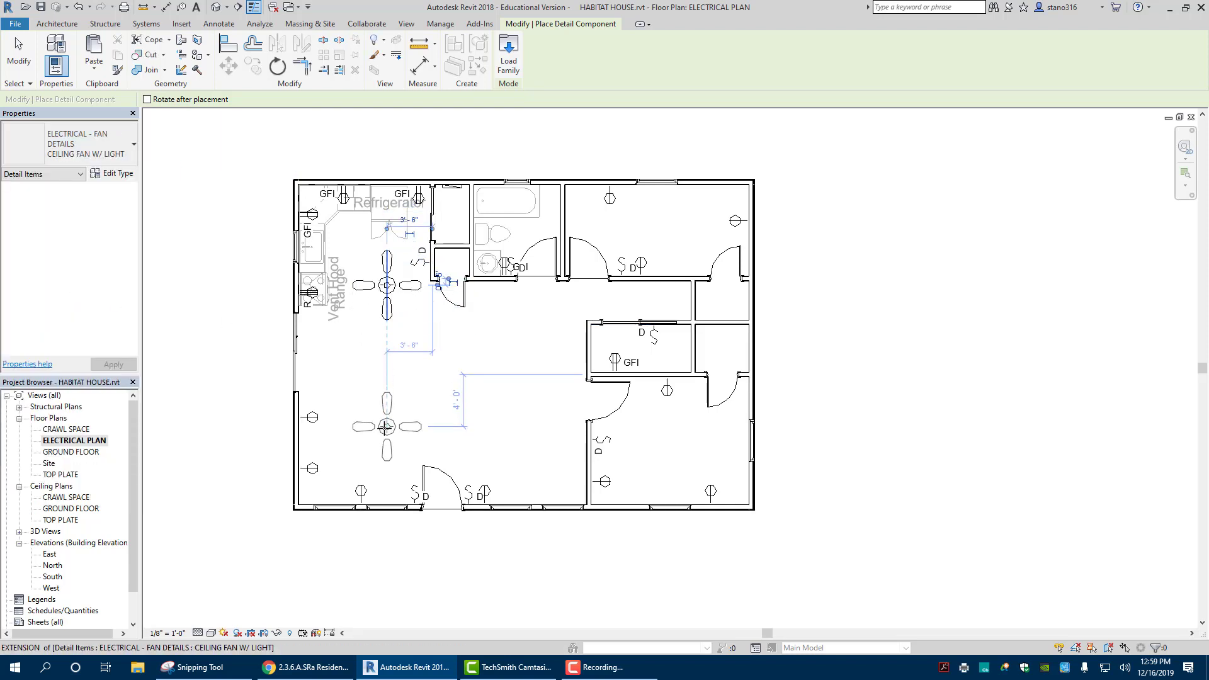
left_click(380, 426)
left_click(667, 452)
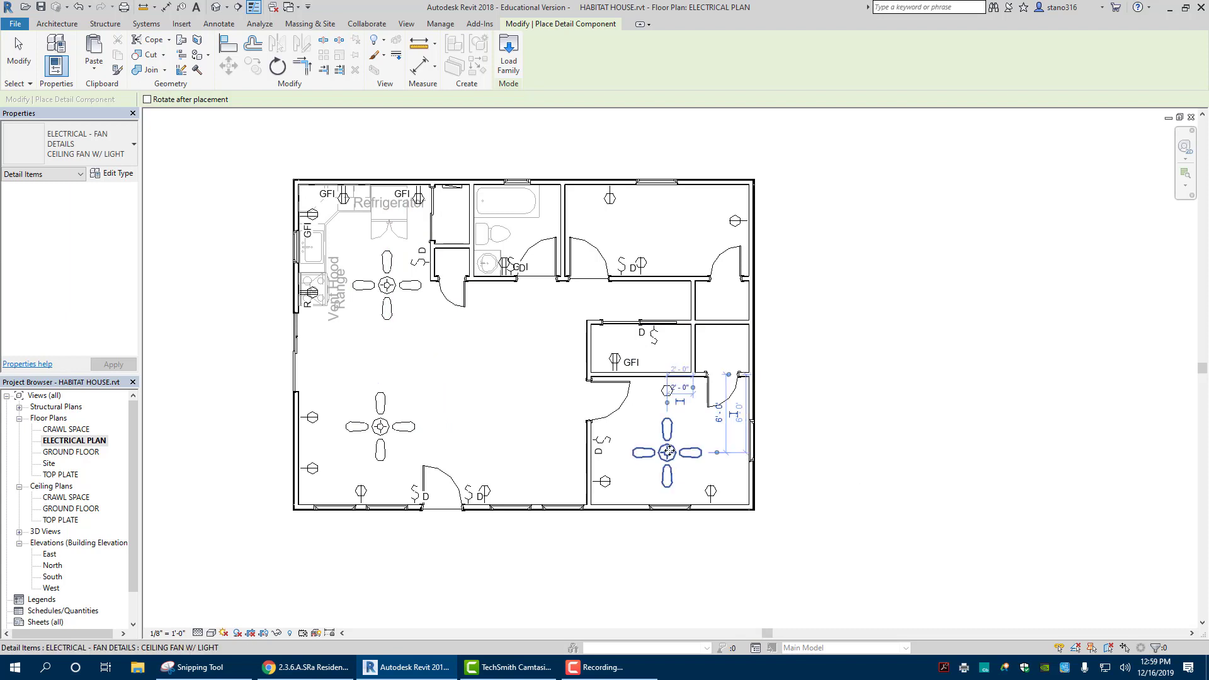
left_click(673, 228)
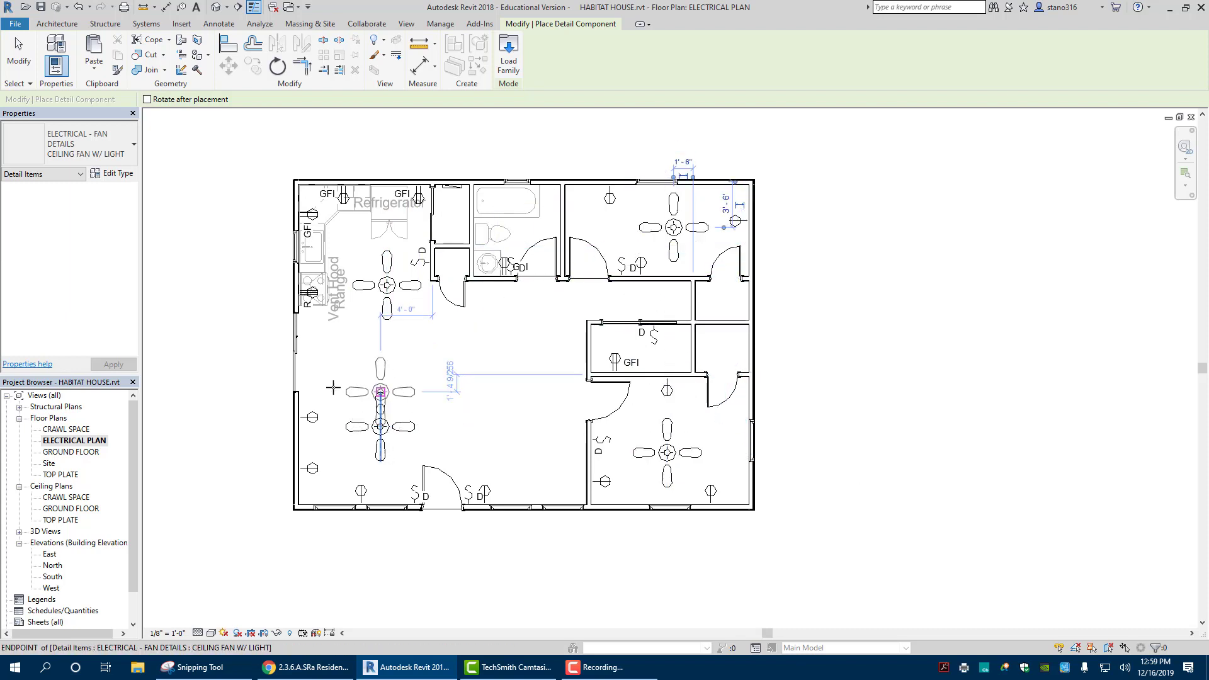
Place a BATHROOM FAN W/ LIGHT symbol in the bathroom and another in the small GFI room above the front bedroom.
left_click(116, 157)
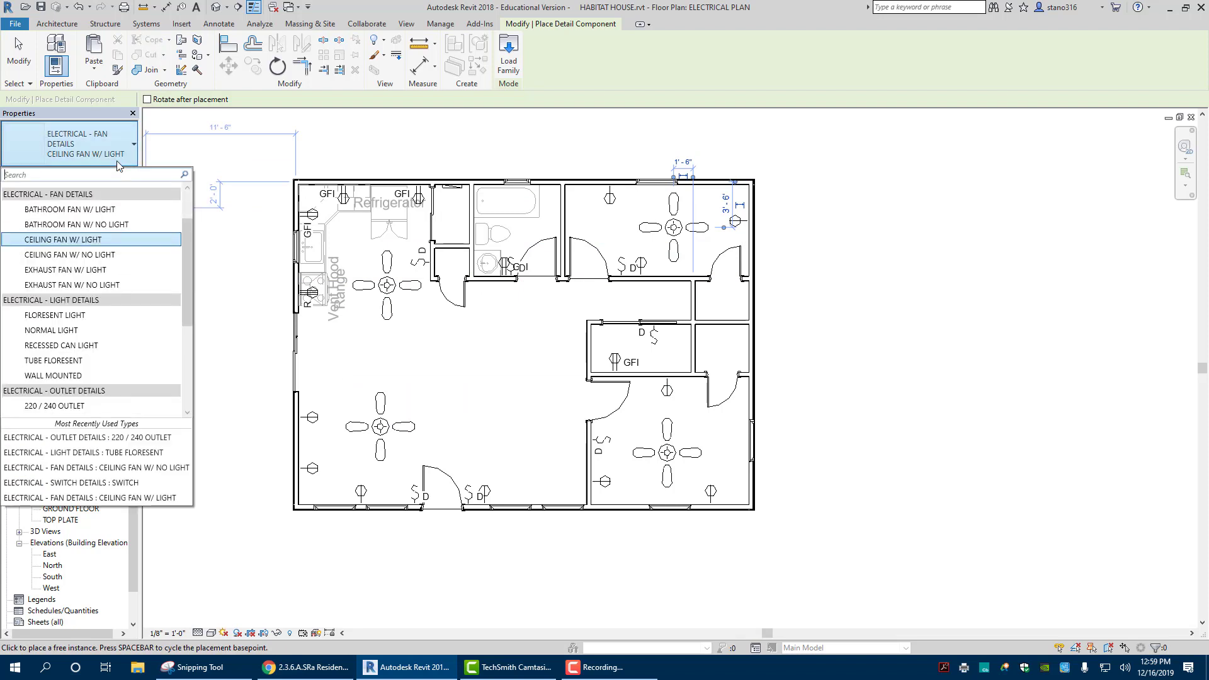
left_click(74, 215)
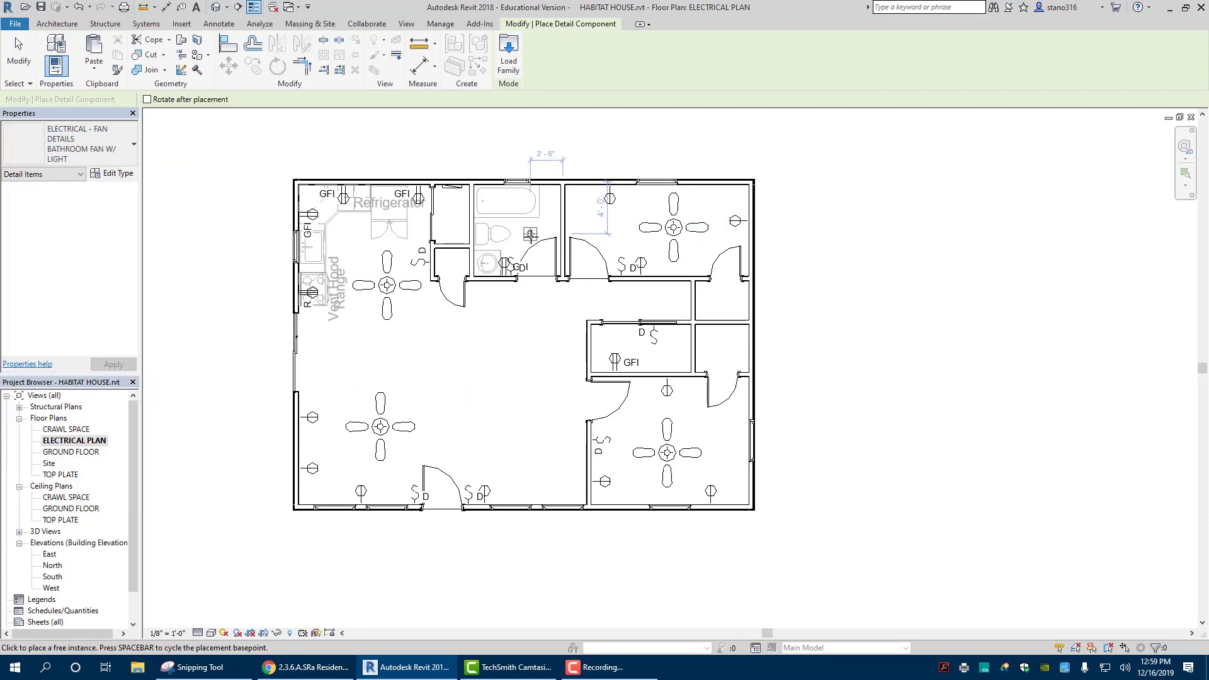
left_click(530, 234)
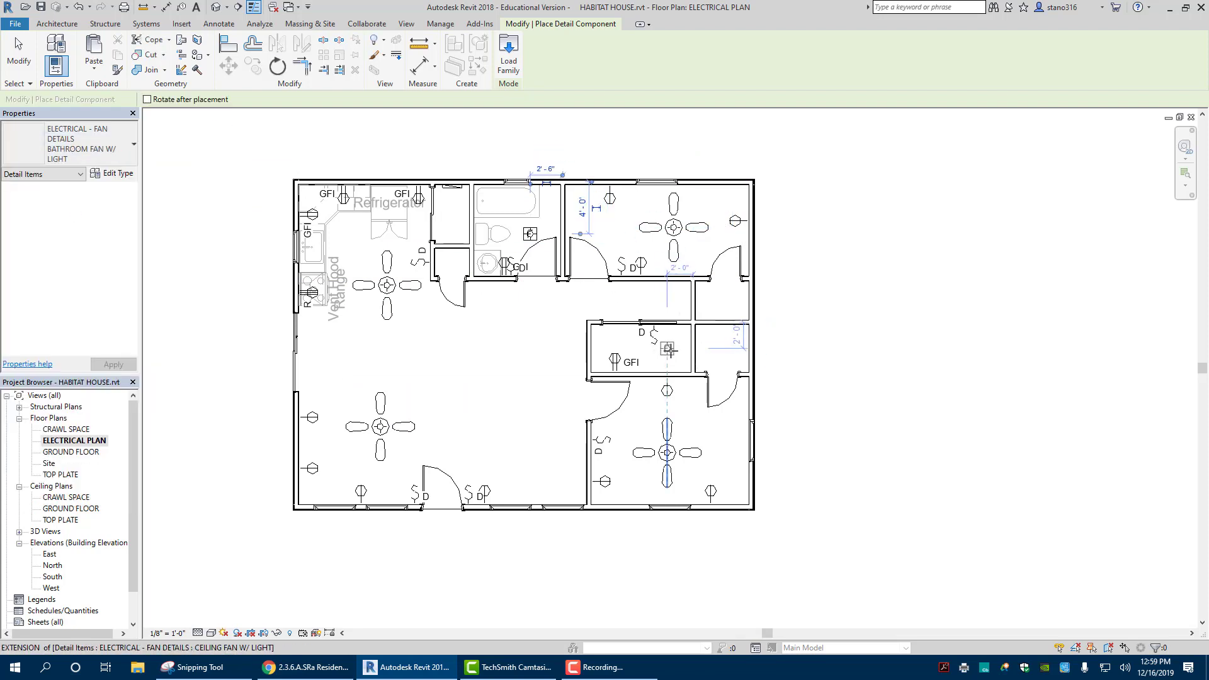
left_click(673, 348)
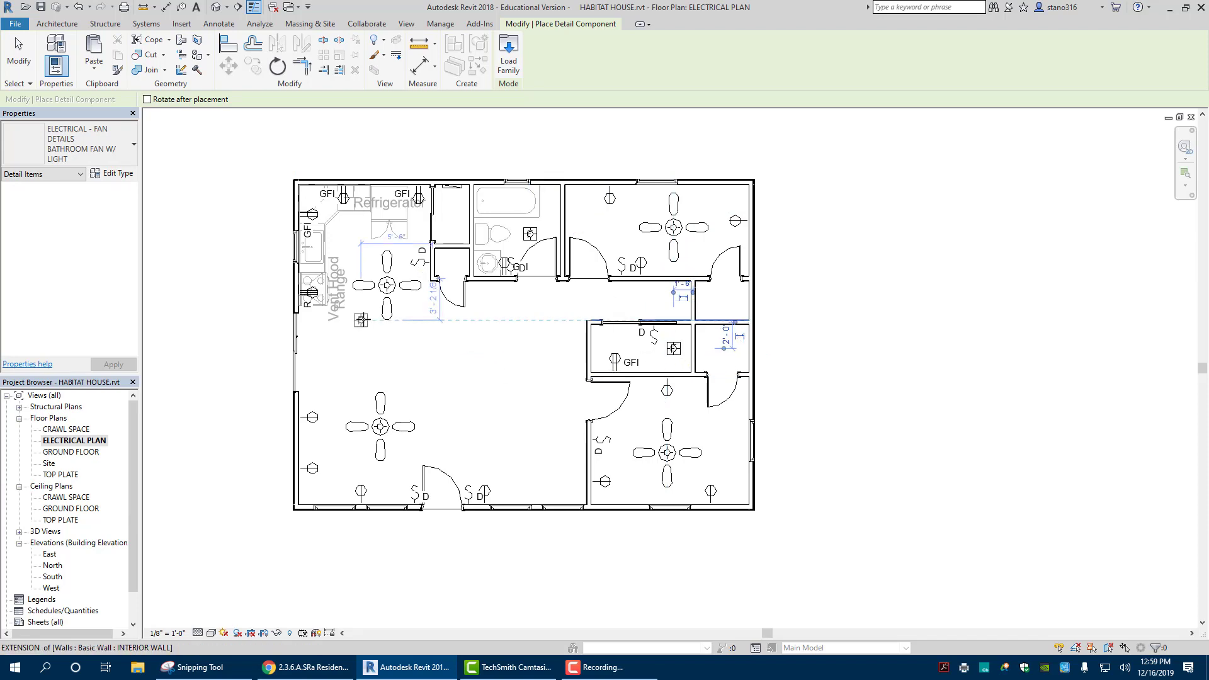
Place four RECESSED CAN LIGHT symbols in a two-by-two grid in the open area between the living room fan and the bedrooms.
left_click(82, 144)
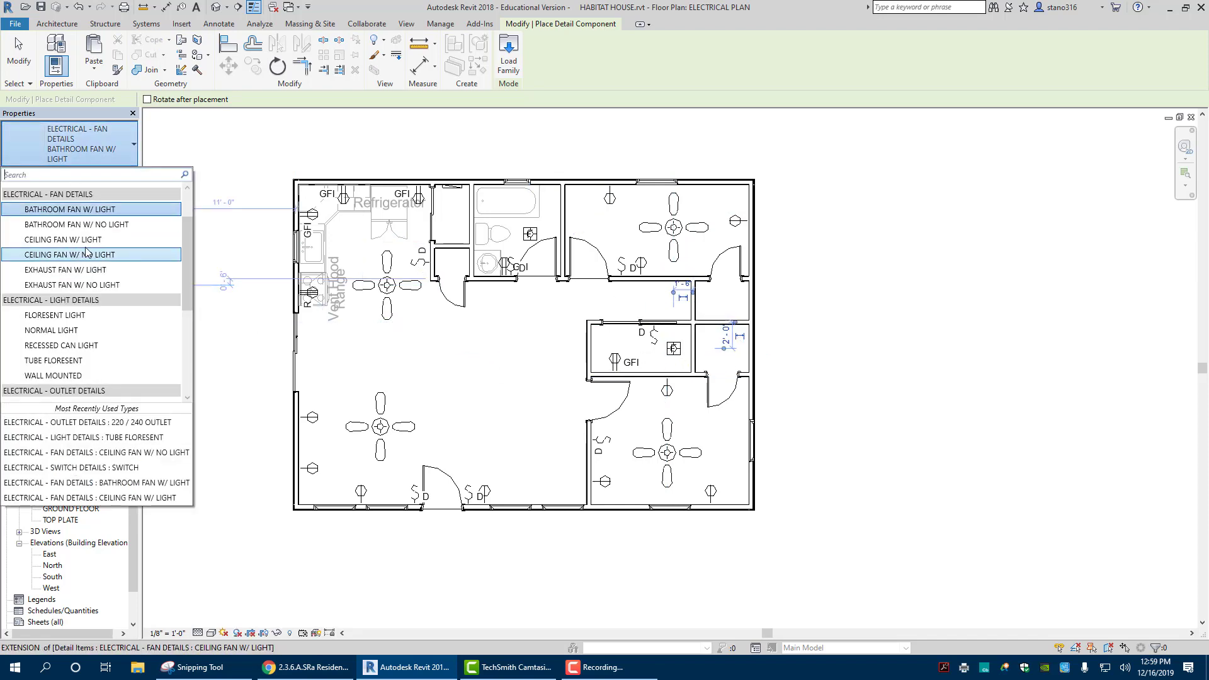
left_click(74, 346)
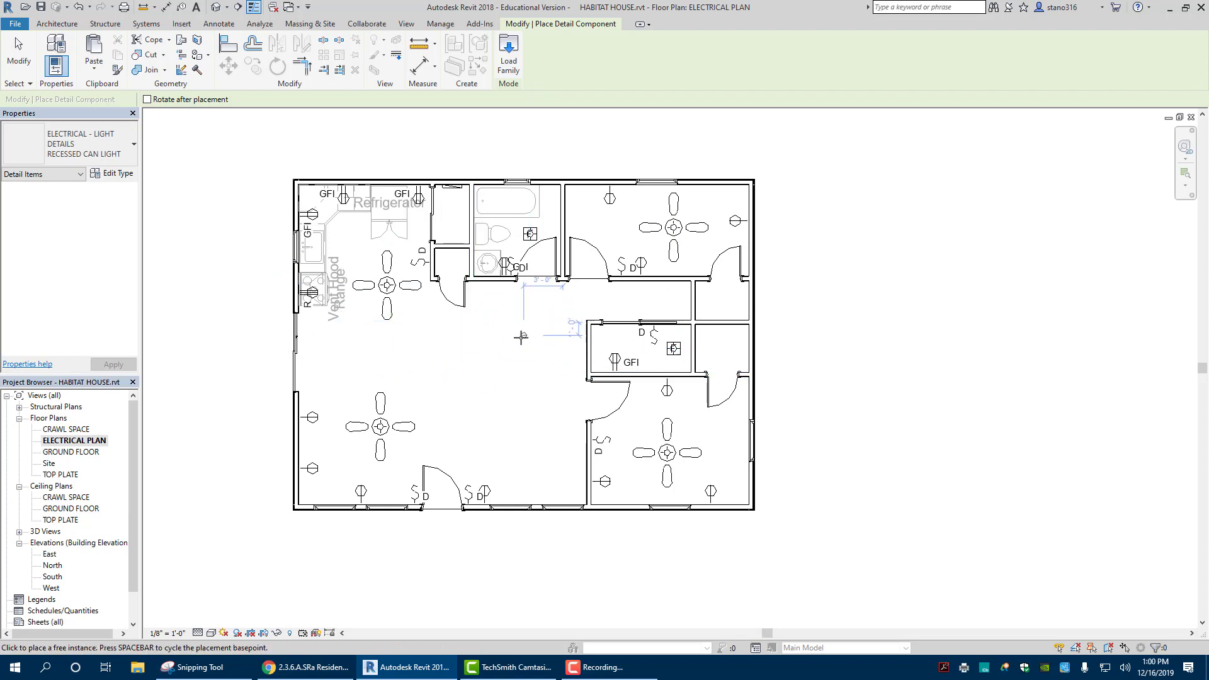
left_click(459, 348)
left_click(536, 347)
left_click(462, 413)
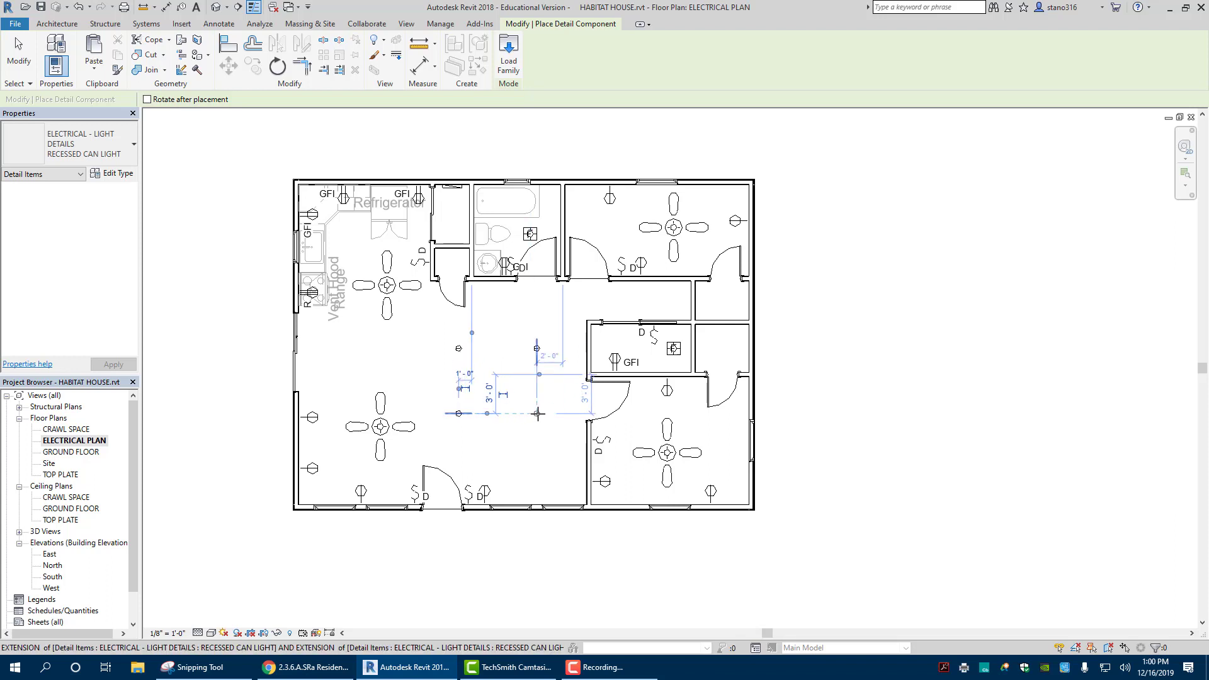
left_click(536, 413)
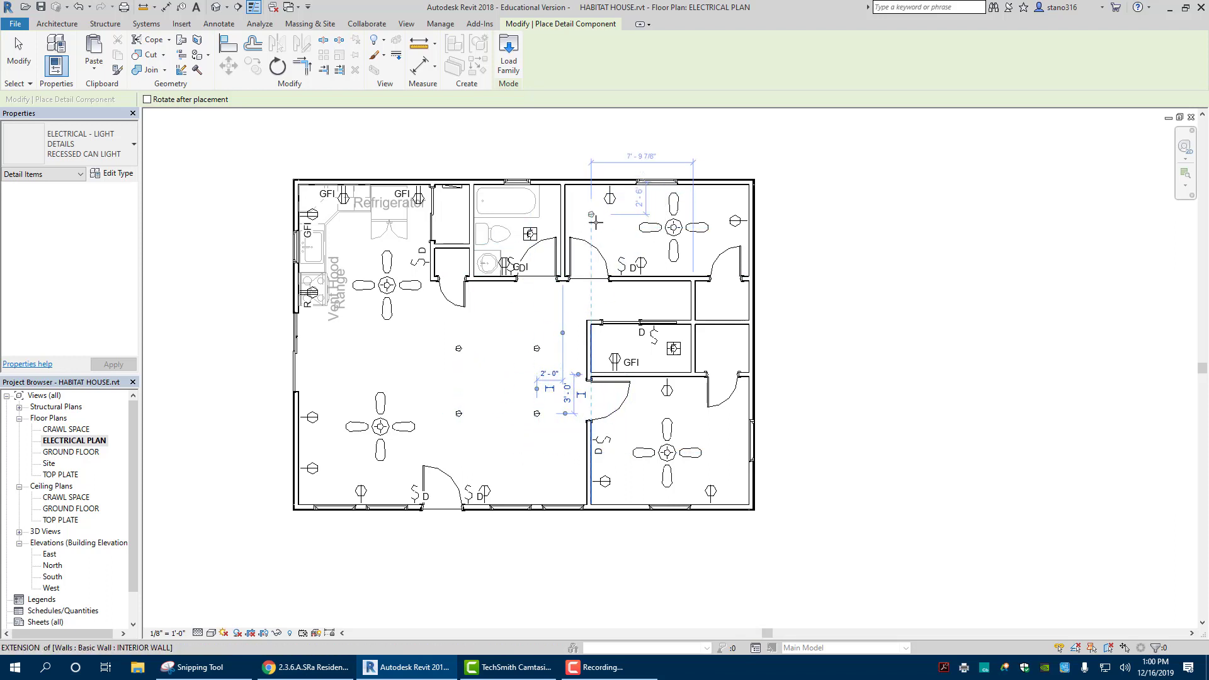
left_click(660, 362)
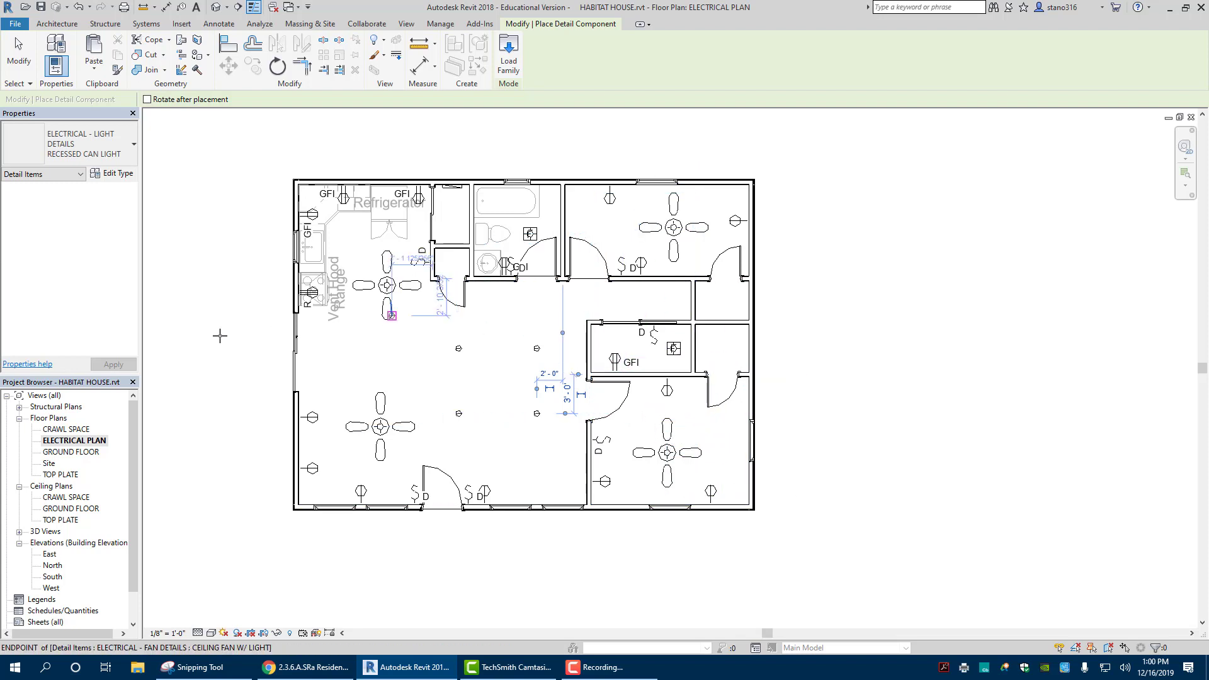
right_click(197, 319)
key("Escape")
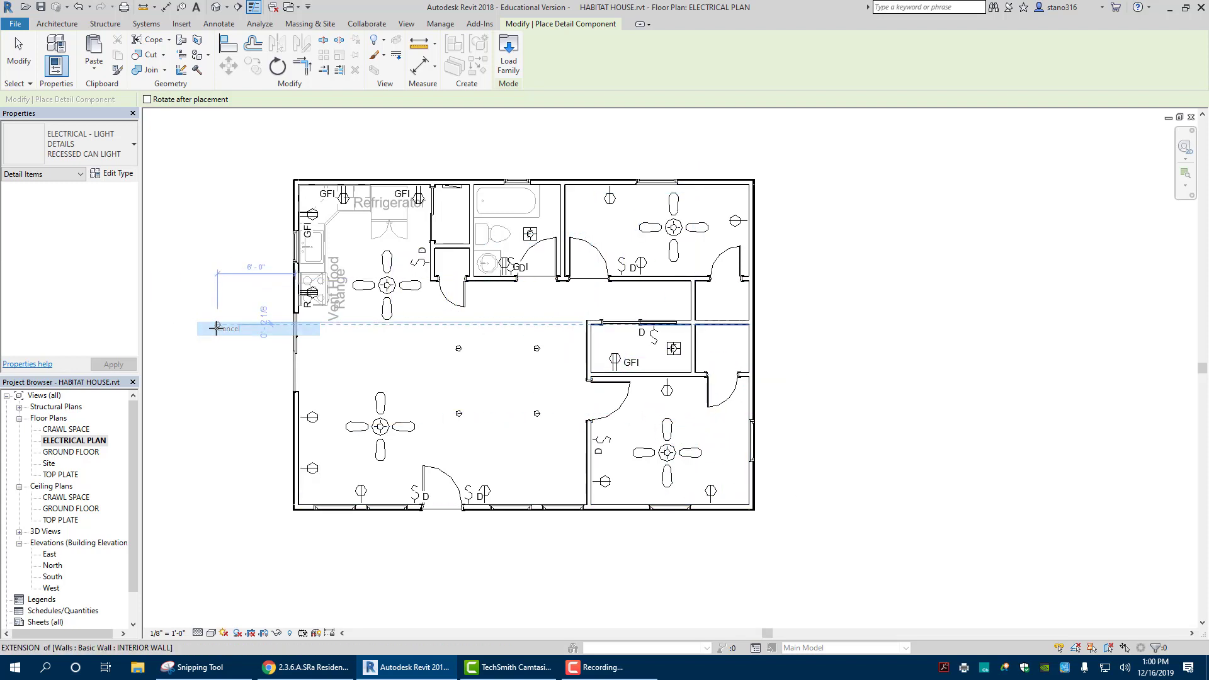
right_click(218, 324)
left_click(222, 337)
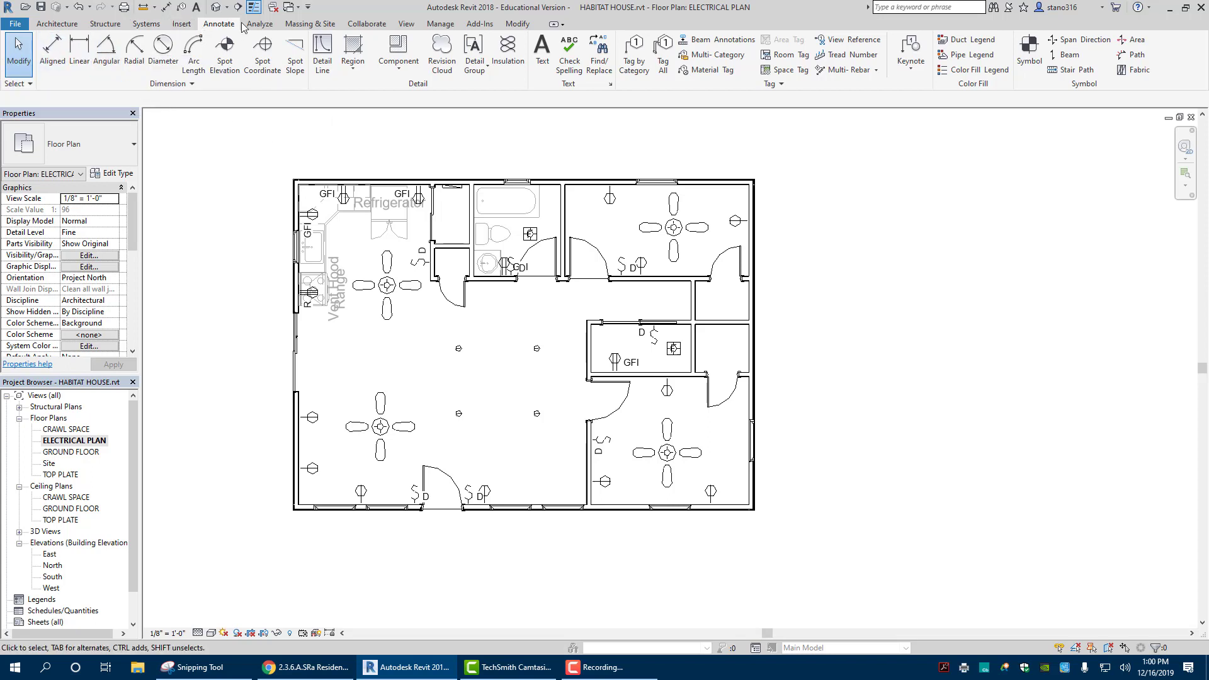
Create a new line style subcategory of Lines and name it ELECTRICAL.
left_click(425, 25)
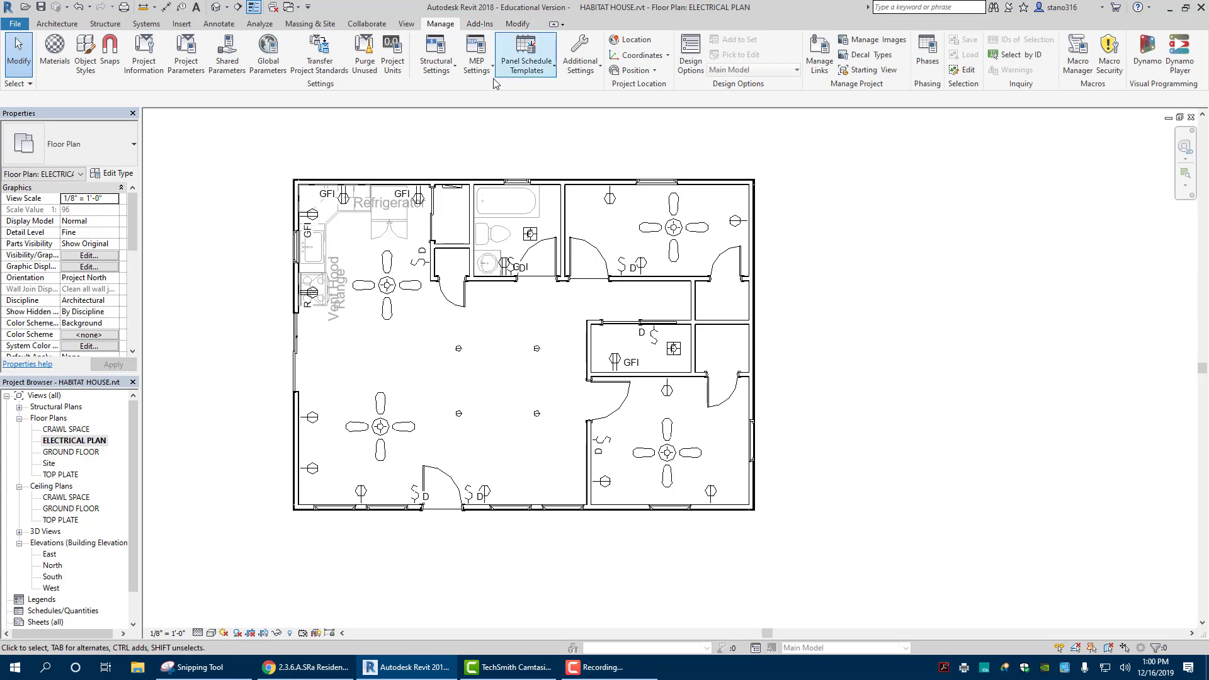
left_click(580, 65)
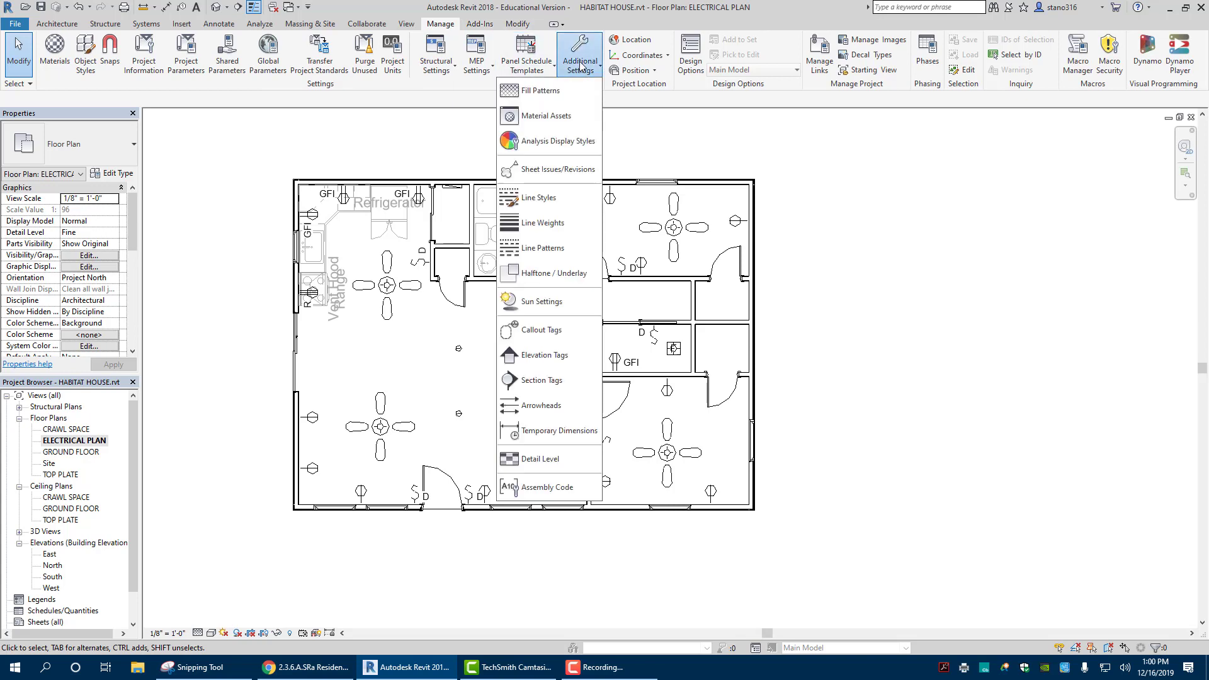
left_click(548, 199)
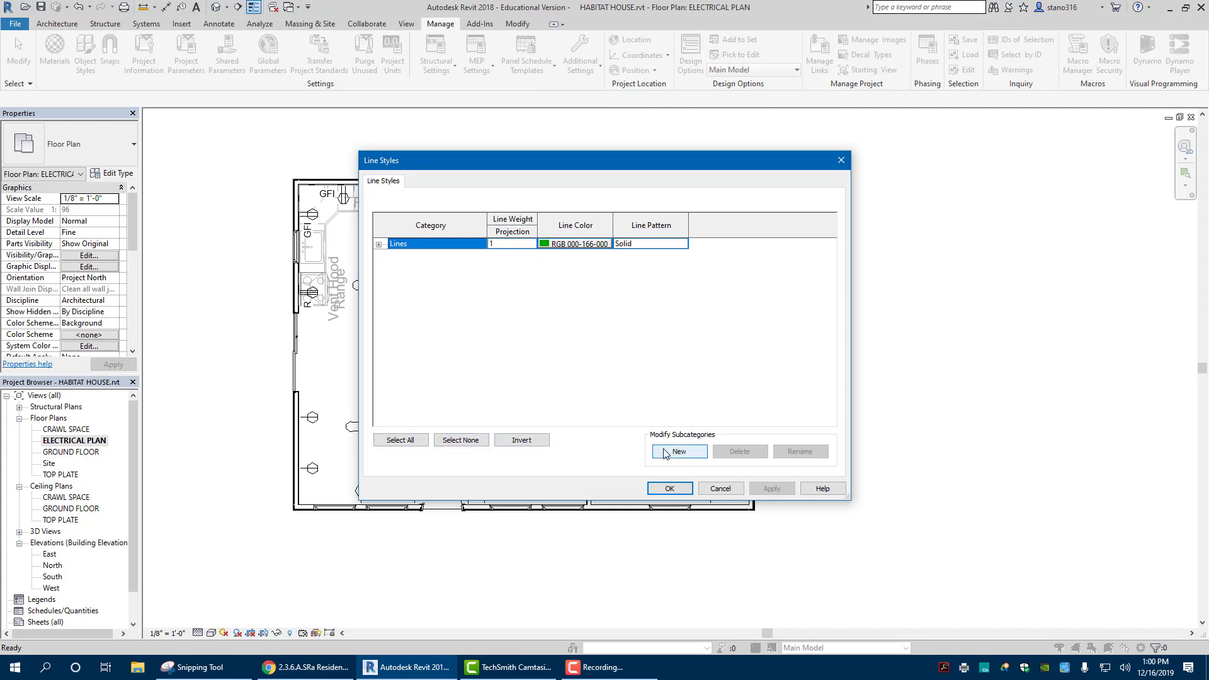
left_click(666, 453)
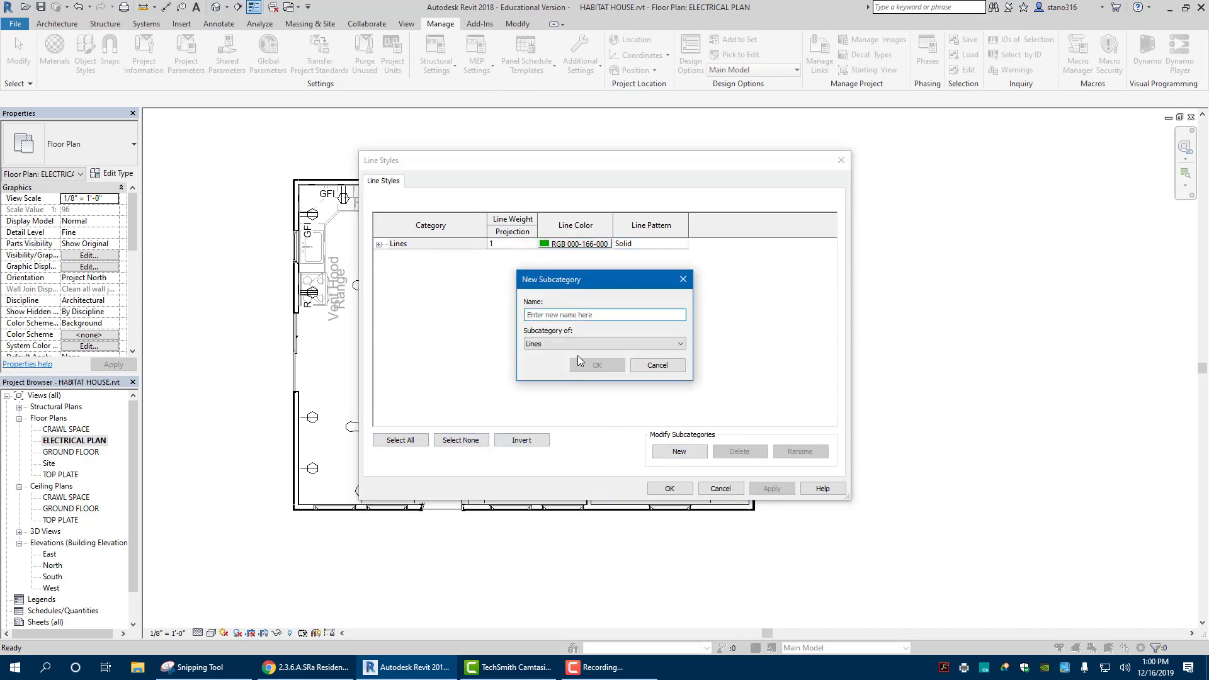
type("ELECTRIC")
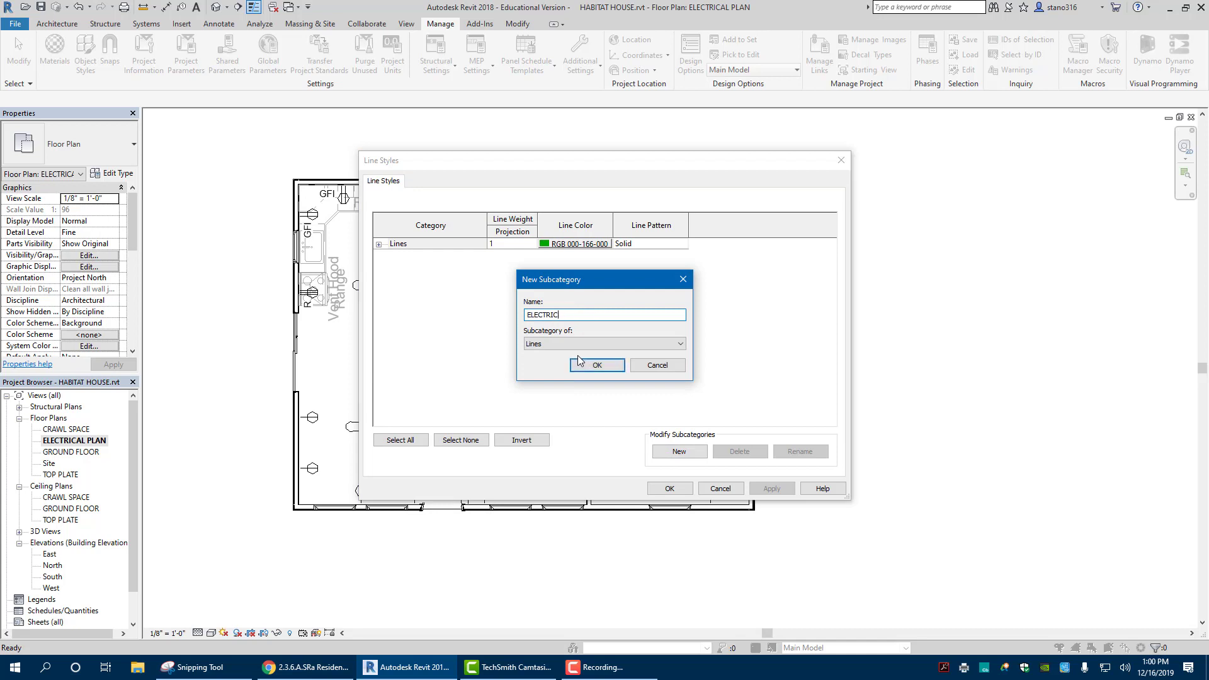
type("A")
left_click(579, 363)
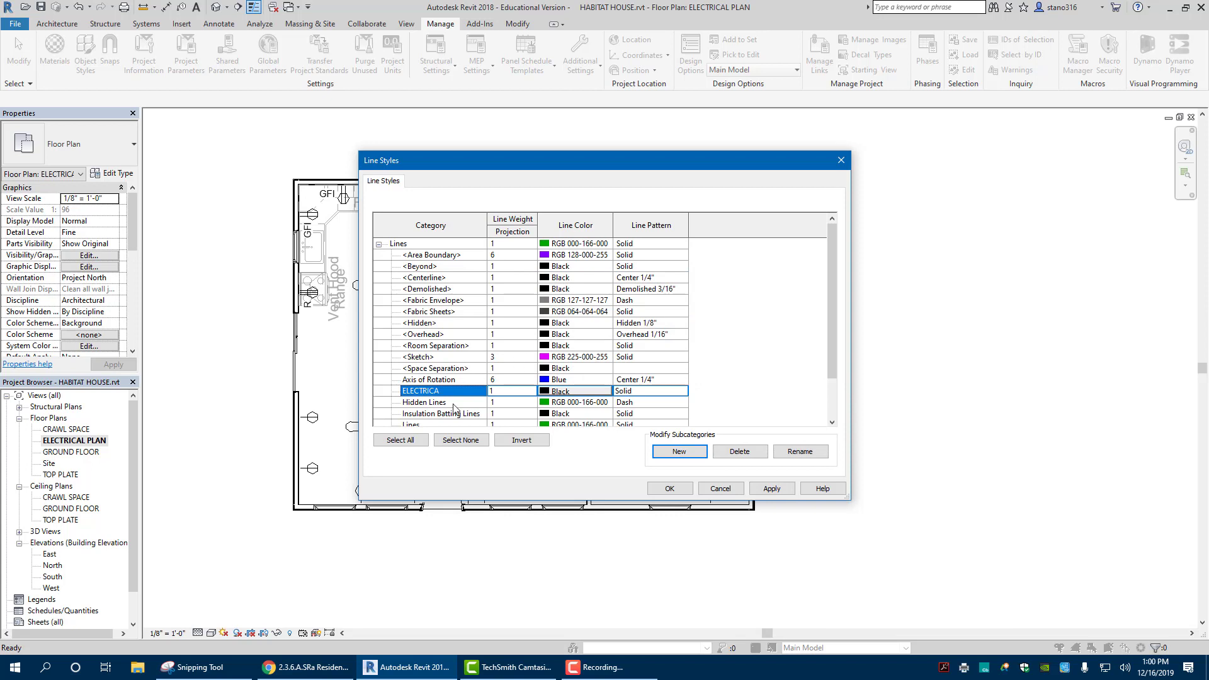
left_click(799, 452)
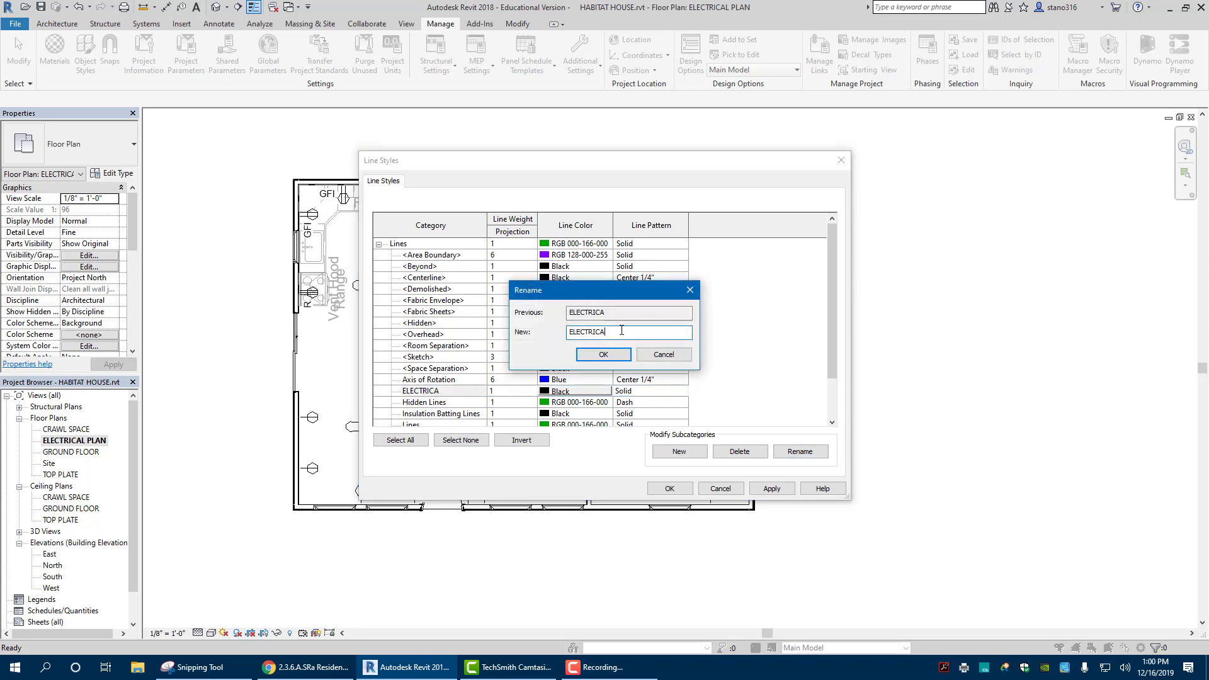
left_click(605, 354)
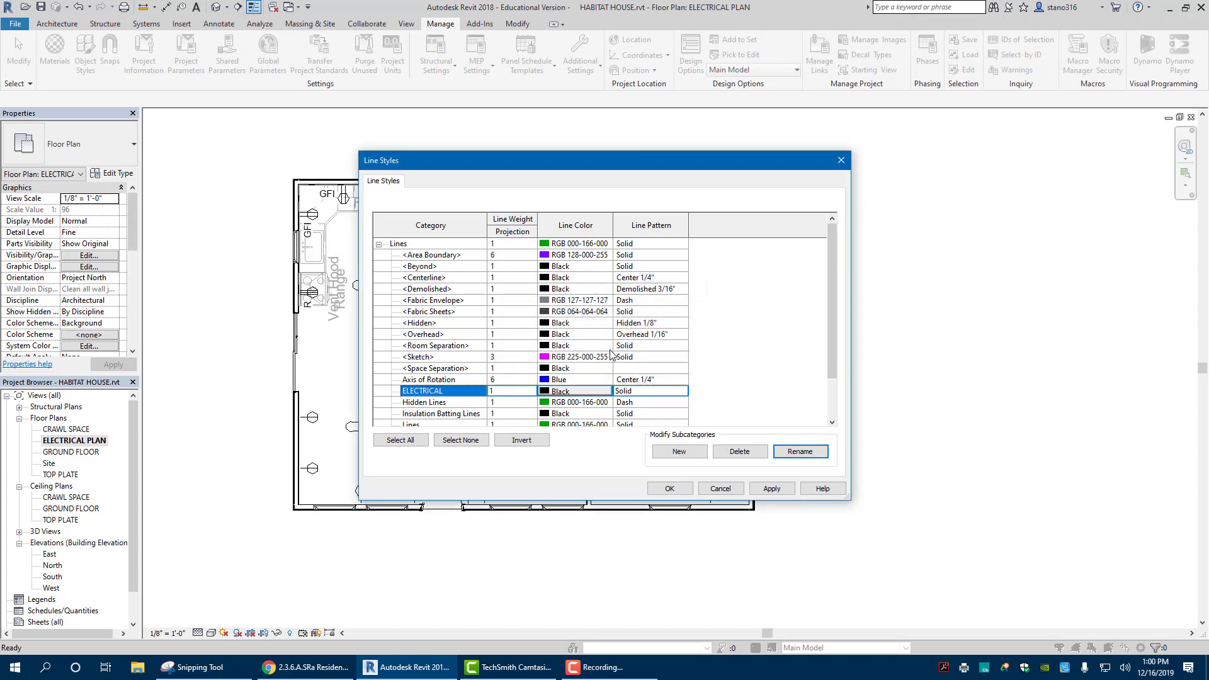
Set the ELECTRICAL line style to line weight 4 with the Dash 1/16" pattern and accept the line styles.
left_click(500, 391)
type("4")
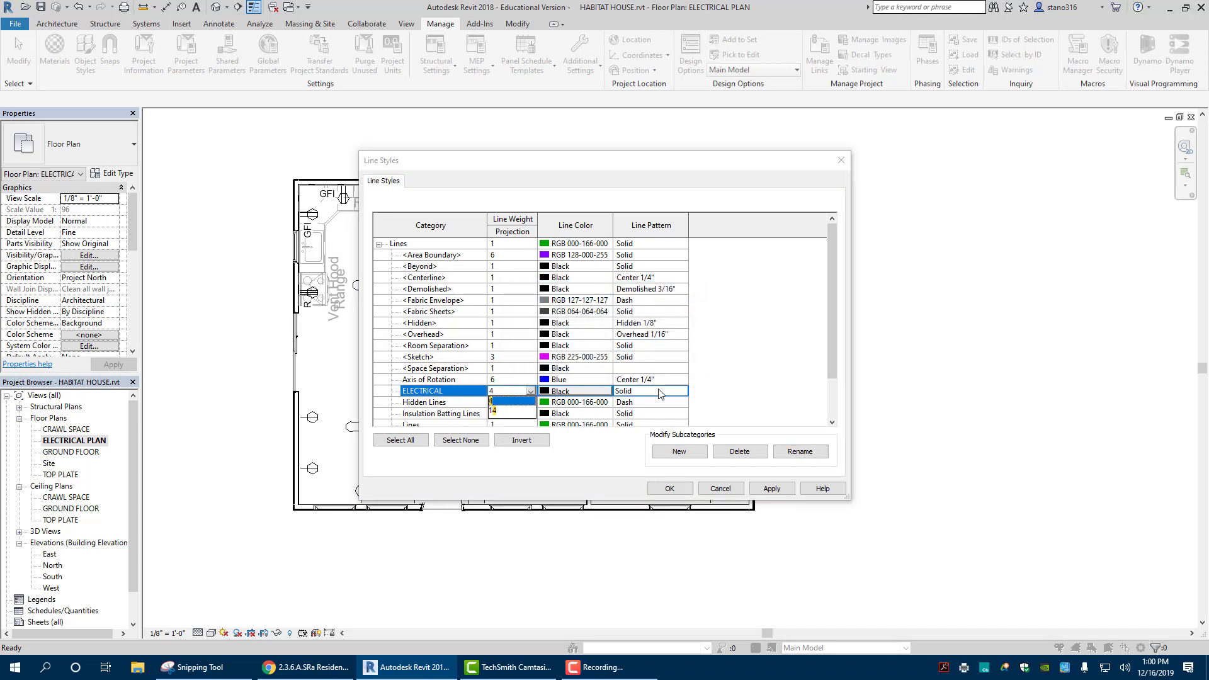
key("Return")
left_click(686, 392)
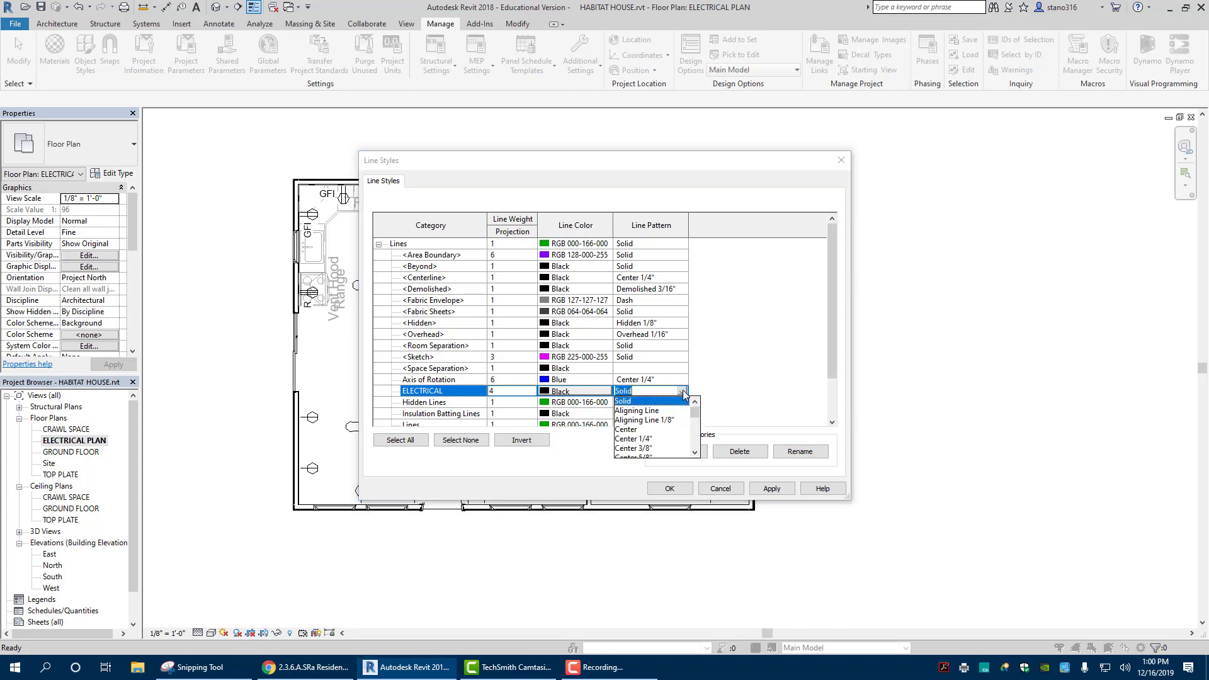
scroll(647, 435, "down", 2)
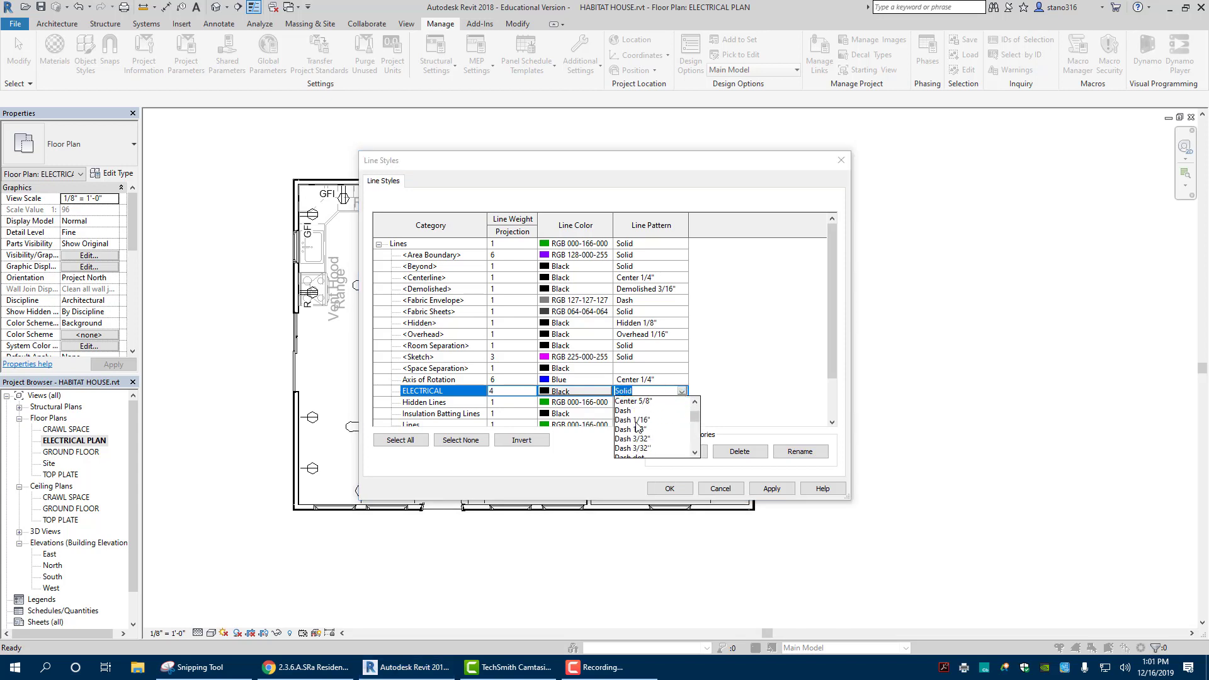
left_click(638, 419)
left_click(669, 489)
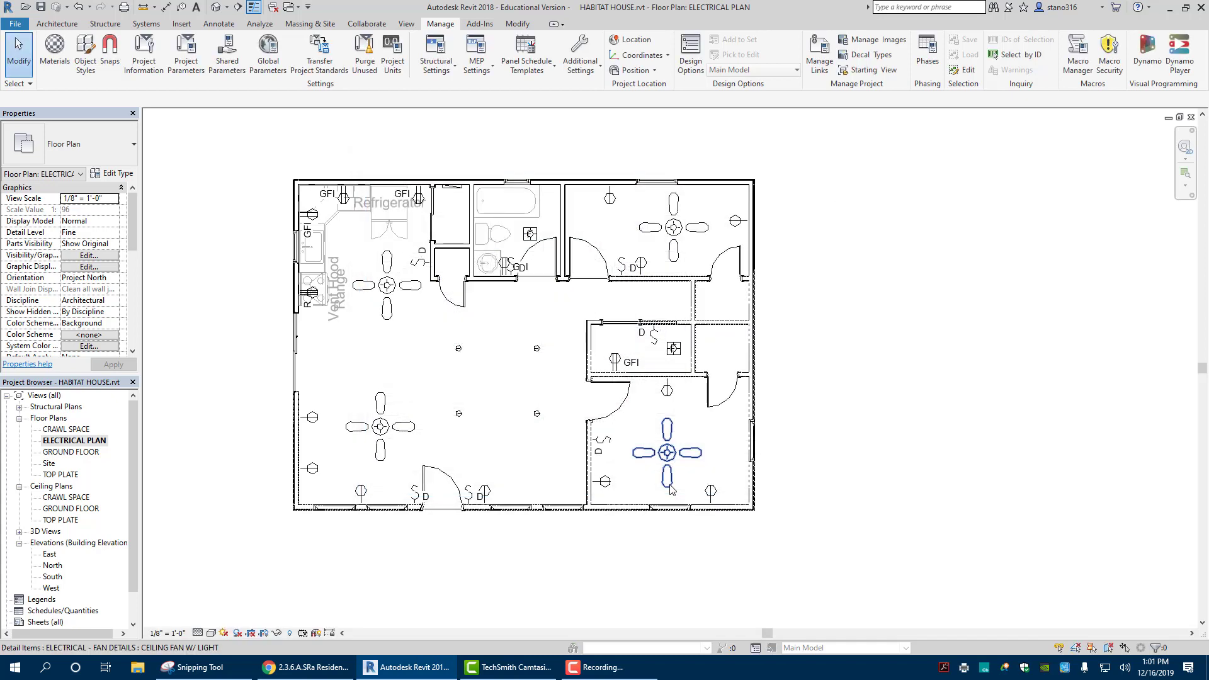
Draw a spline detail line in the ELECTRICAL style from the switch on the living room side of the front door to the living room fan.
scroll(409, 448, "up", 1)
scroll(202, 414, "up", 1)
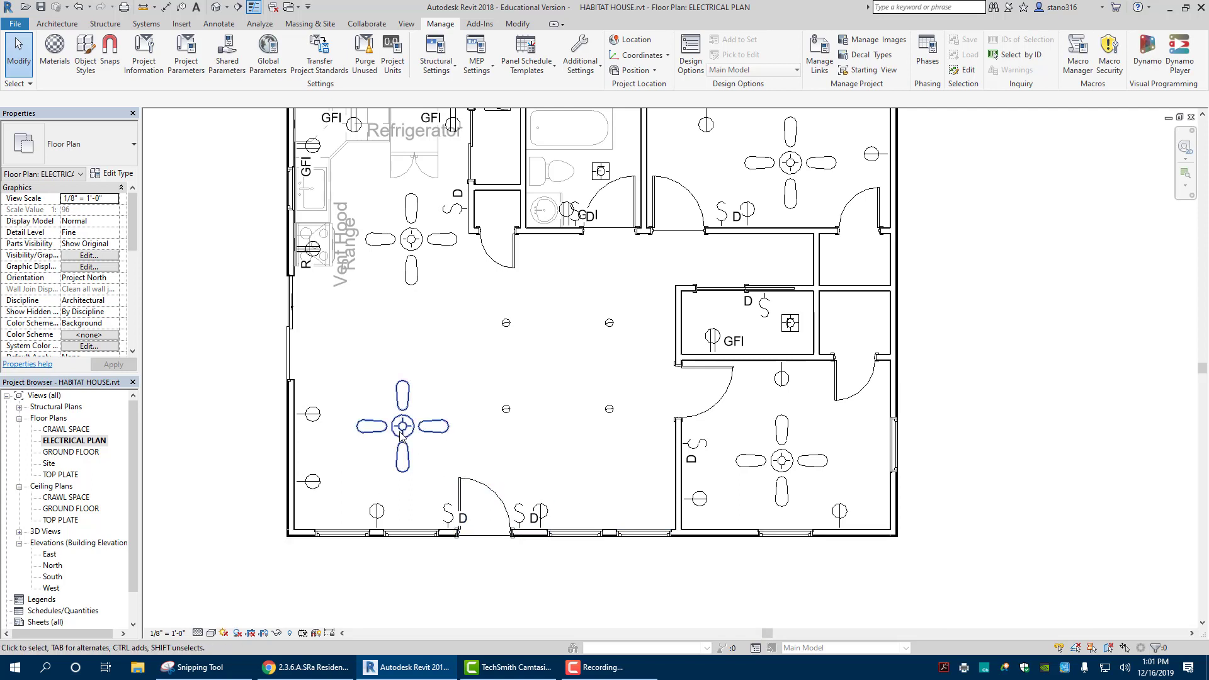
left_click(210, 25)
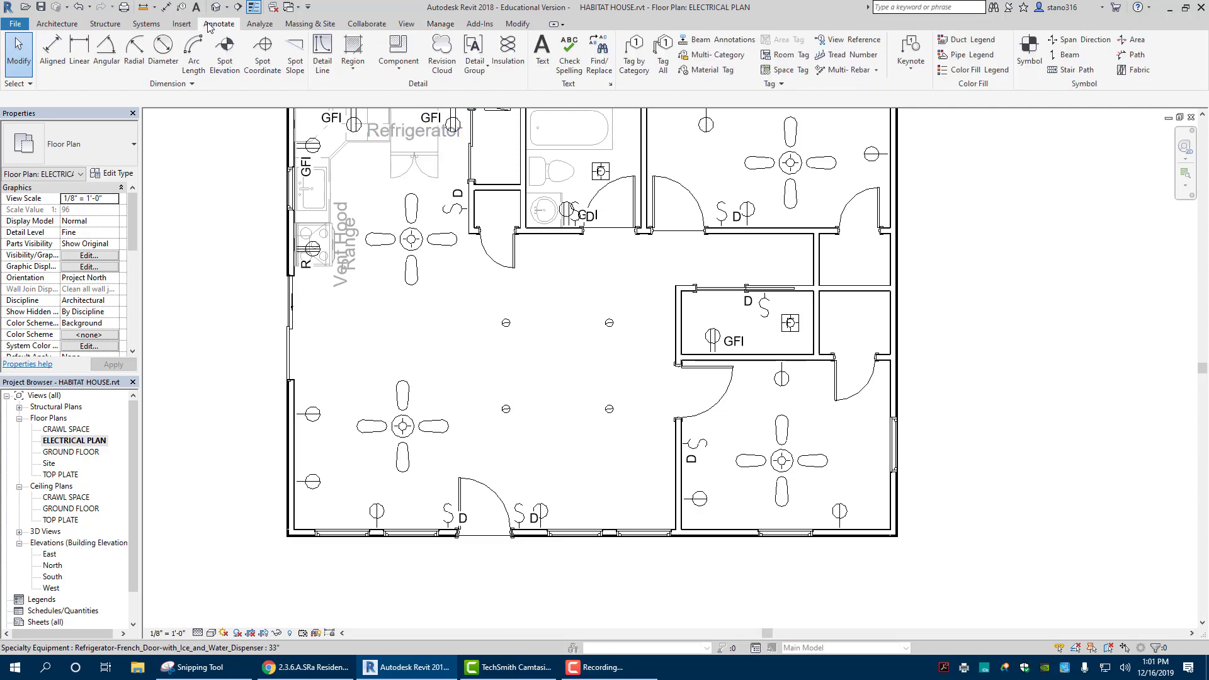
left_click(322, 58)
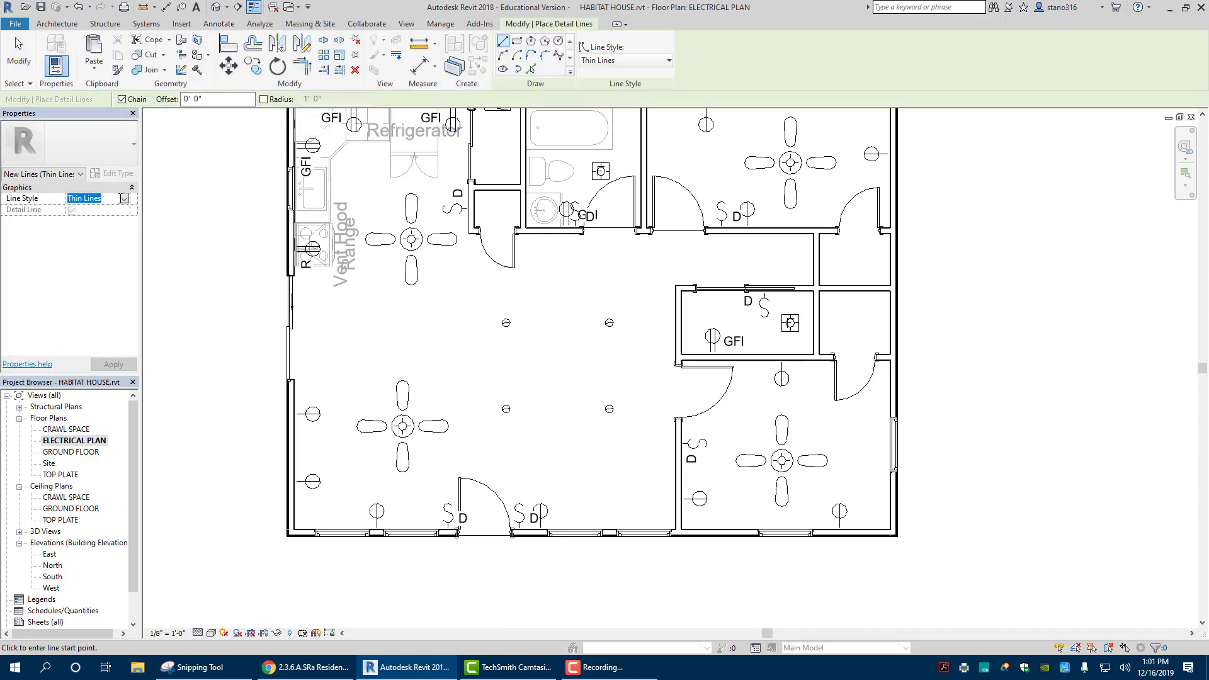
left_click(124, 199)
left_click(88, 210)
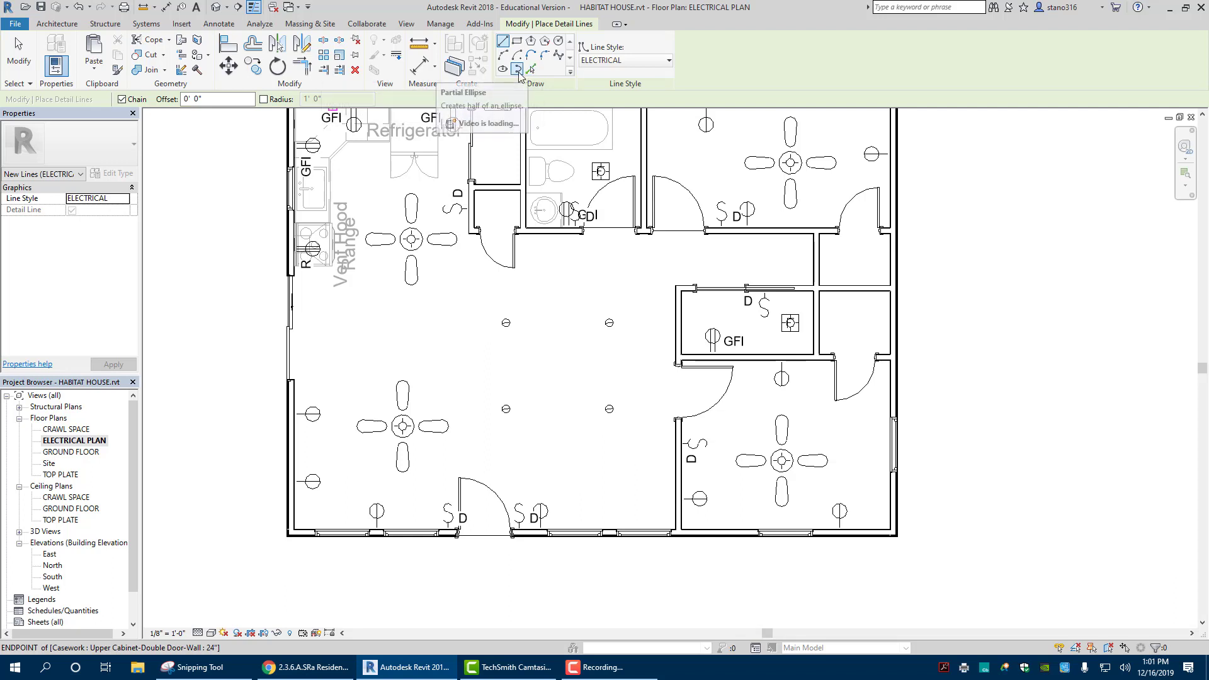
left_click(558, 58)
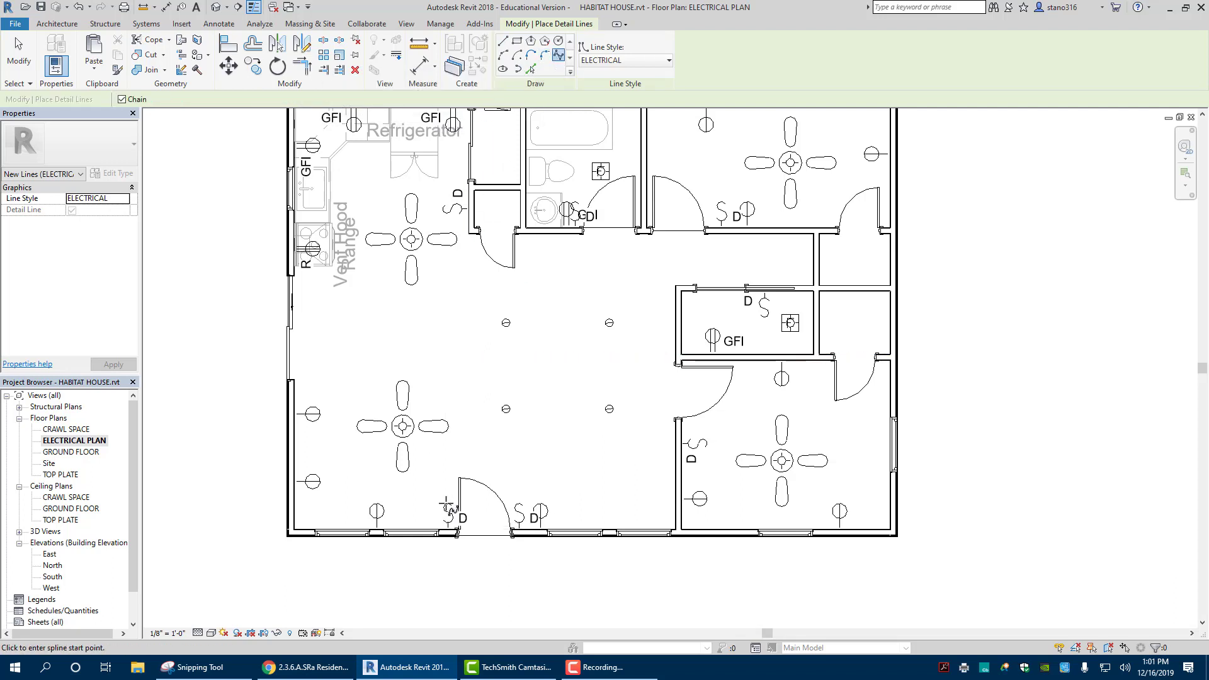
left_click(560, 409)
left_click(436, 291)
key("Escape")
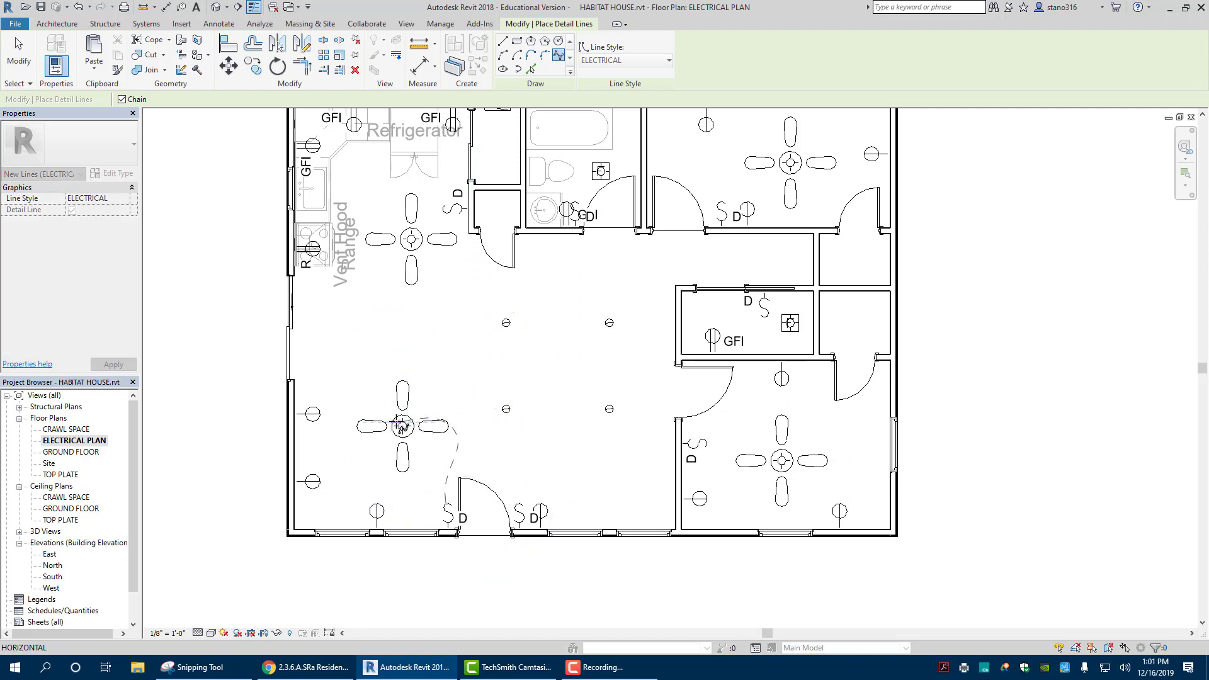
left_click(401, 427)
right_click(405, 378)
left_click(459, 385)
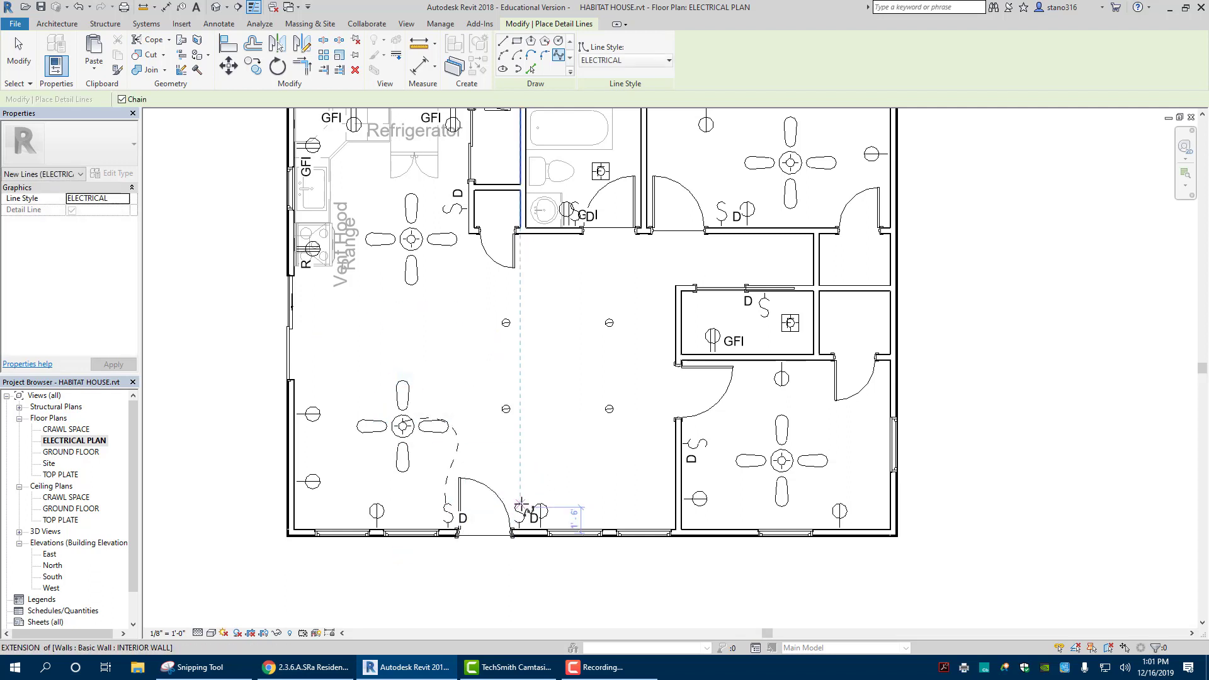
Draw an ELECTRICAL spline from the other front door switch through all four recessed can lights.
left_click(522, 507)
left_click(489, 438)
left_click(505, 409)
left_click(644, 342)
left_click(608, 330)
left_click(563, 329)
left_click(506, 320)
key("Escape")
right_click(491, 322)
left_click(513, 340)
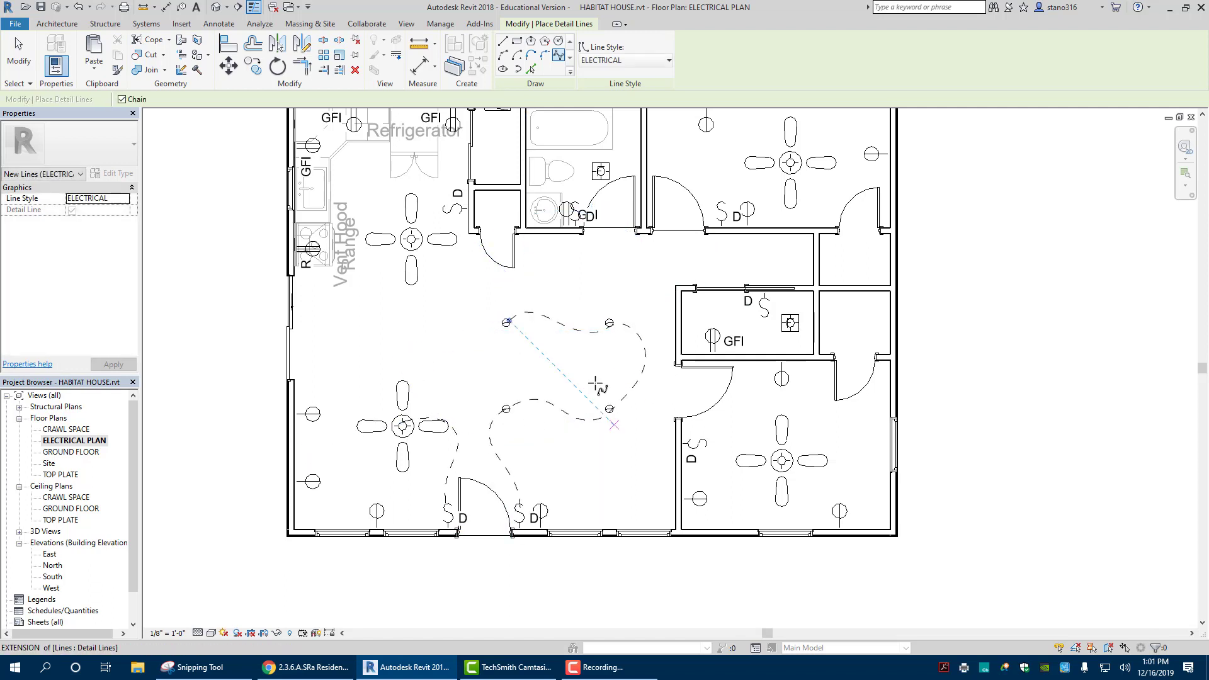
Draw ELECTRICAL splines connecting the kitchen switch to the kitchen fan and the small GFI room's switch to its bathroom fan.
left_click(442, 211)
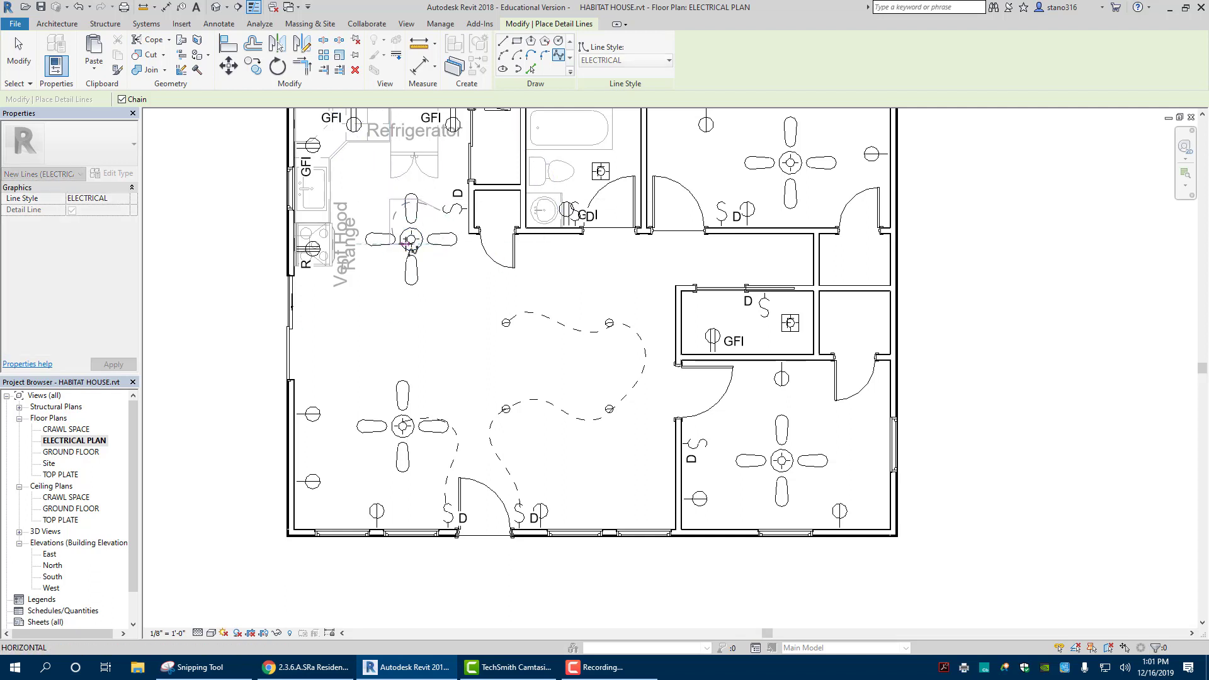
right_click(411, 246)
left_click(437, 252)
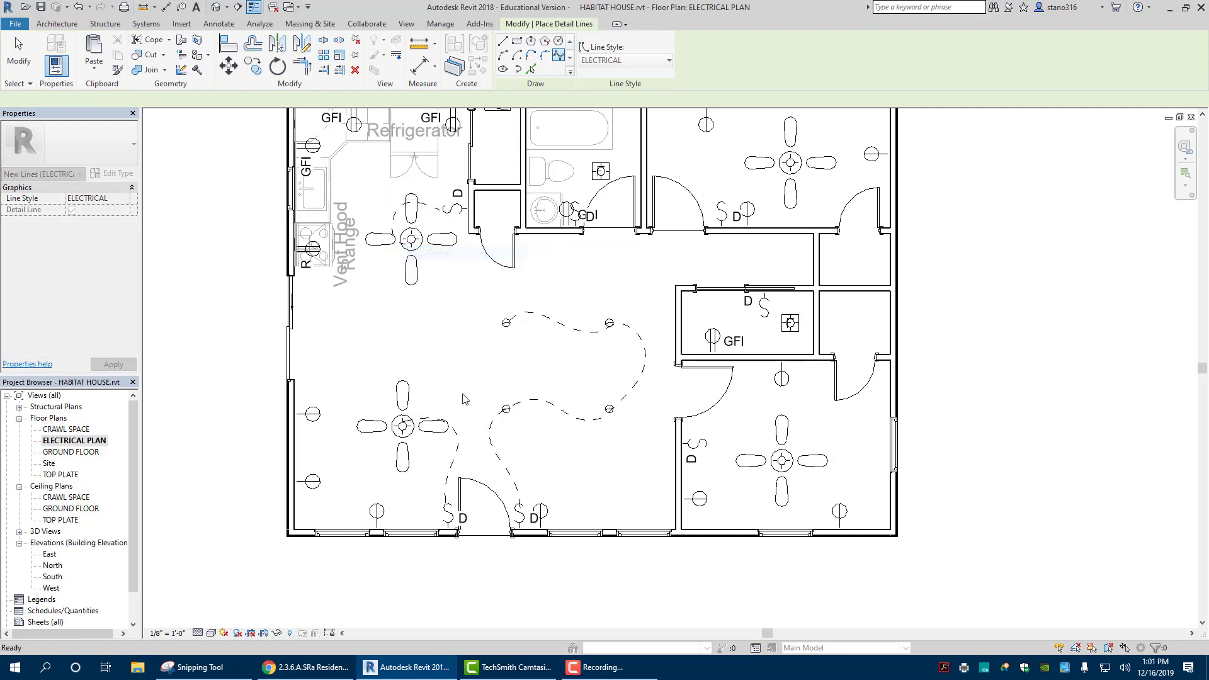
left_click(764, 317)
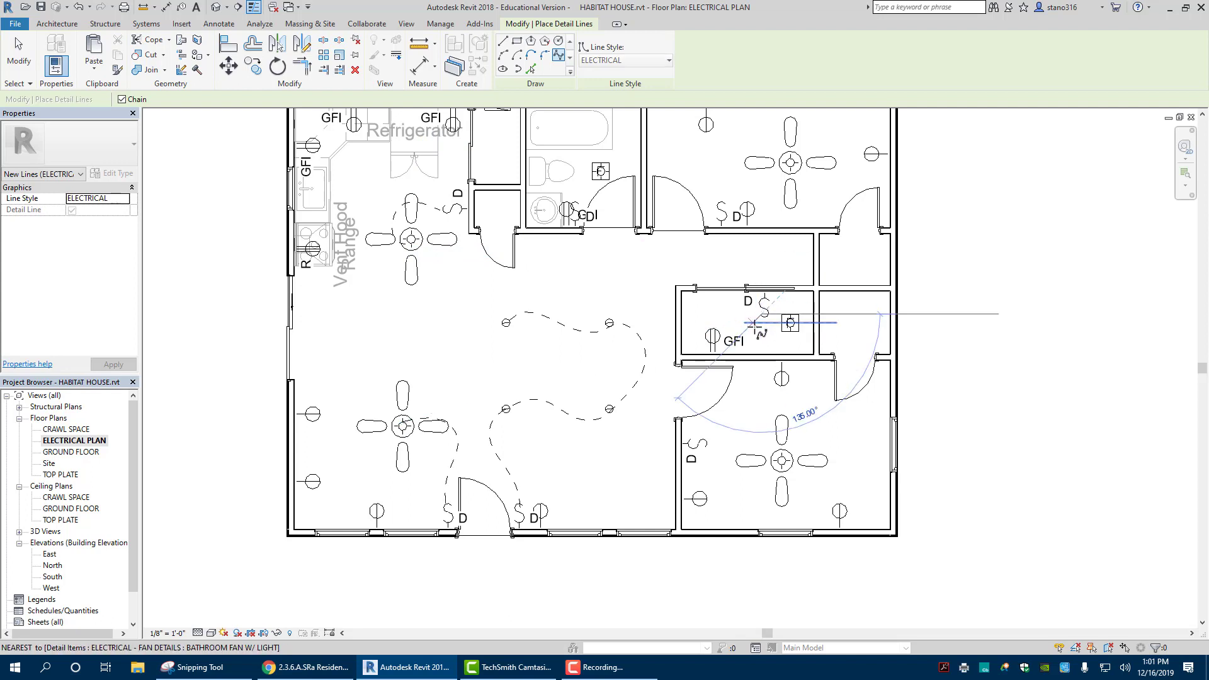
right_click(791, 324)
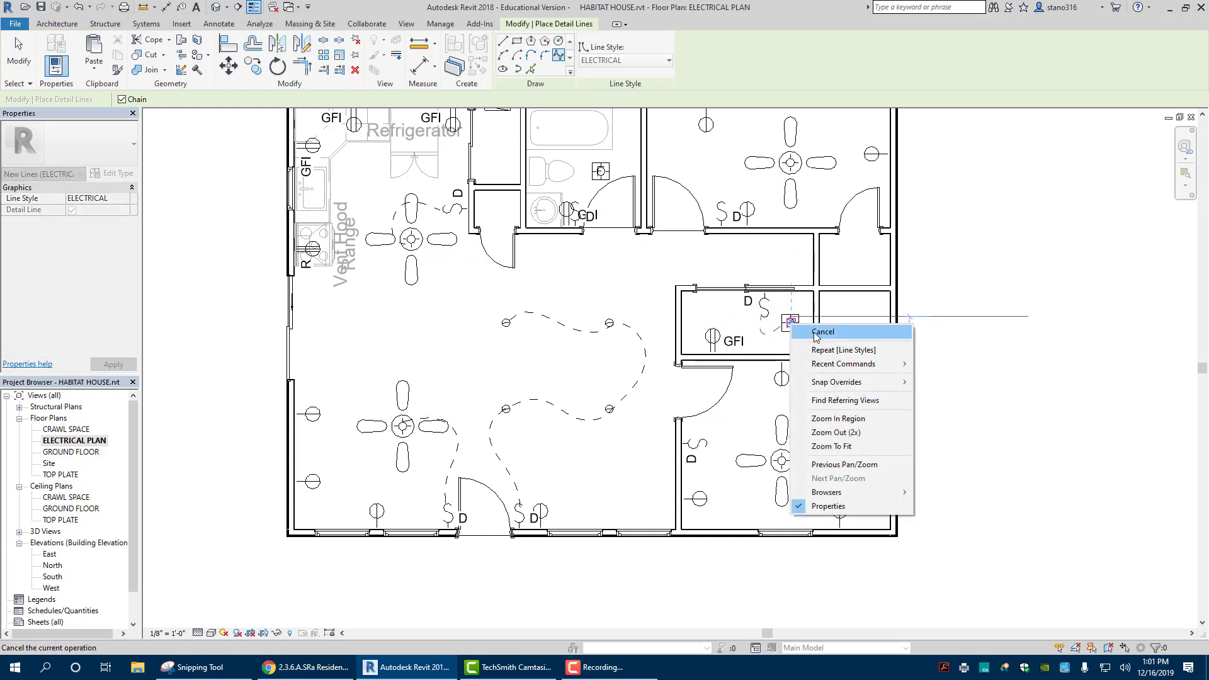
left_click(822, 331)
Draw an ELECTRICAL spline from the front bedroom switch to its ceiling fan and finish the detail lines.
left_click(703, 441)
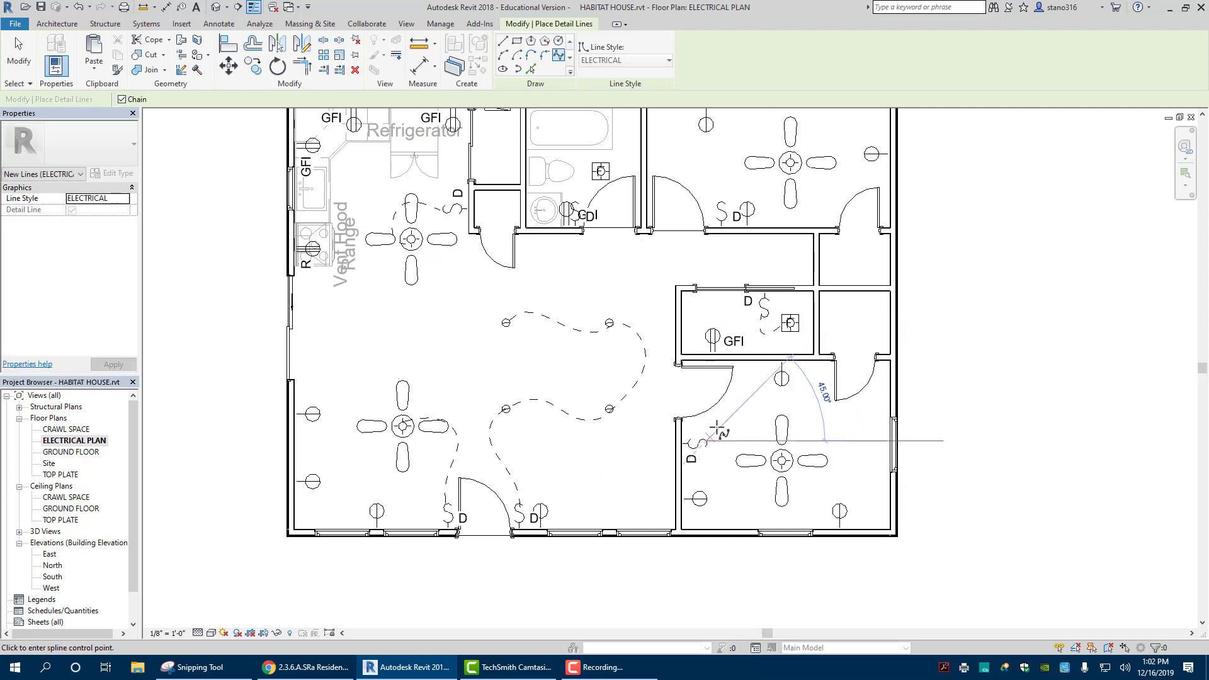
left_click(768, 405)
right_click(786, 461)
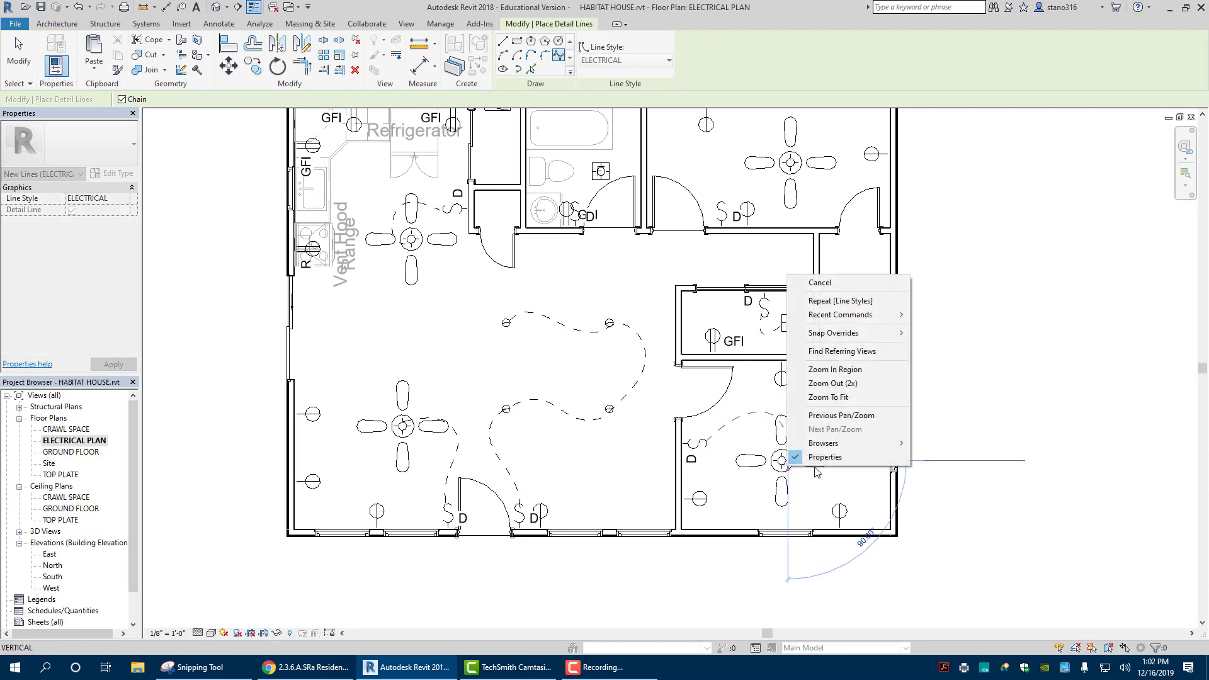
left_click(821, 283)
left_click(439, 210)
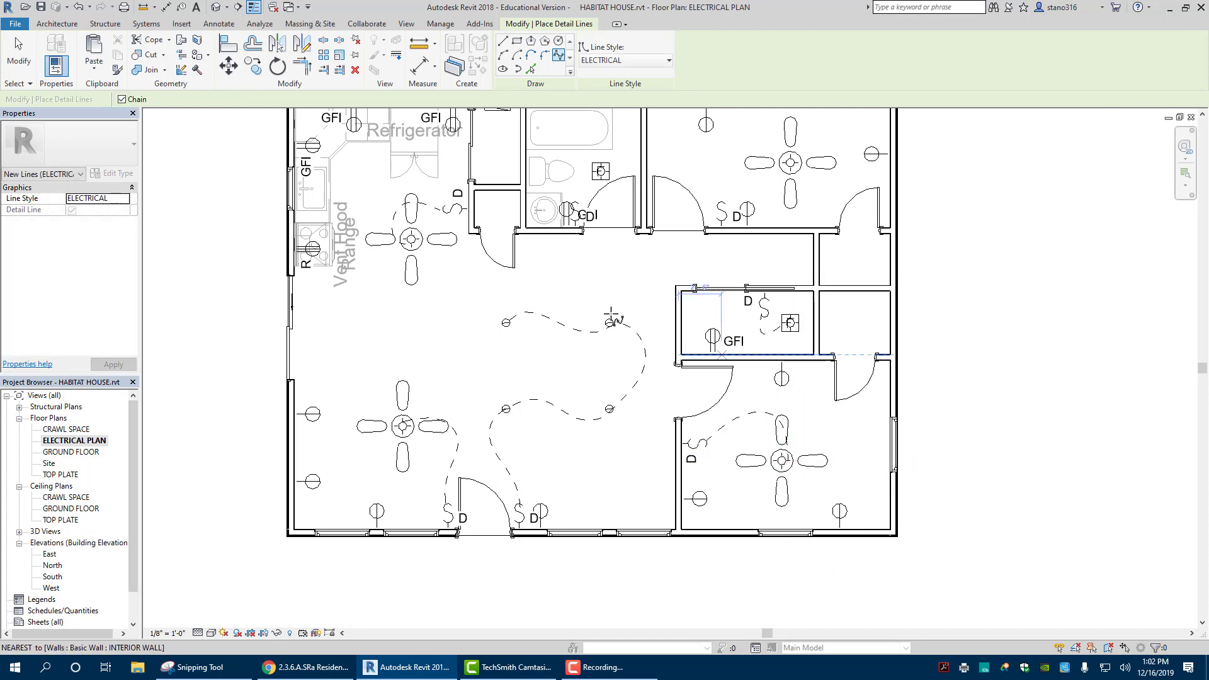
scroll(571, 276, "down", 2)
key("Escape")
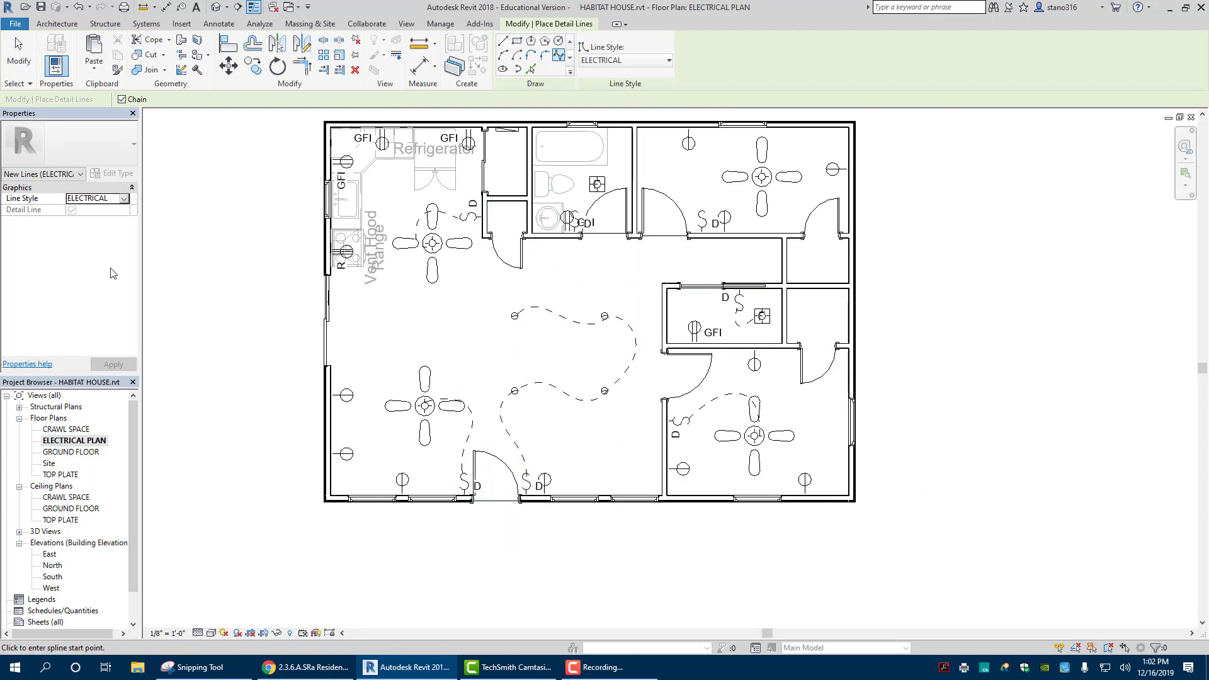
right_click(270, 271)
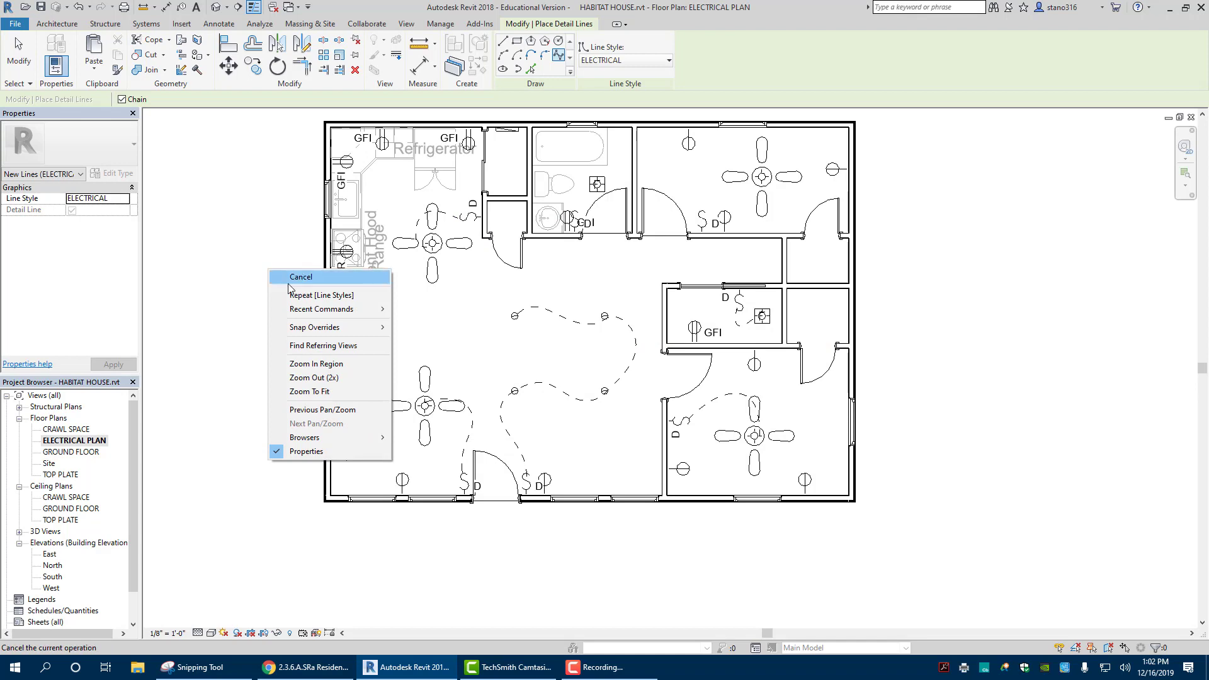
left_click(298, 276)
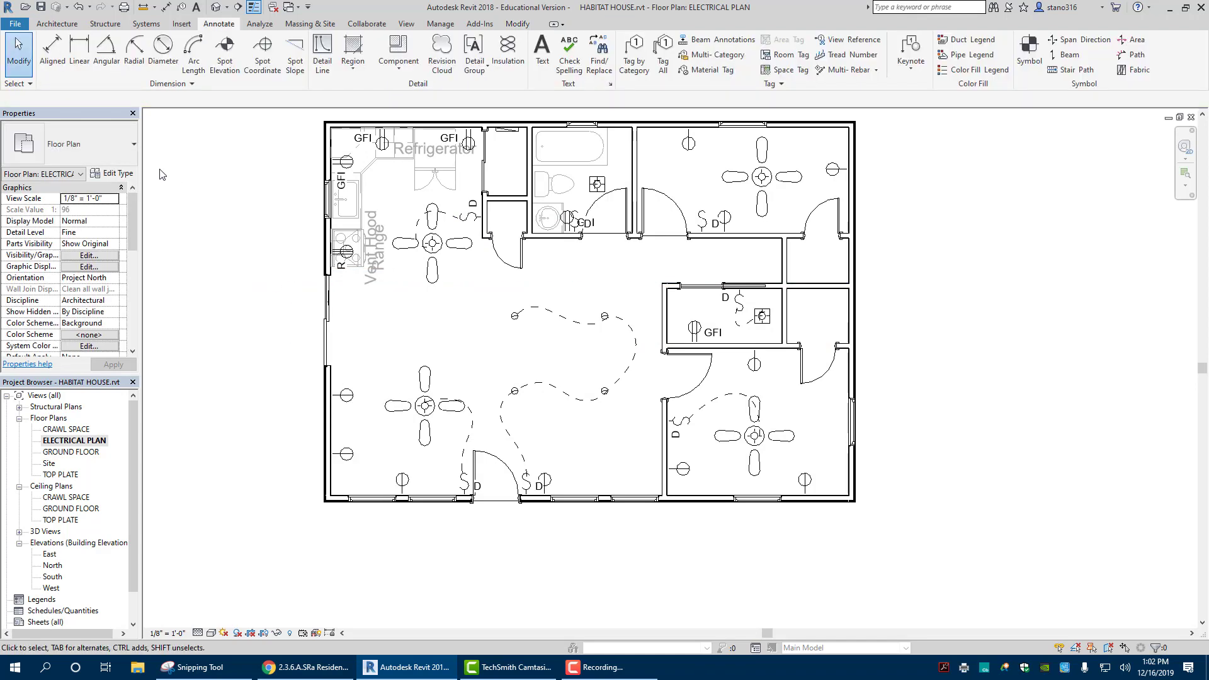
Place a SWITCH 3 WAY detail component in the open area along the wall just outside the bathroom.
left_click(399, 49)
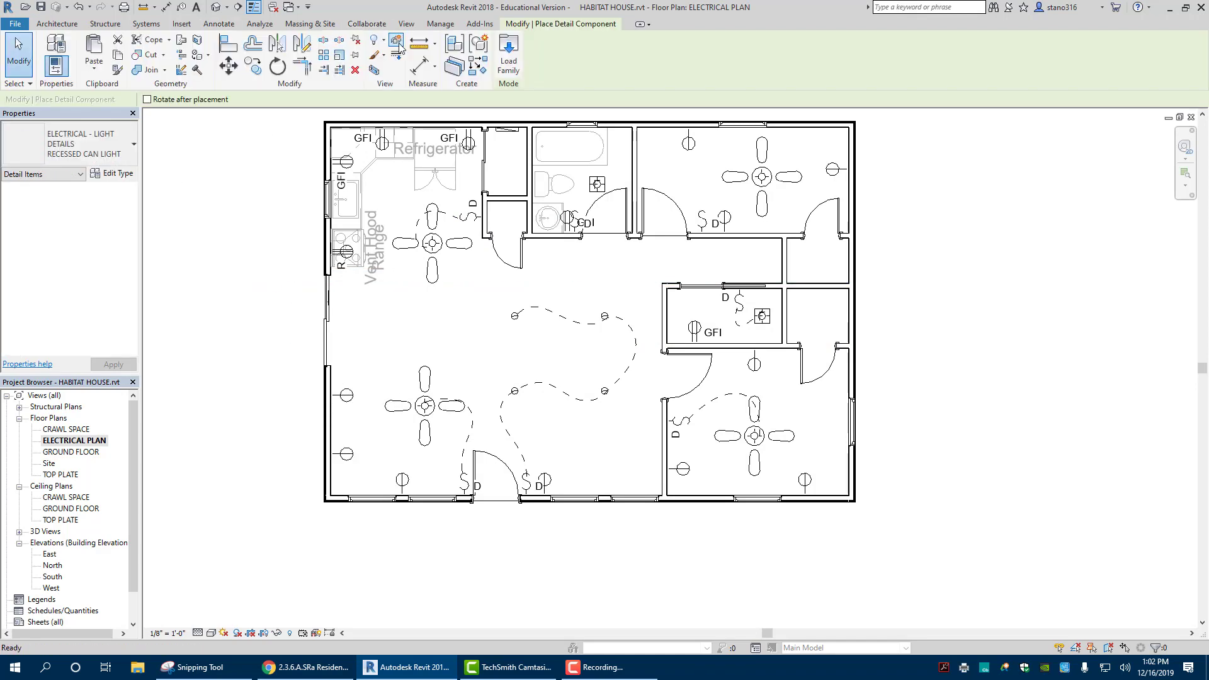
left_click(131, 146)
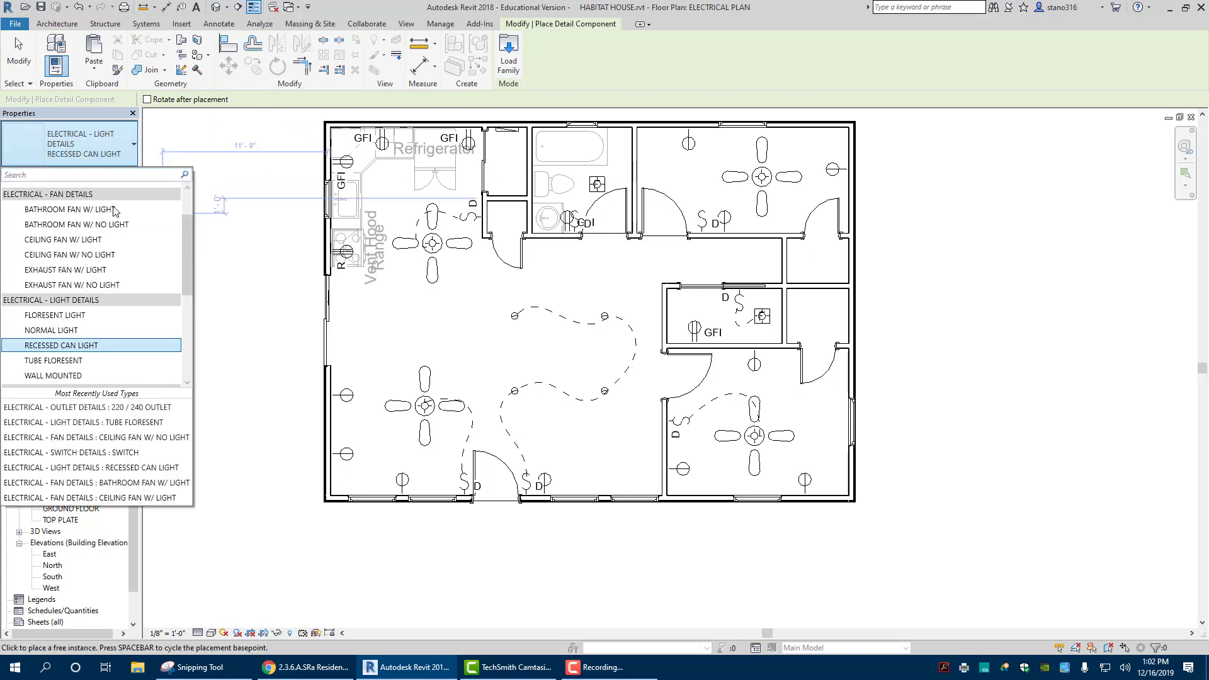
scroll(76, 246, "up", 1)
scroll(73, 245, "down", 4)
scroll(73, 245, "down", 1)
scroll(73, 245, "down", 1)
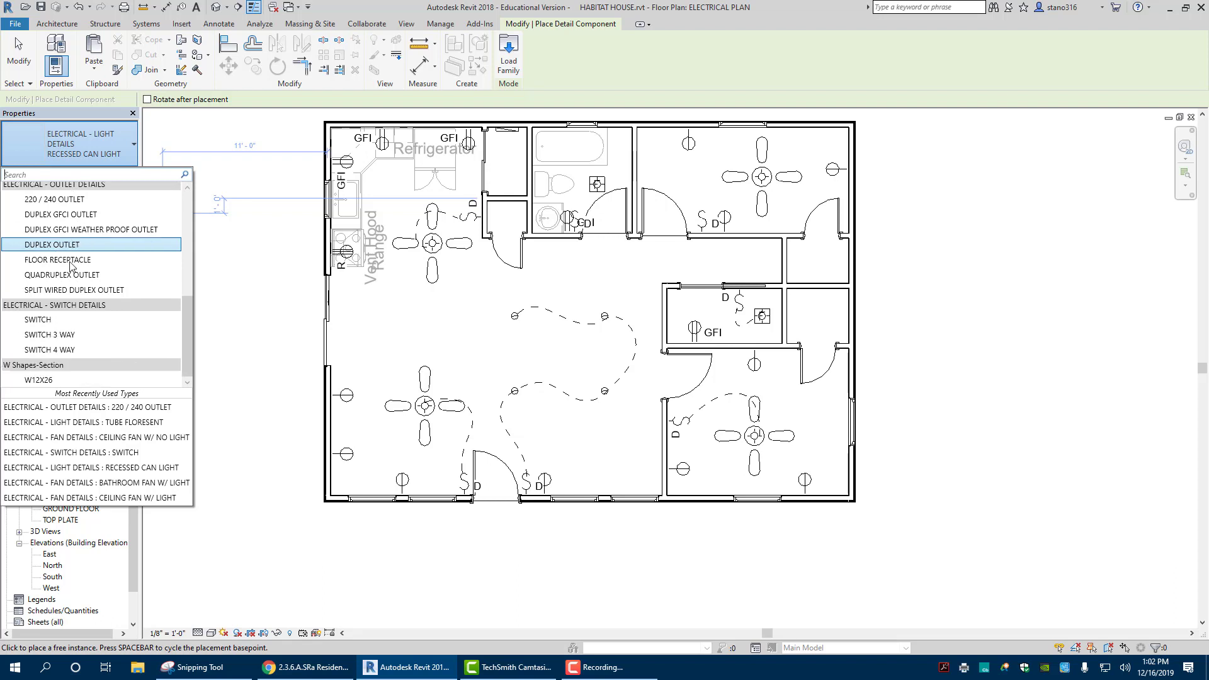
left_click(71, 342)
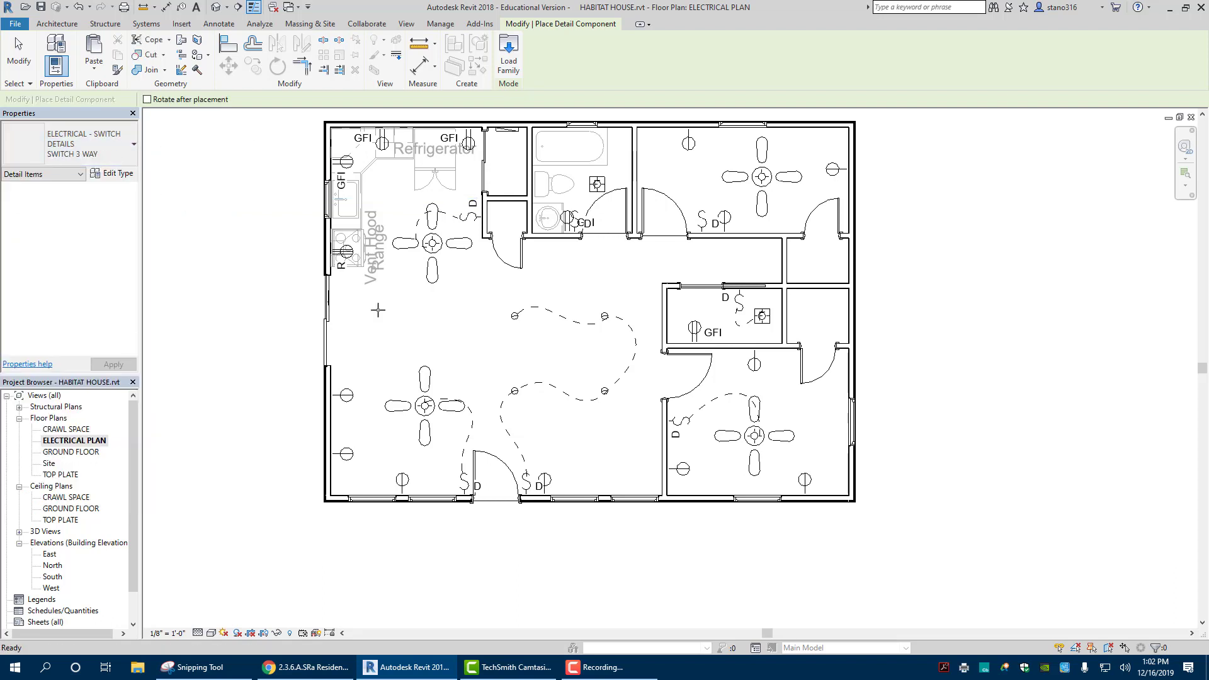
left_click(557, 247)
right_click(603, 428)
left_click(630, 436)
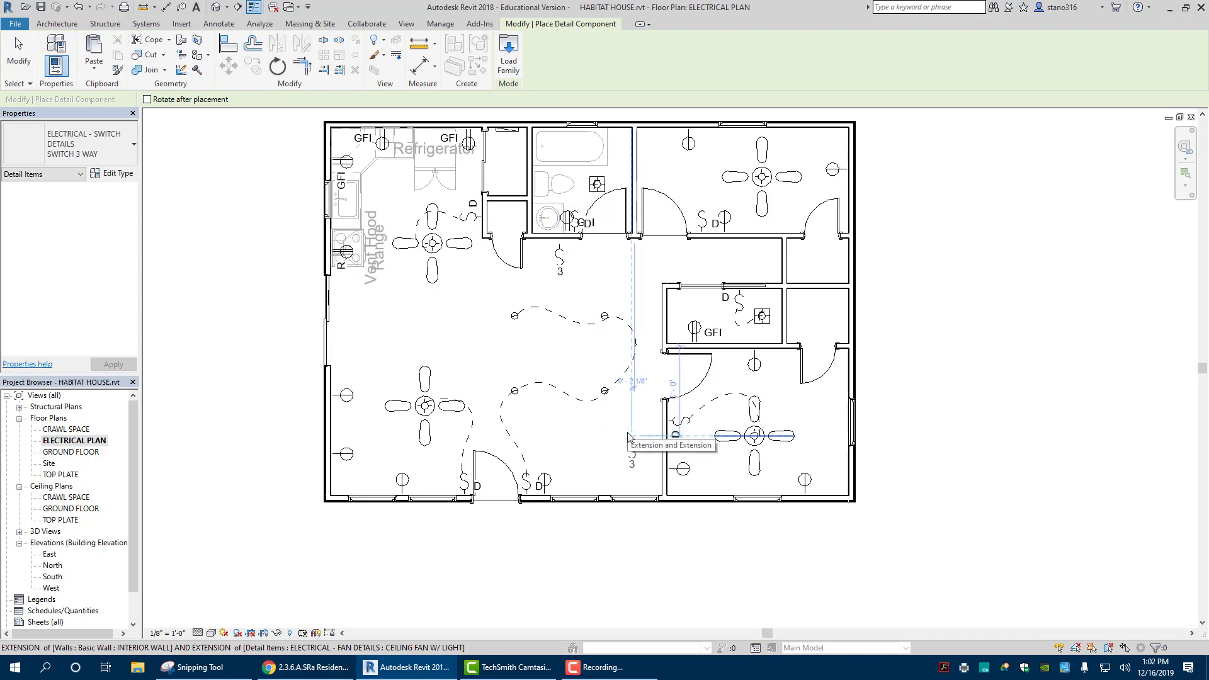
Replace the dimmer switch beside the front door, next to the outlet, with a SWITCH 3 WAY detail component.
key("Escape")
left_click(527, 482)
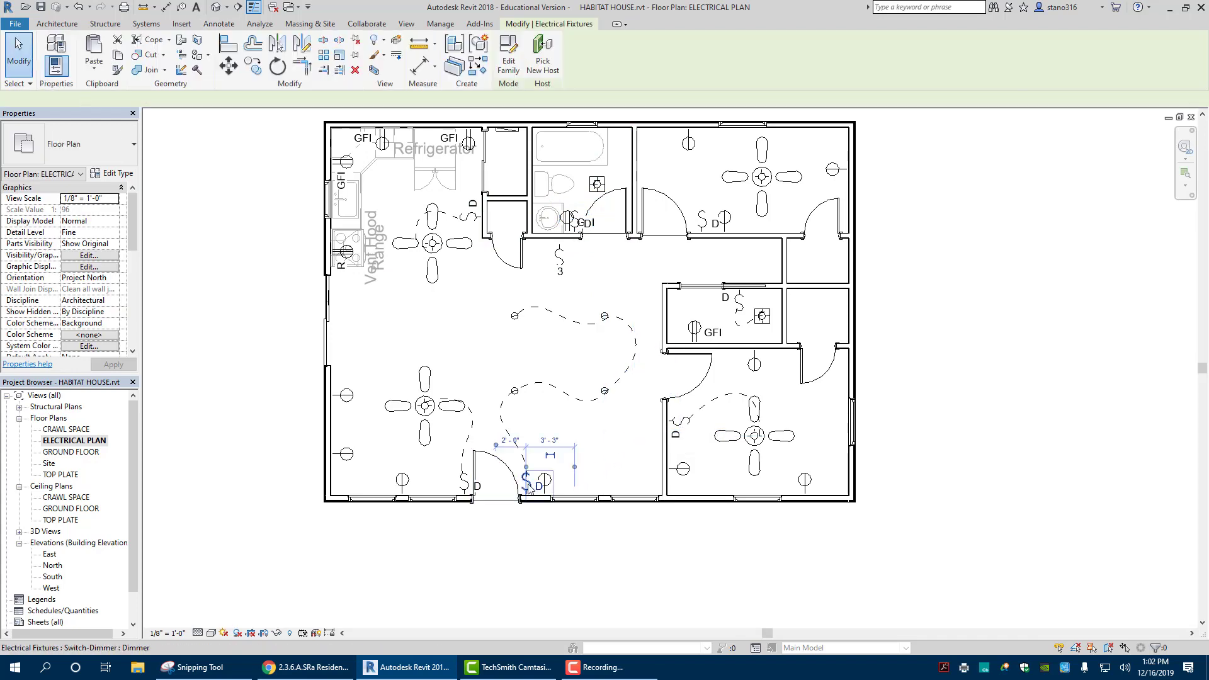
key("Delete")
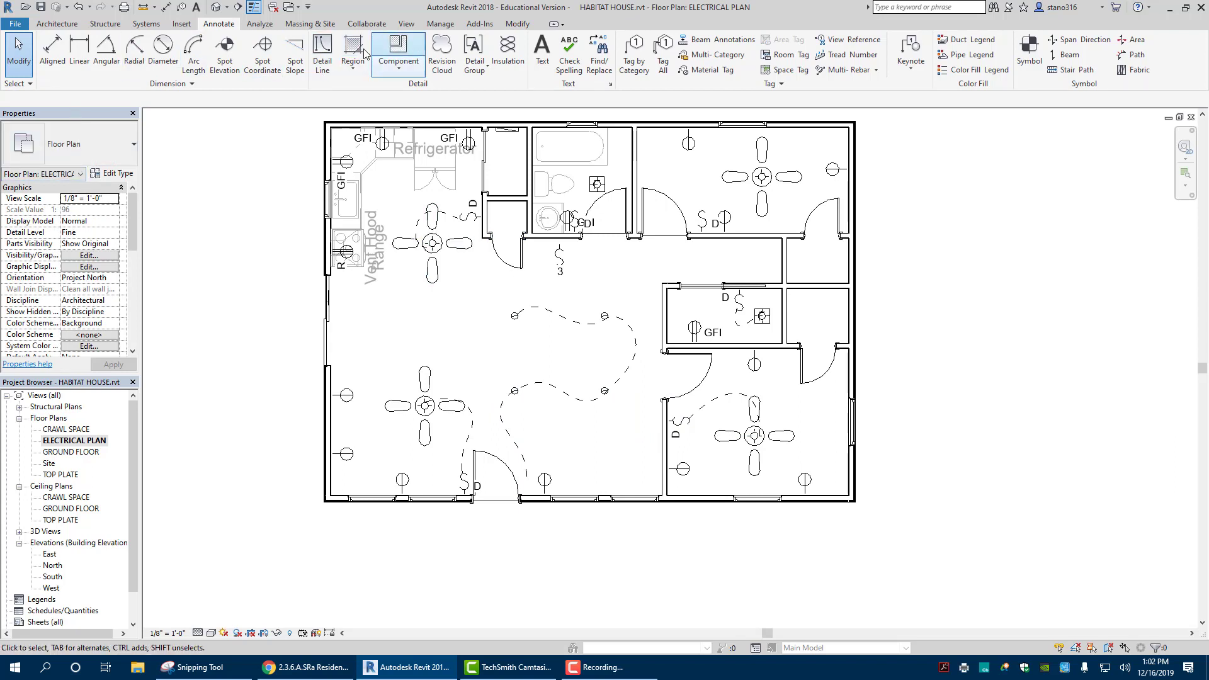
left_click(394, 49)
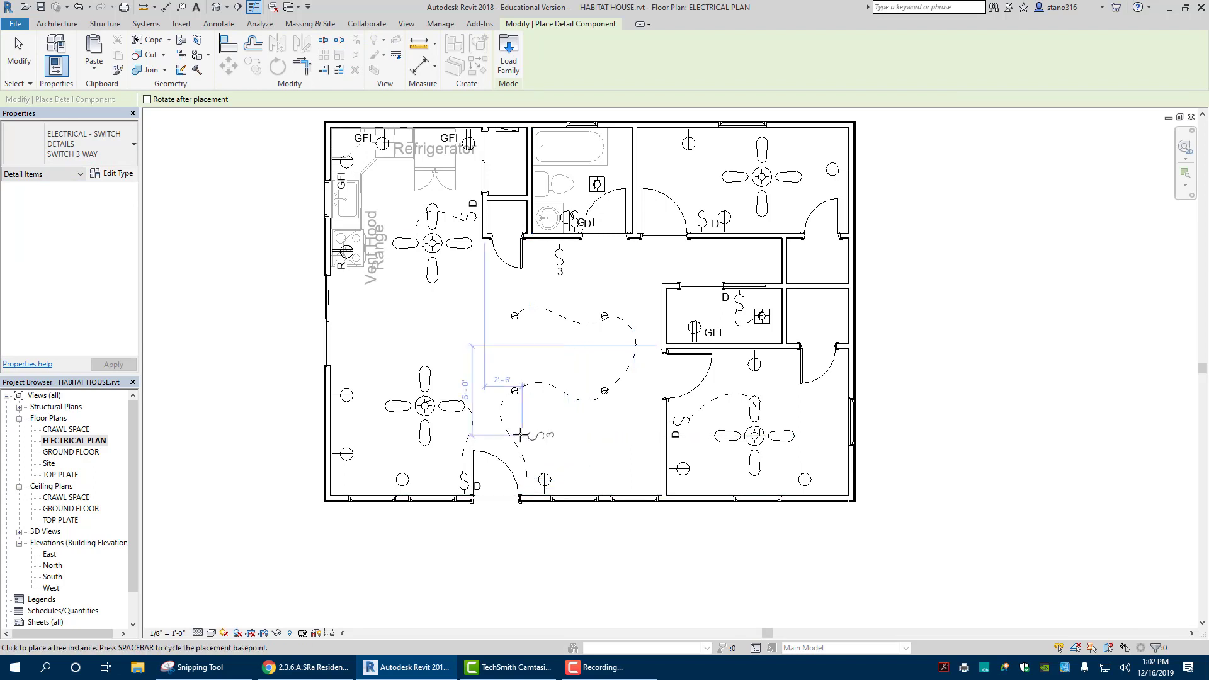
left_click(532, 488)
right_click(594, 425)
key("Escape")
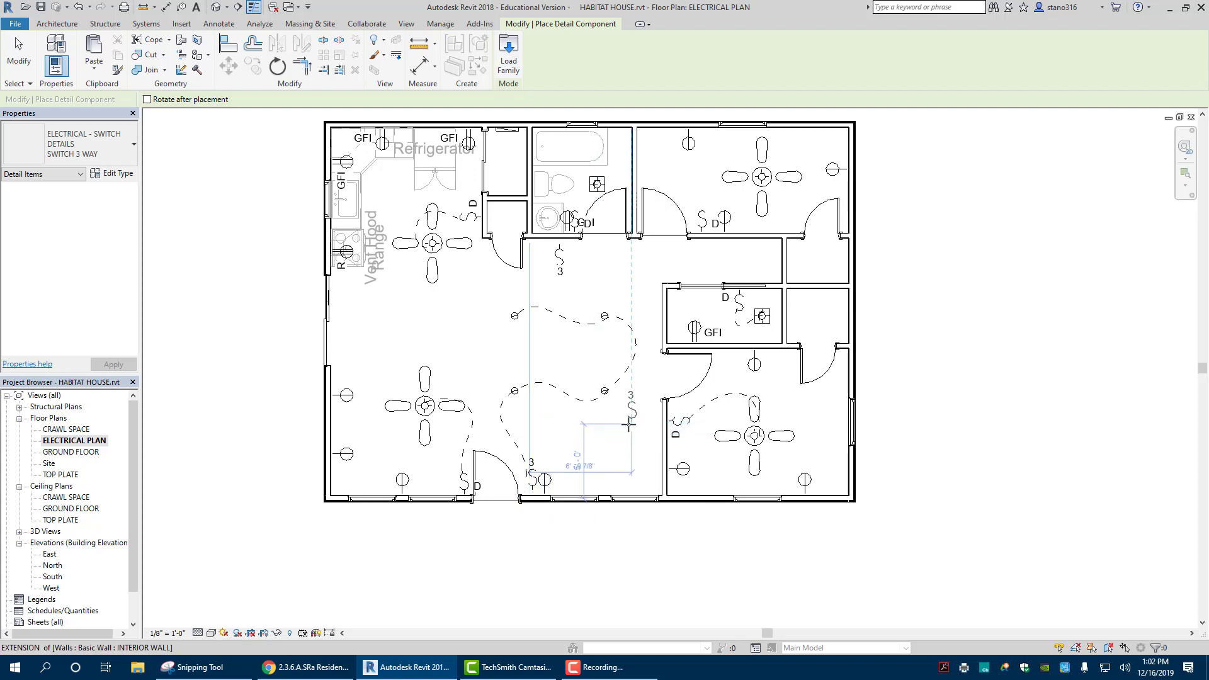
right_click(629, 427)
left_click(648, 432)
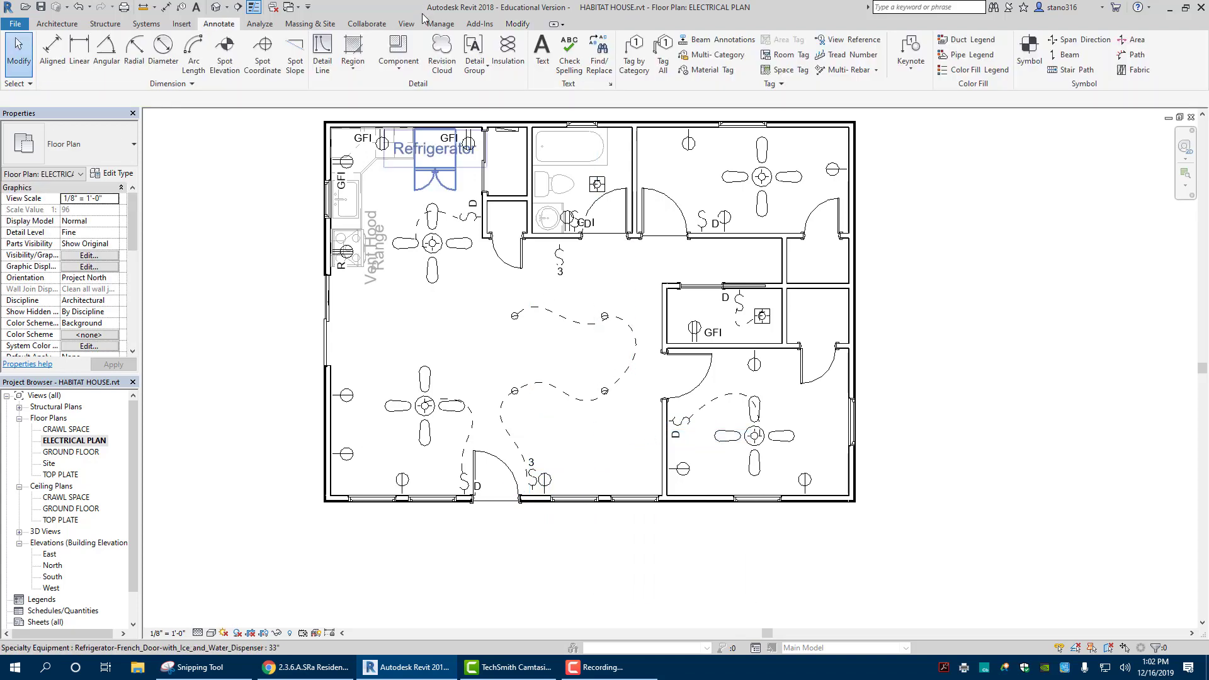
Draw ELECTRICAL detail lines connecting the nearest recessed can light to the three-way switch outside the bathroom.
left_click(322, 55)
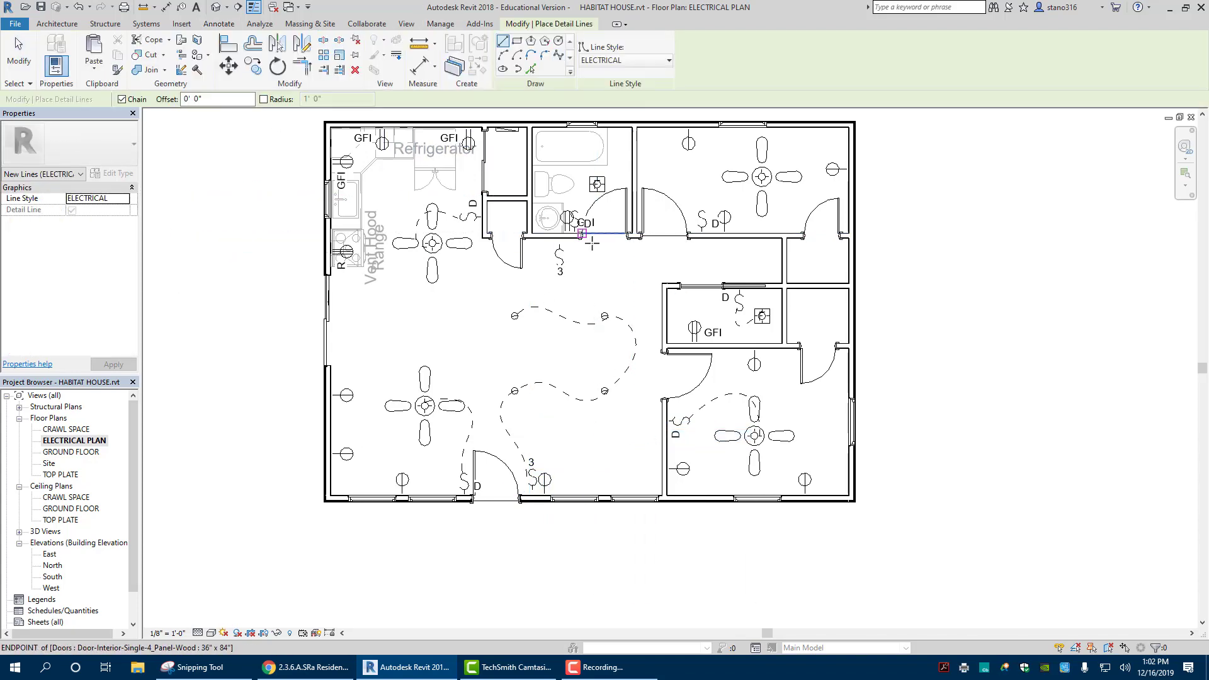
left_click(536, 260)
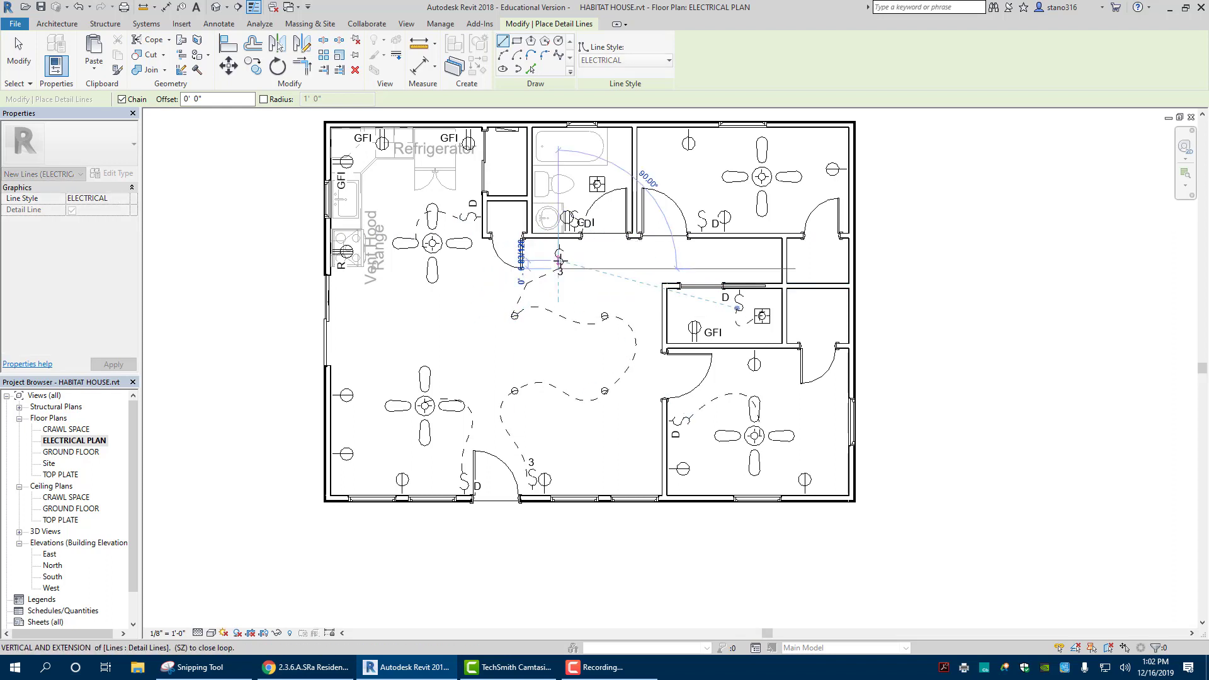
right_click(560, 260)
left_click(595, 267)
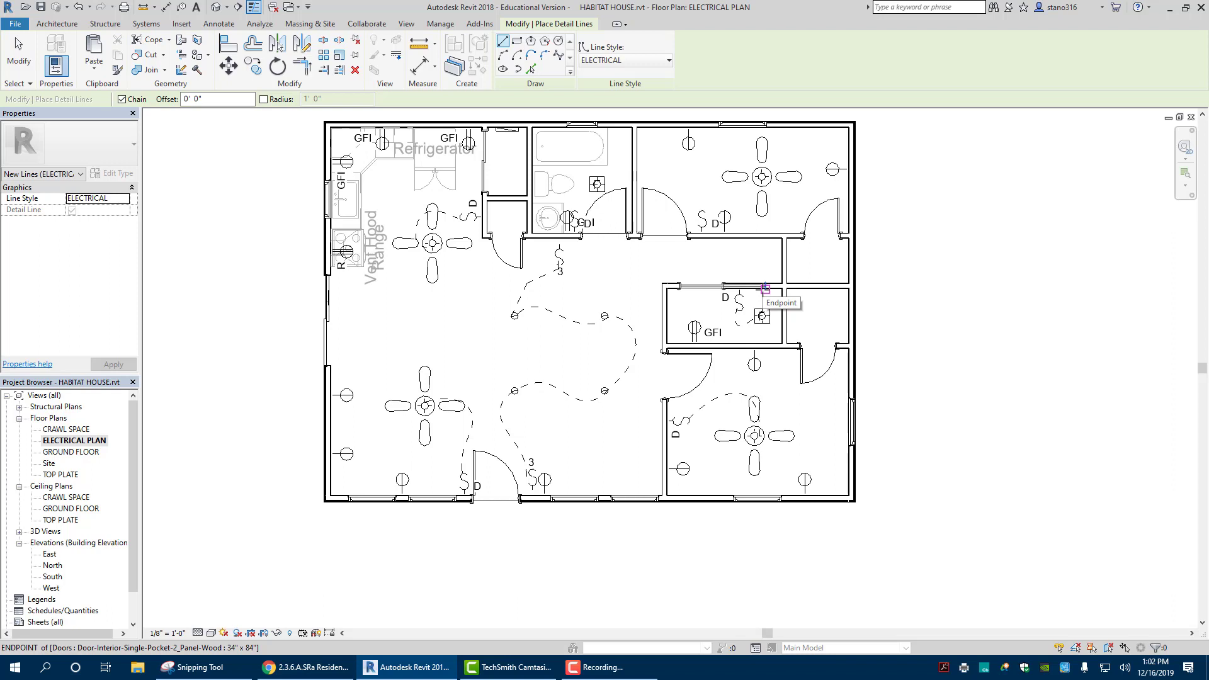
middle_click_drag(899, 305, 858, 328)
right_click(858, 328)
left_click(894, 339)
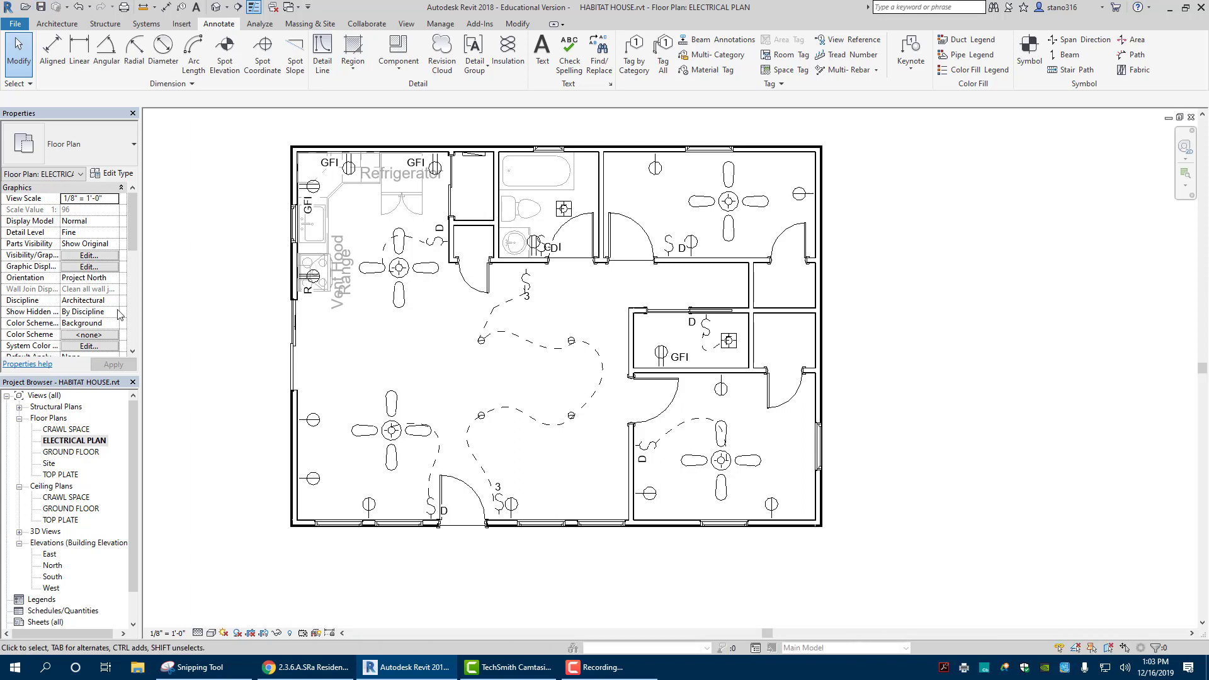
Create a new sheet with a title block and set its sheet number to ELECTRICAL PLAN.
scroll(69, 571, "down", 1)
left_click(24, 602)
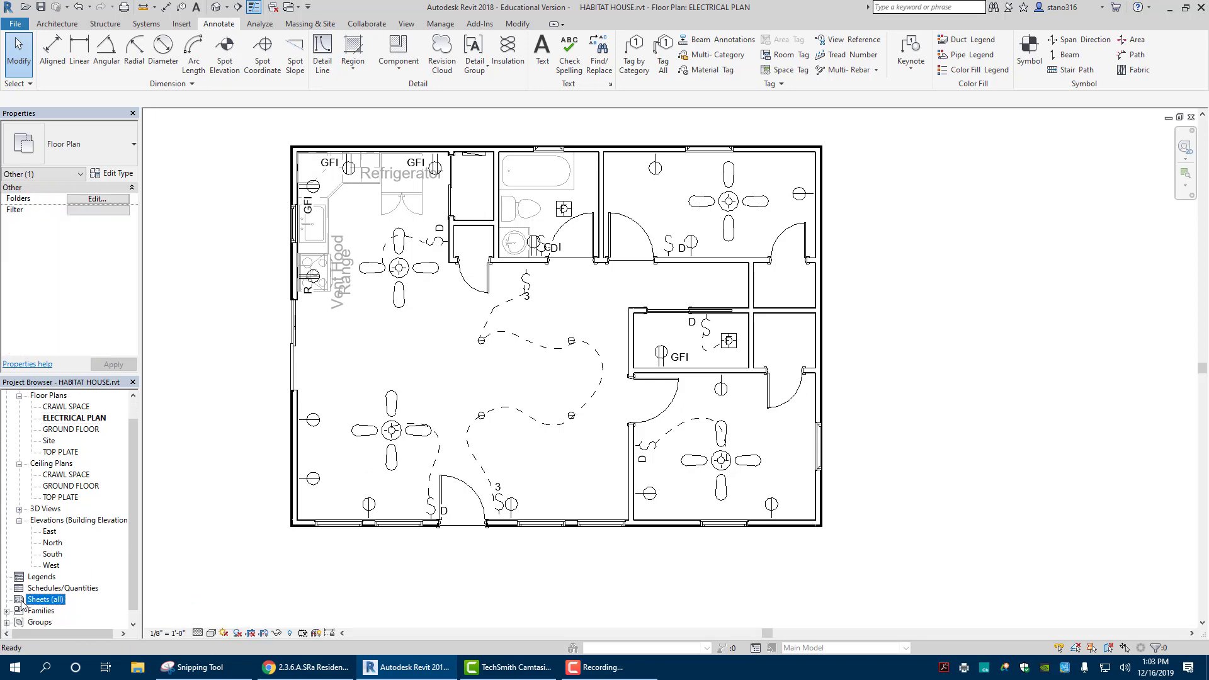
right_click(23, 603)
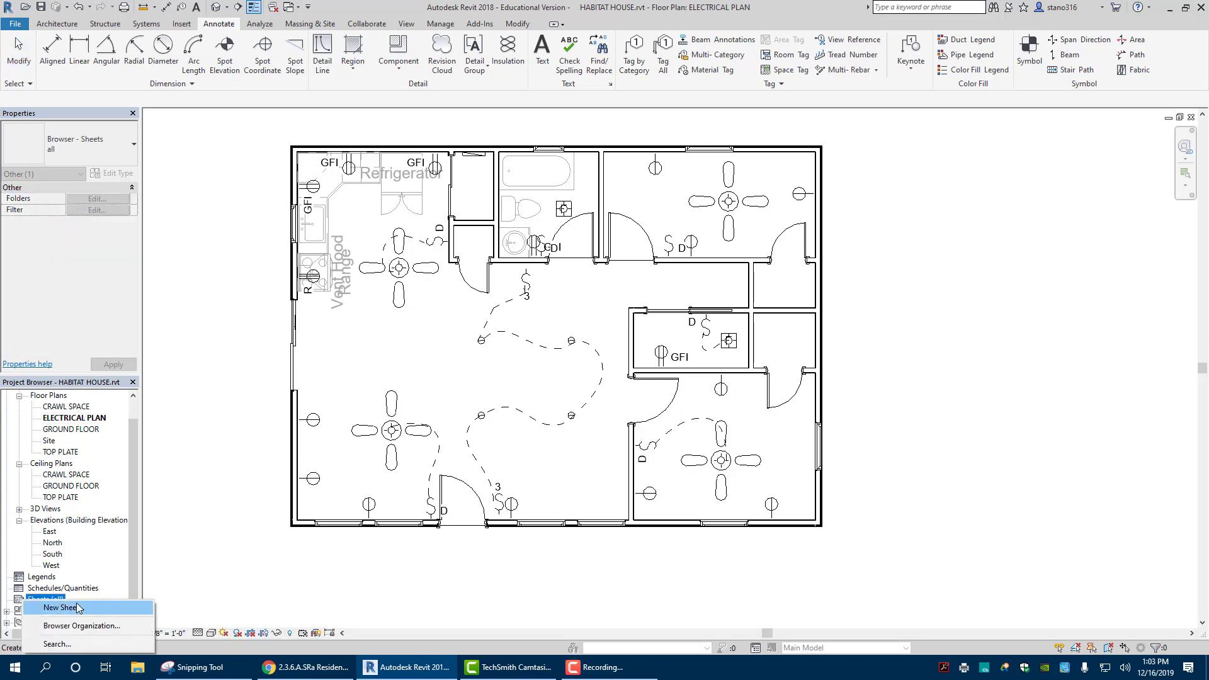
left_click(50, 607)
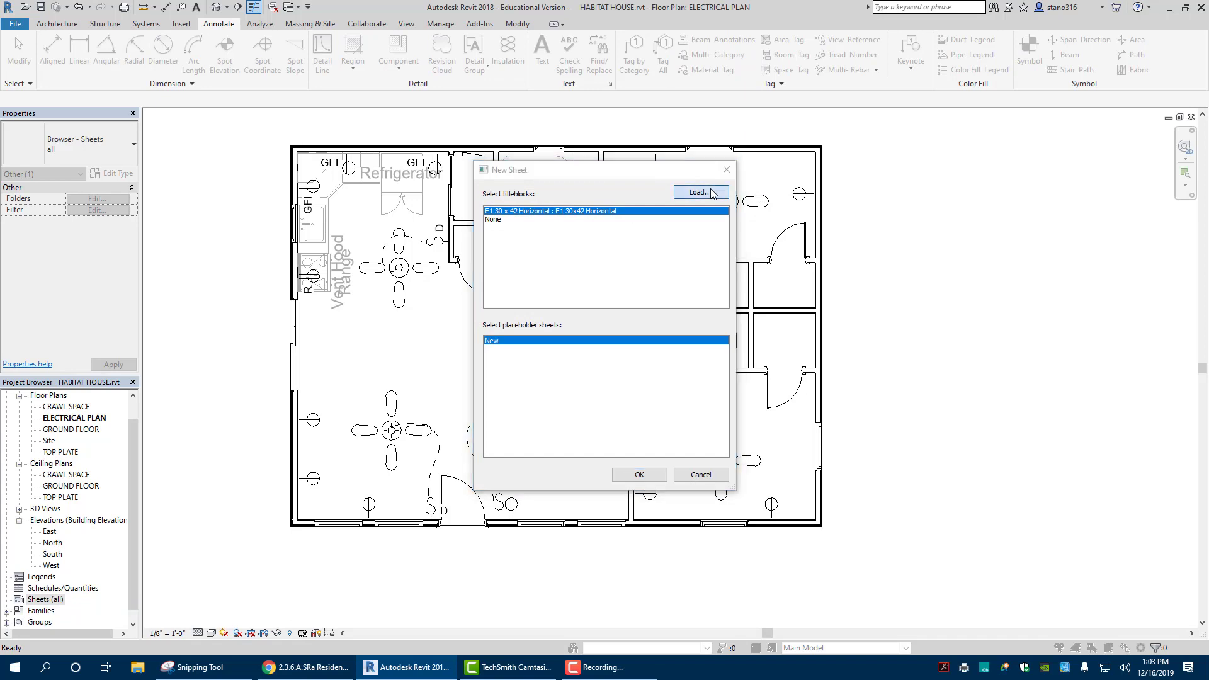
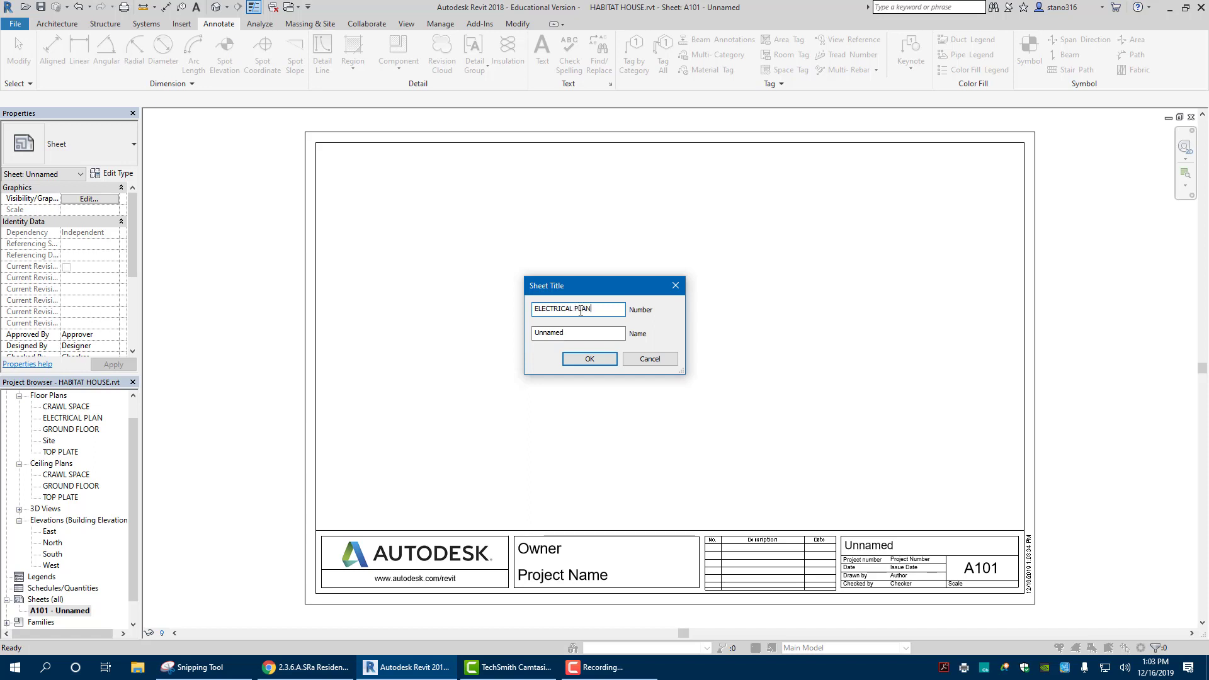
left_click(592, 364)
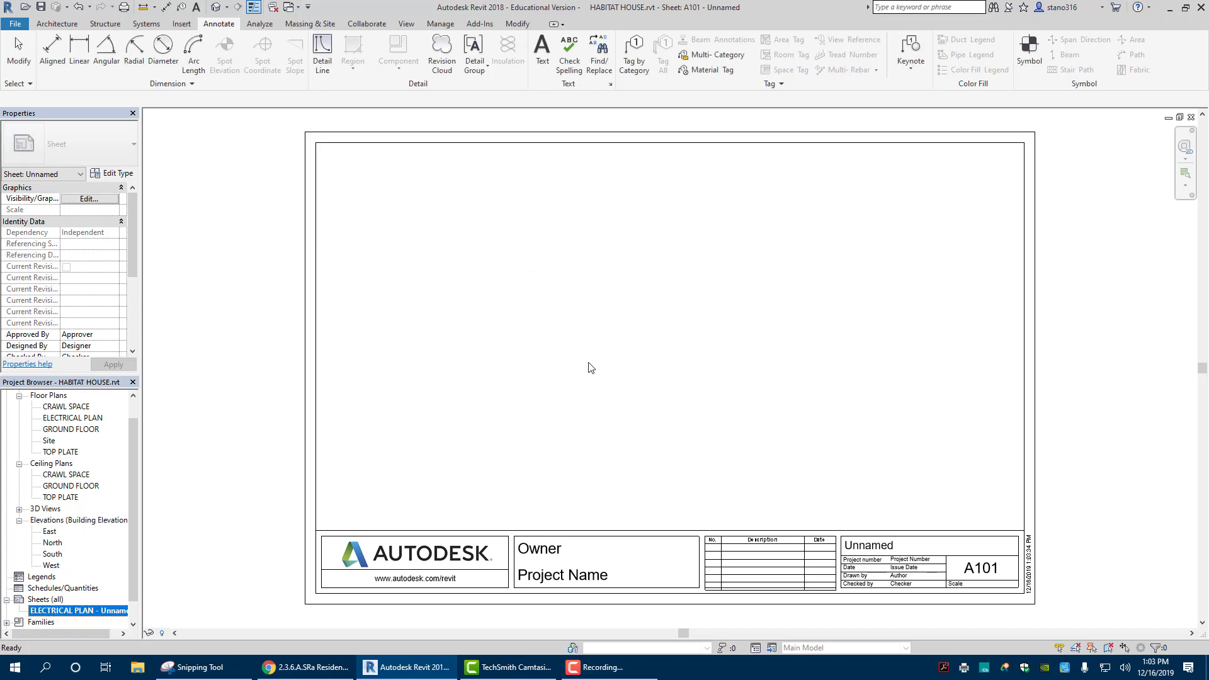
Place the uncropped ELECTRICAL PLAN floor plan view on the new sheet.
left_click(63, 418)
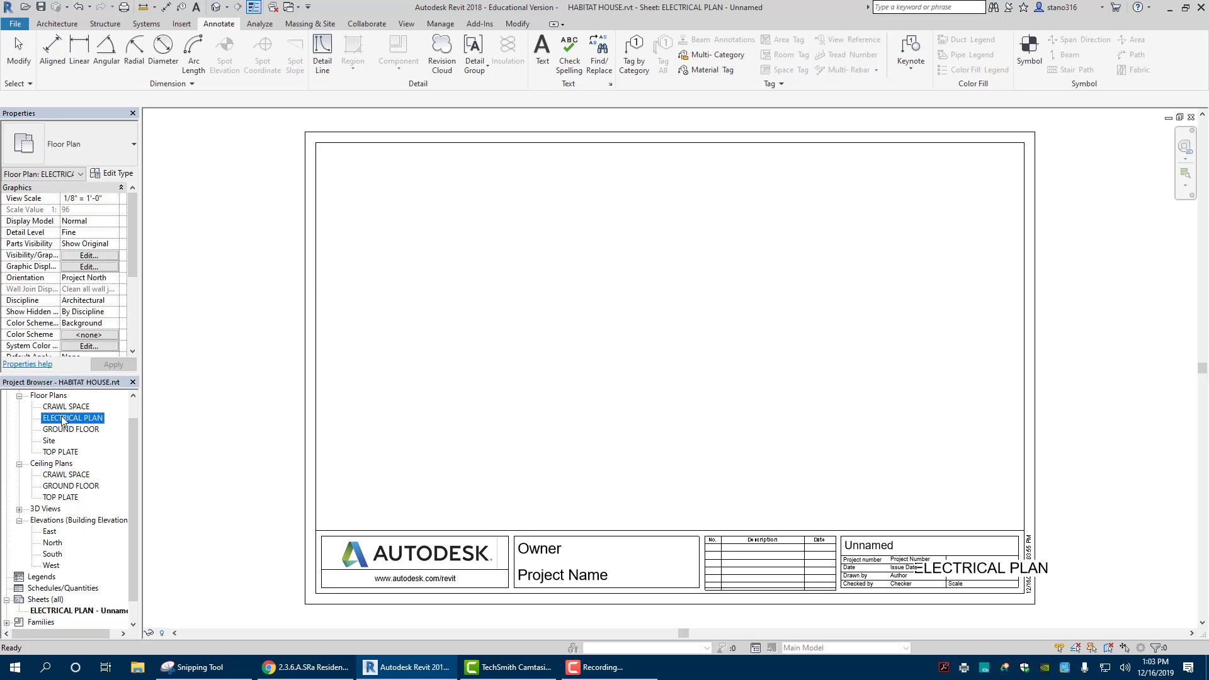
left_click_drag(63, 418, 787, 366)
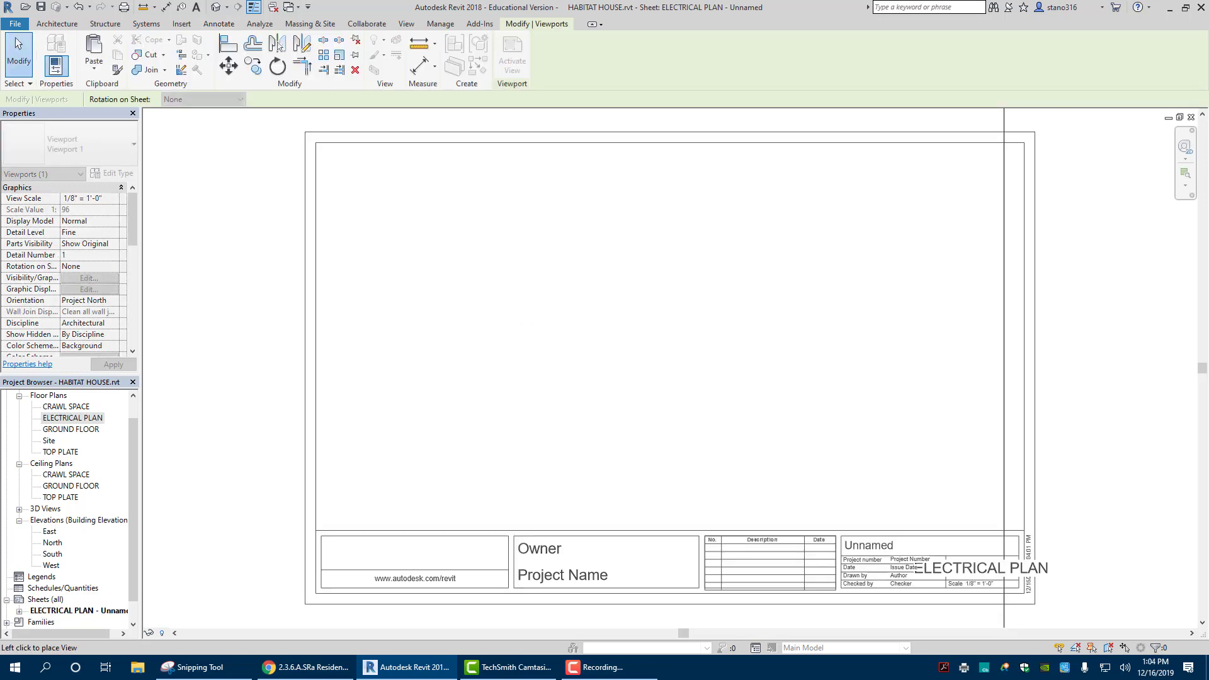
left_click(535, 316)
scroll(510, 290, "up", 2)
scroll(543, 313, "down", 5)
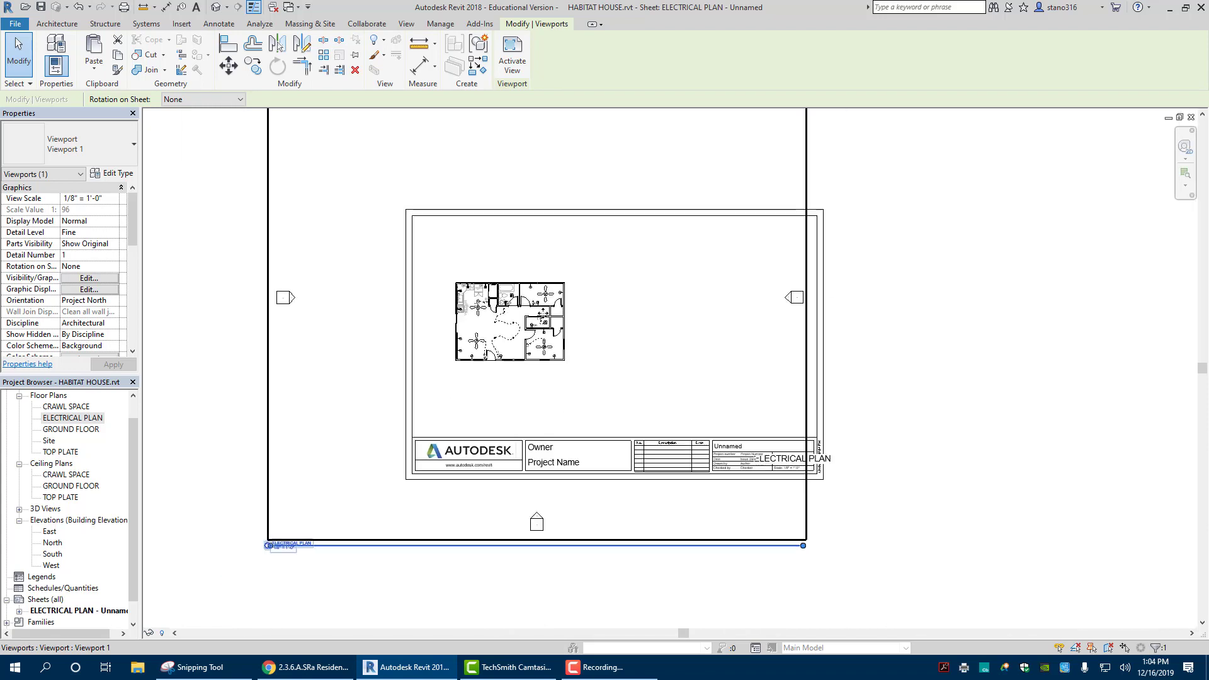
right_click(319, 275)
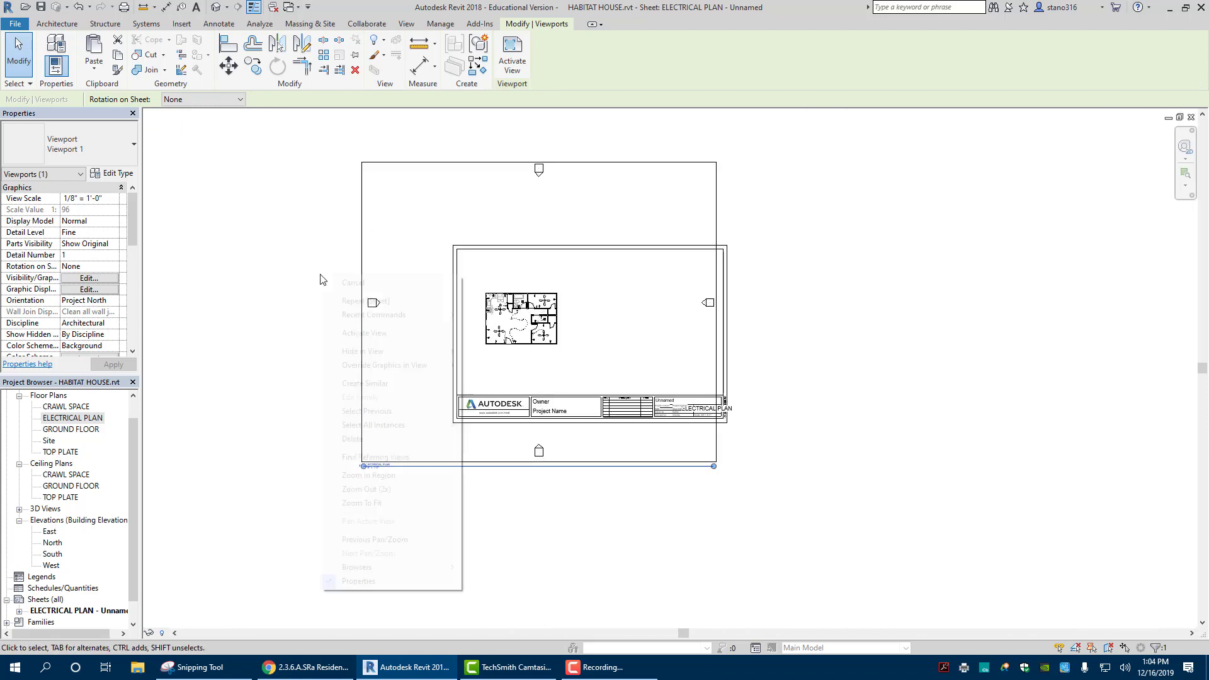
left_click(335, 281)
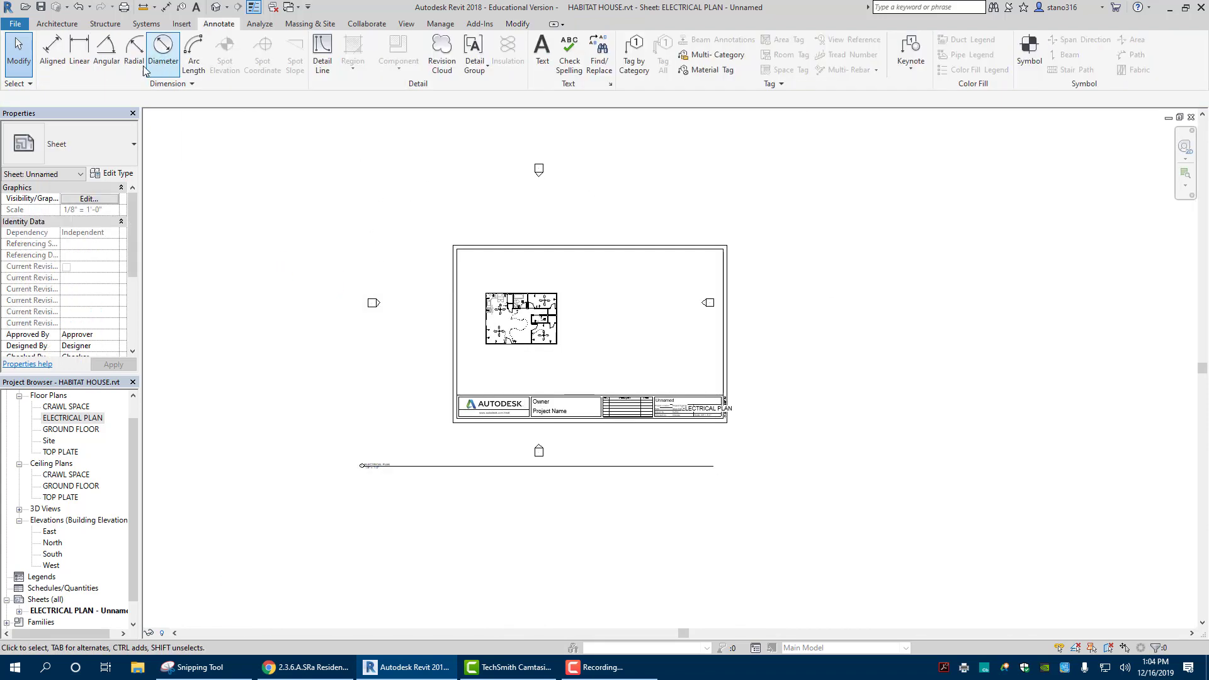
Delete the oversized ELECTRICAL PLAN viewport from the sheet.
right_click(293, 194)
key("Escape")
left_click(384, 255)
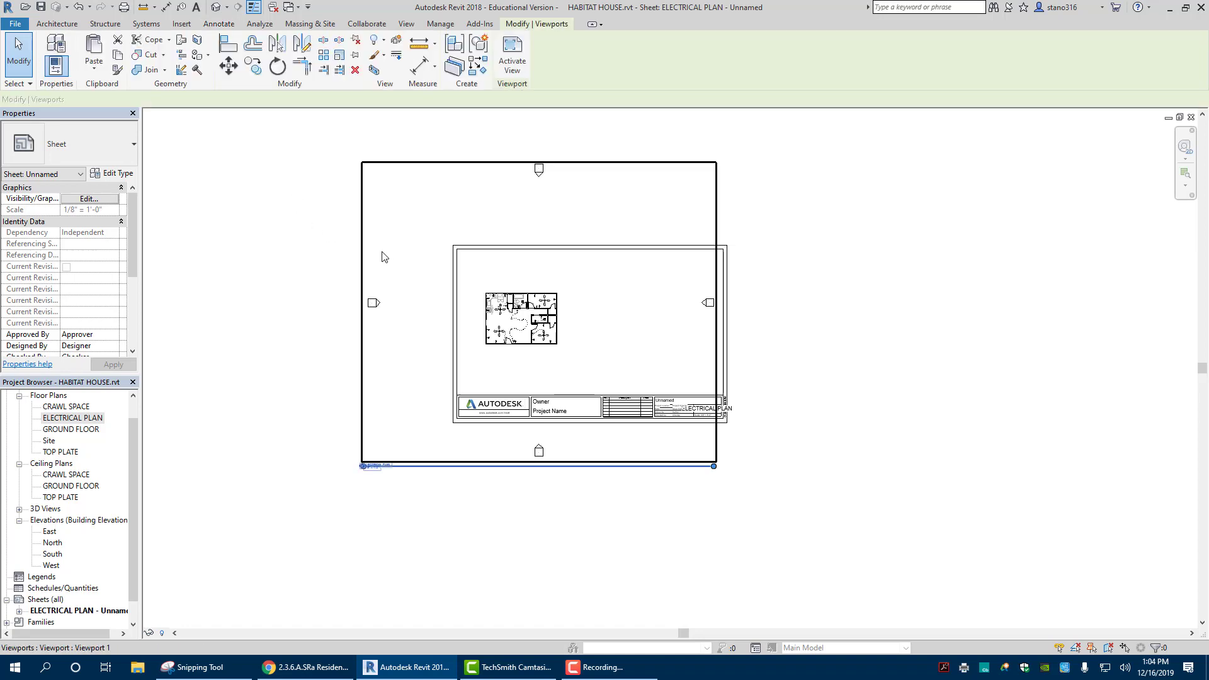
key("Delete")
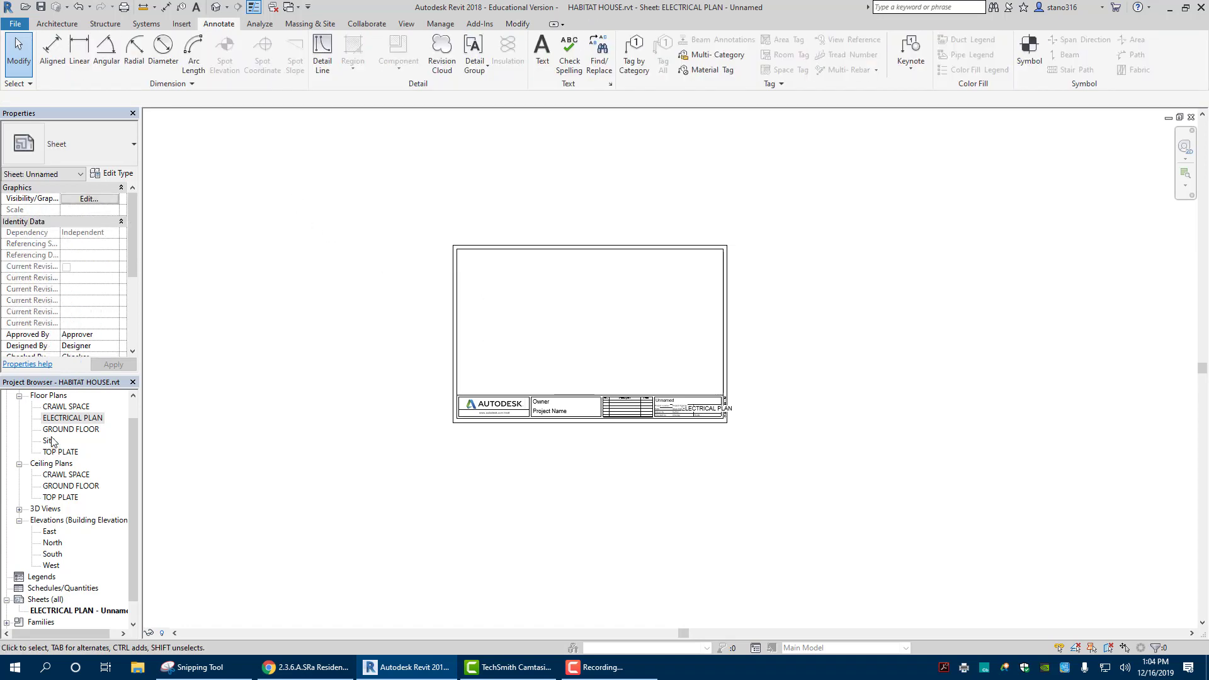
Open the ELECTRICAL PLAN floor plan view and show its crop region.
double_click(61, 418)
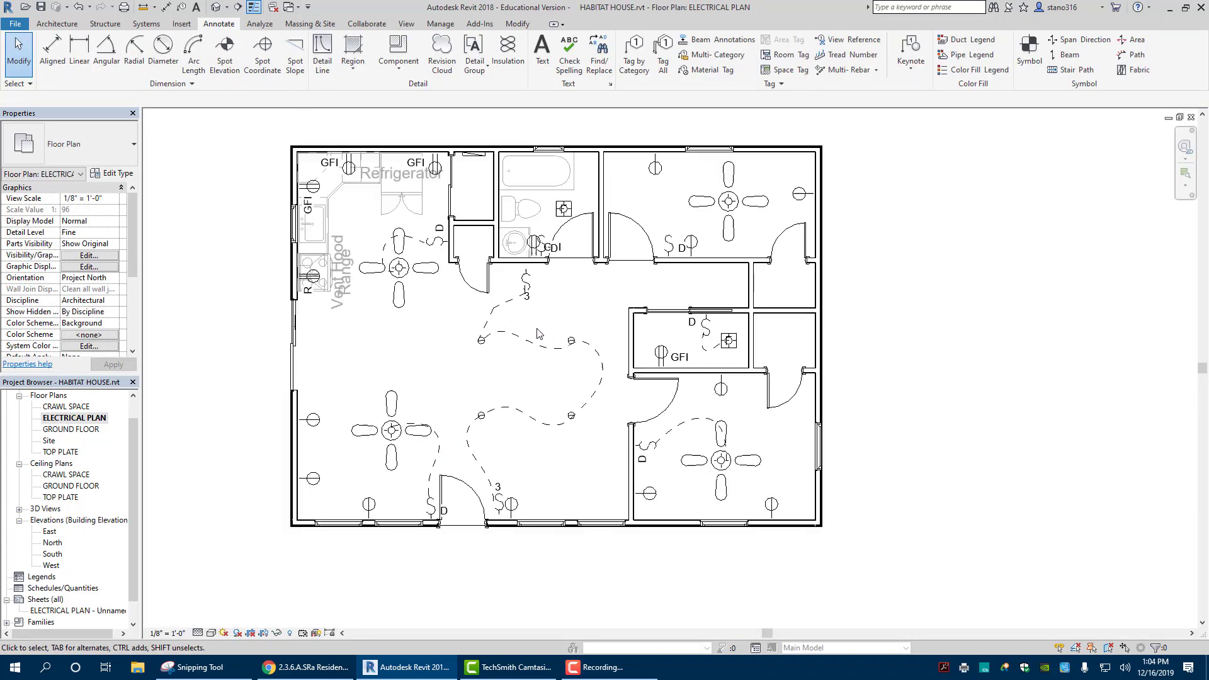
scroll(538, 333, "down", 2)
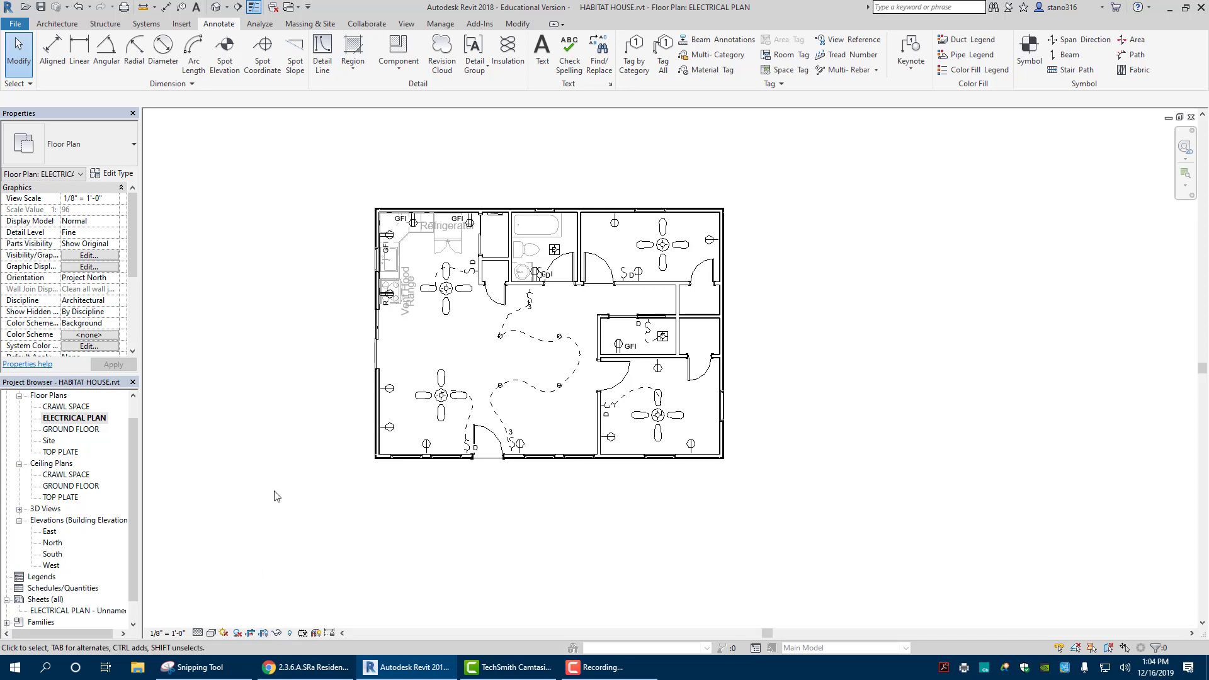
scroll(274, 490, "down", 3)
scroll(280, 522, "down", 2)
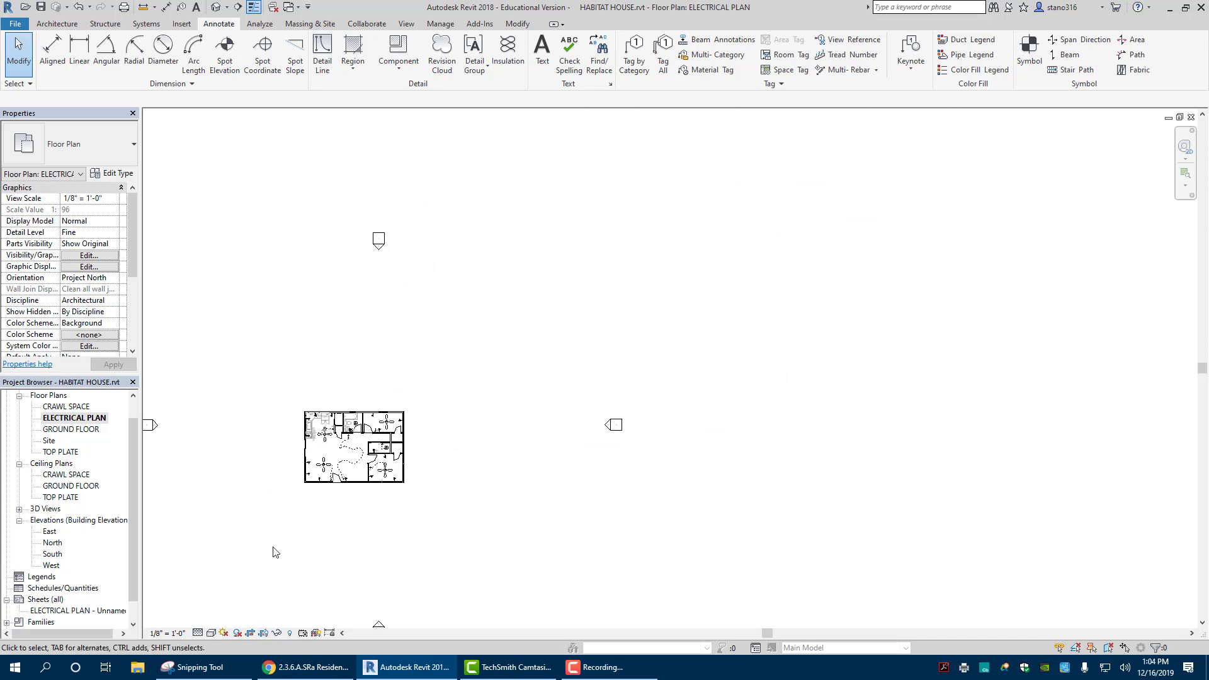
left_click(264, 634)
scroll(309, 321, "down", 1)
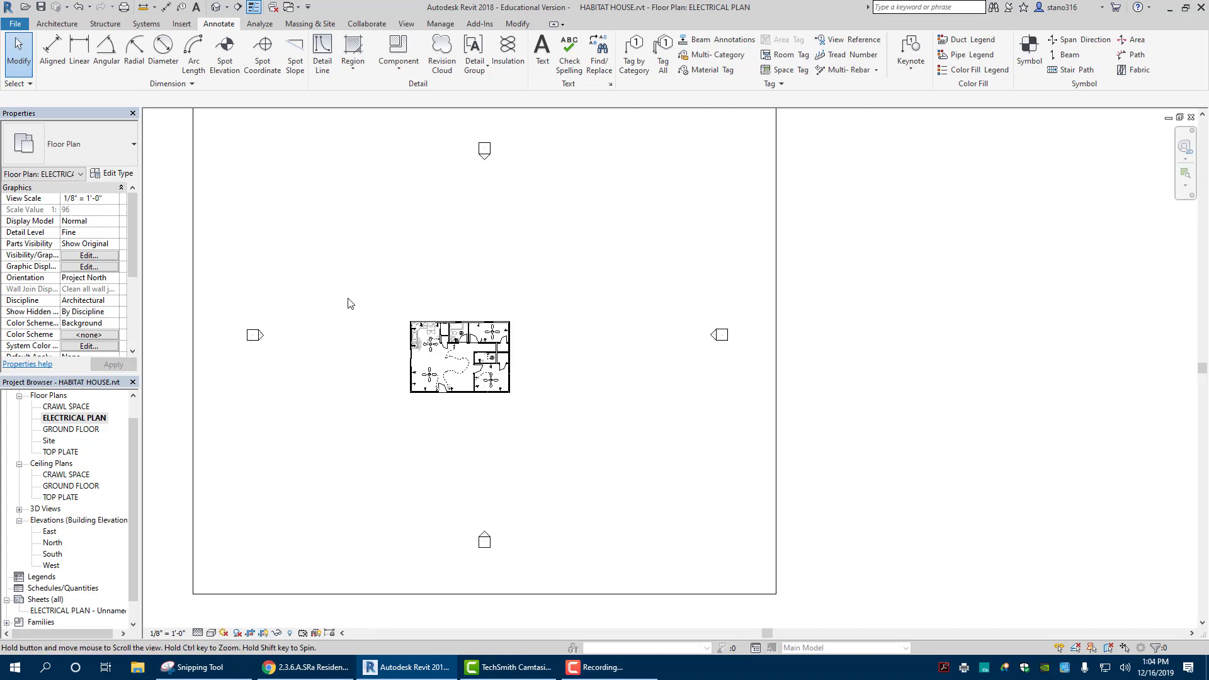
scroll(346, 208, "down", 2)
Shrink the crop region on all four sides to just outside the house's exterior walls, excluding the elevation markers, and hide its boundary.
left_click(405, 127)
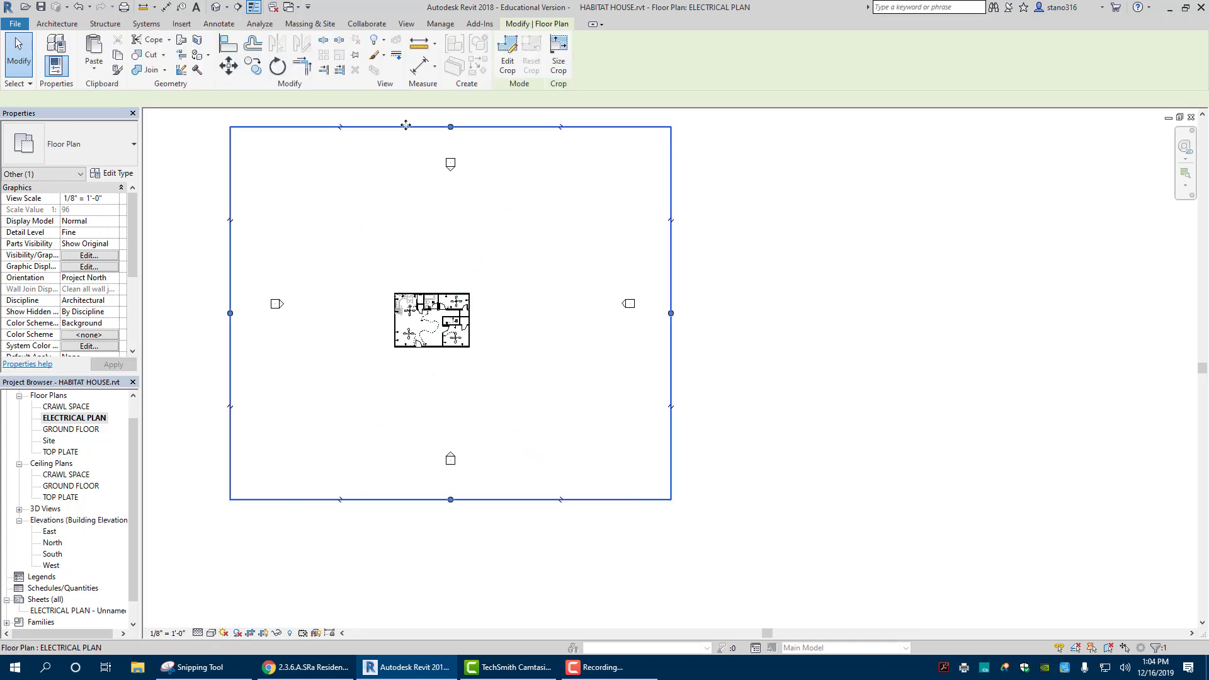
left_click_drag(451, 127, 436, 287)
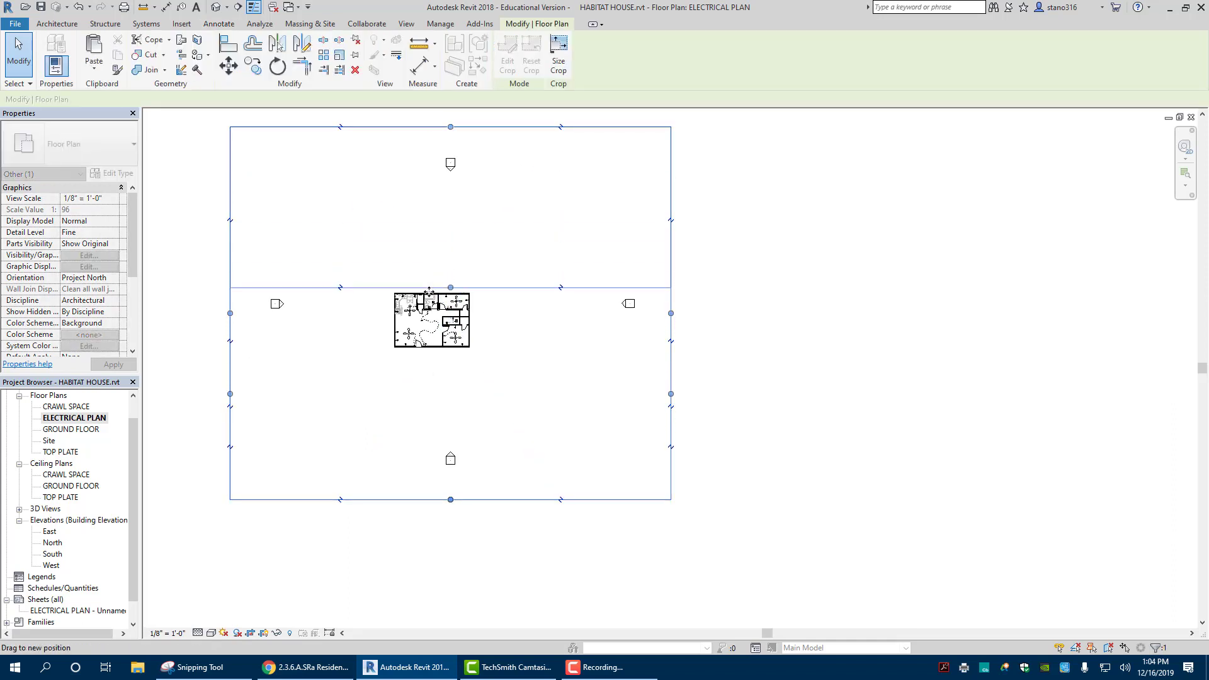
left_click_drag(229, 395, 415, 382)
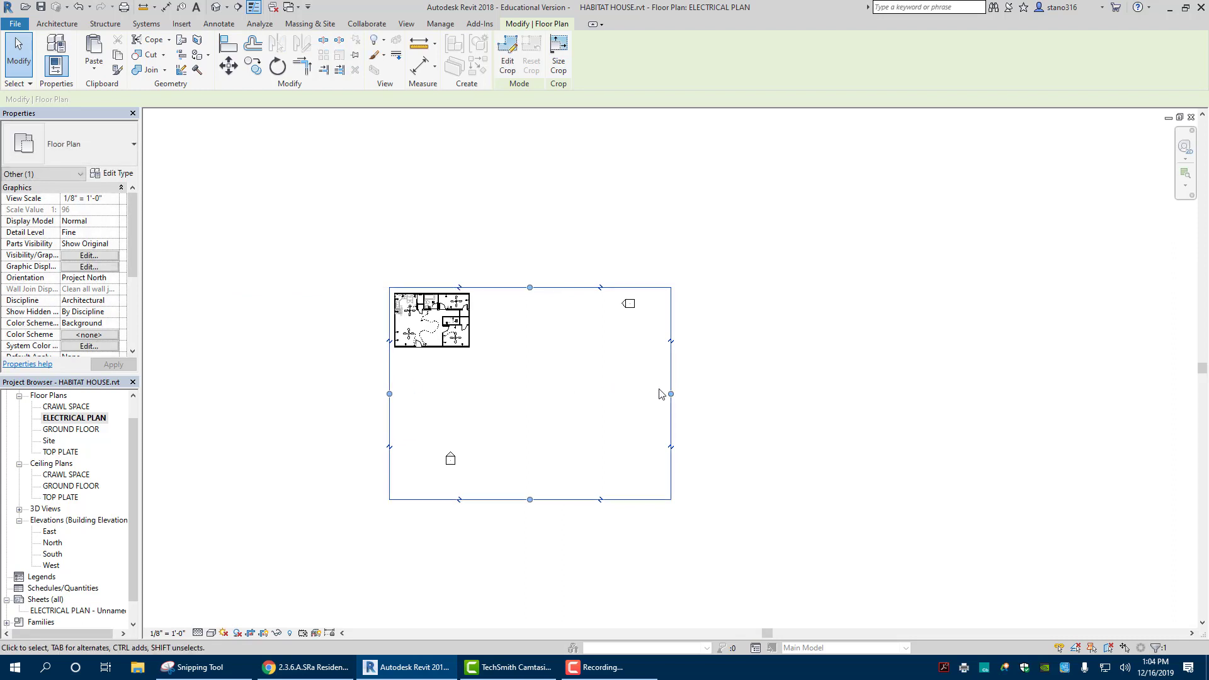
left_click_drag(671, 394, 475, 369)
left_click_drag(432, 499, 422, 351)
left_click(319, 410)
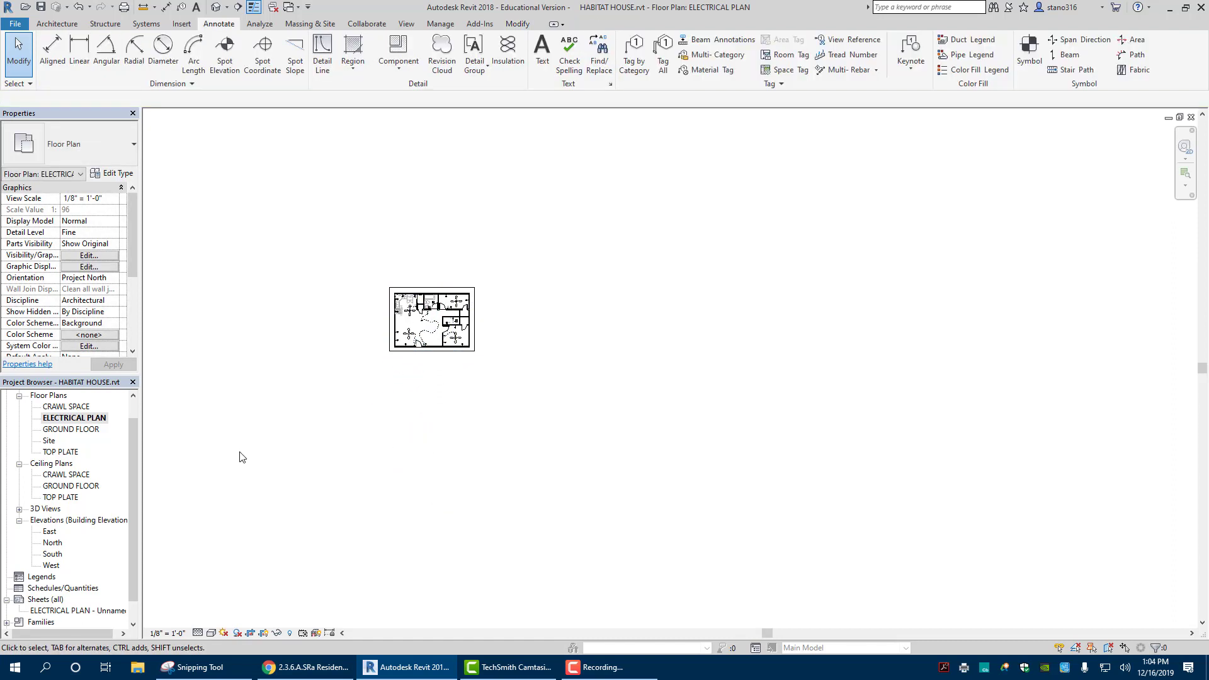
scroll(426, 394, "up", 4)
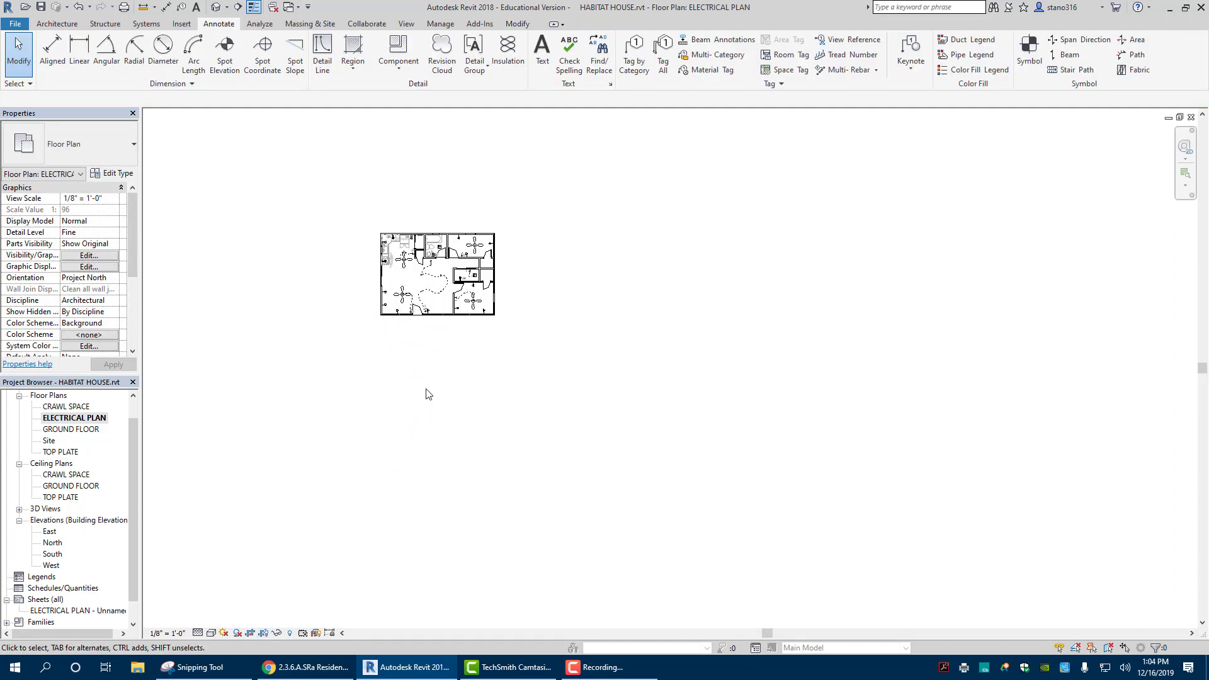
middle_click_drag(440, 418, 414, 523)
Open the ELECTRICAL PLAN sheet and place the cropped ELECTRICAL PLAN floor plan in the upper-left area of the title block.
scroll(76, 558, "down", 1)
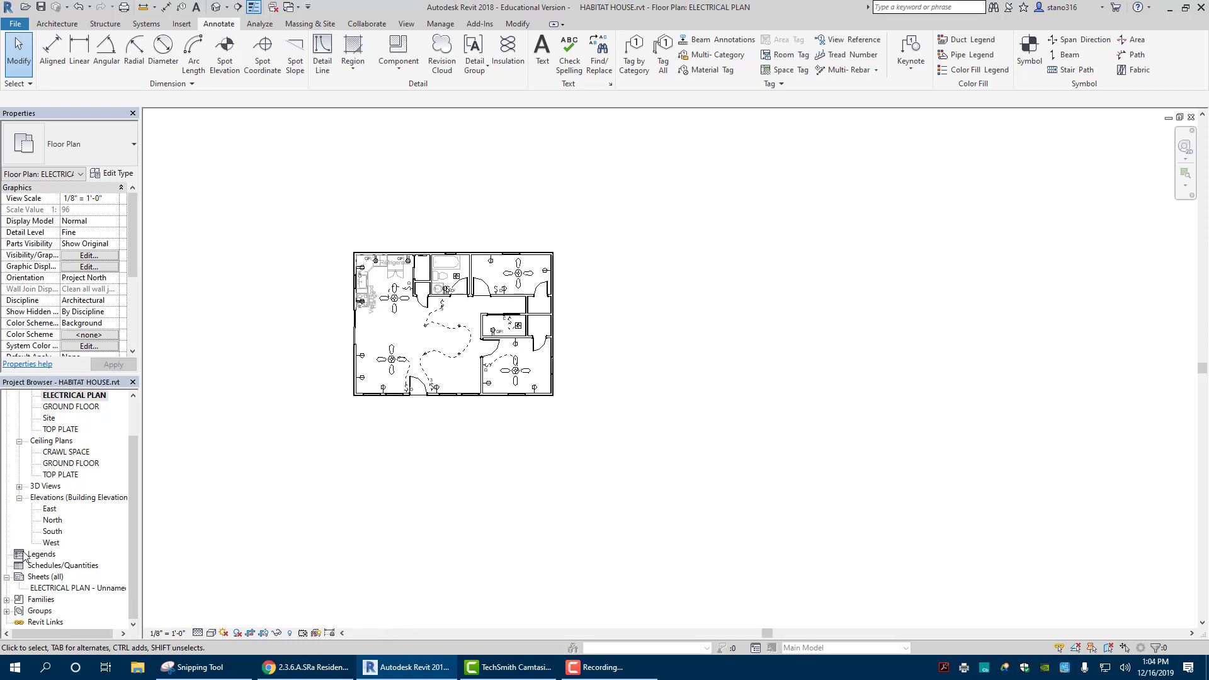
double_click(55, 589)
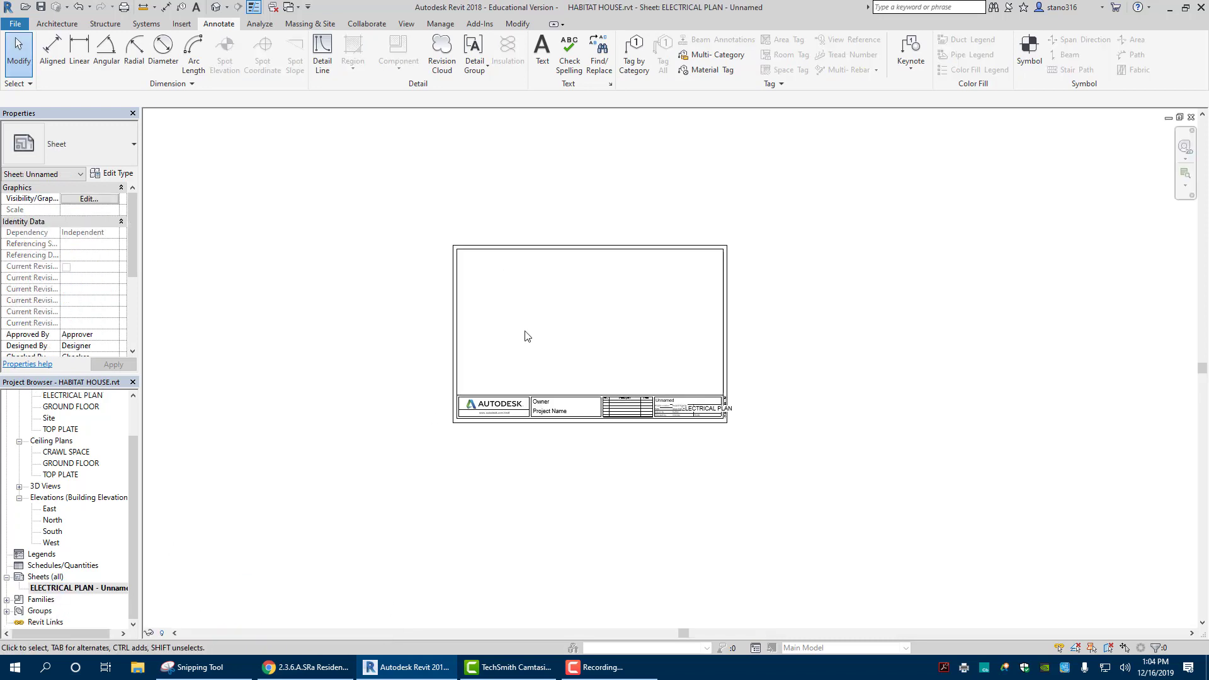
scroll(527, 331, "up", 3)
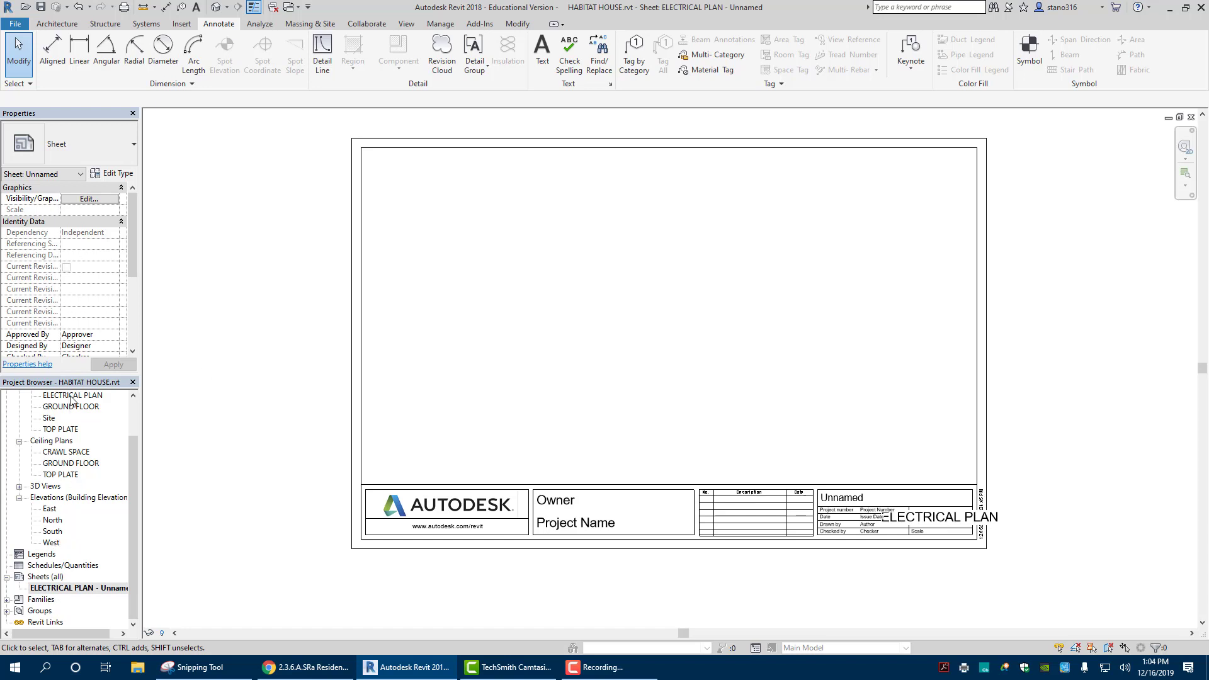
left_click_drag(71, 396, 315, 376)
left_click_drag(509, 247, 503, 244)
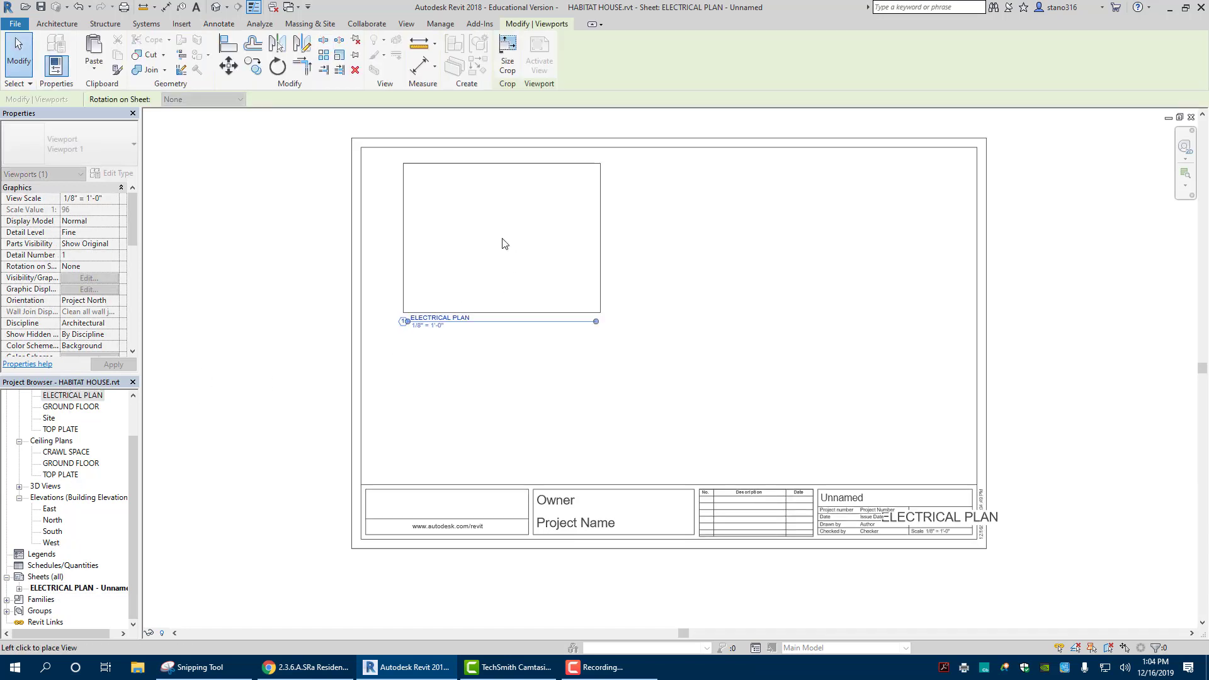
left_click(520, 263)
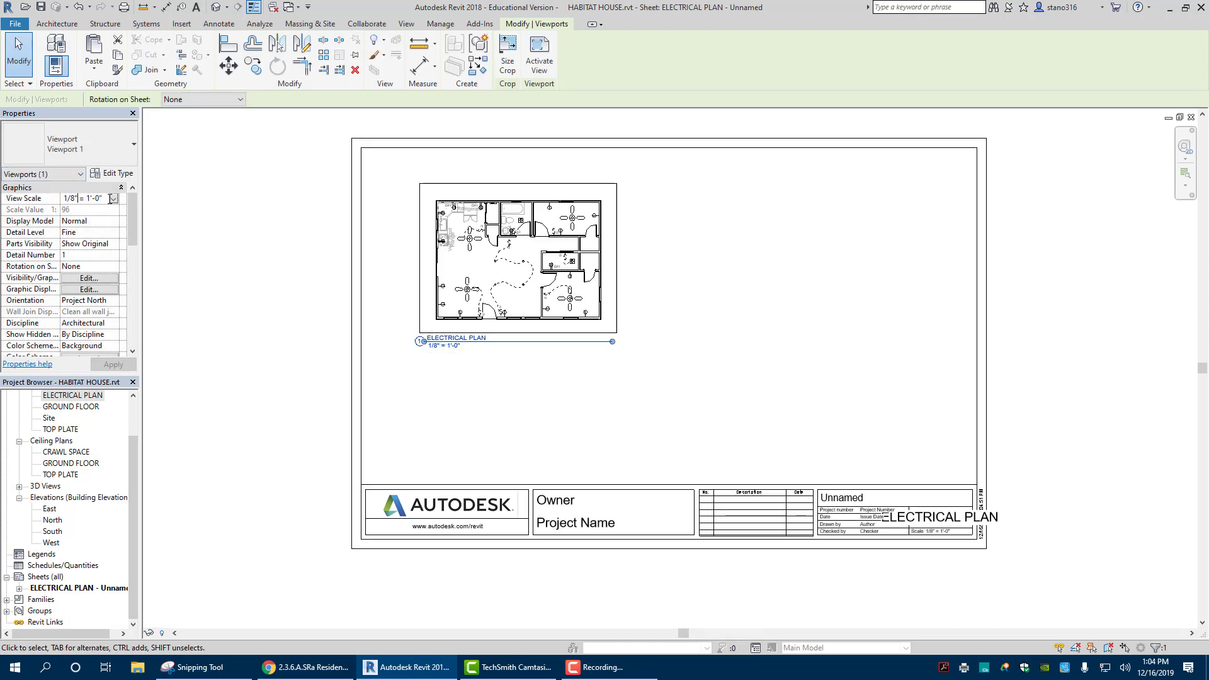
Set the view scale of the ELECTRICAL PLAN viewport to 1/4" = 1'-0".
left_click(112, 199)
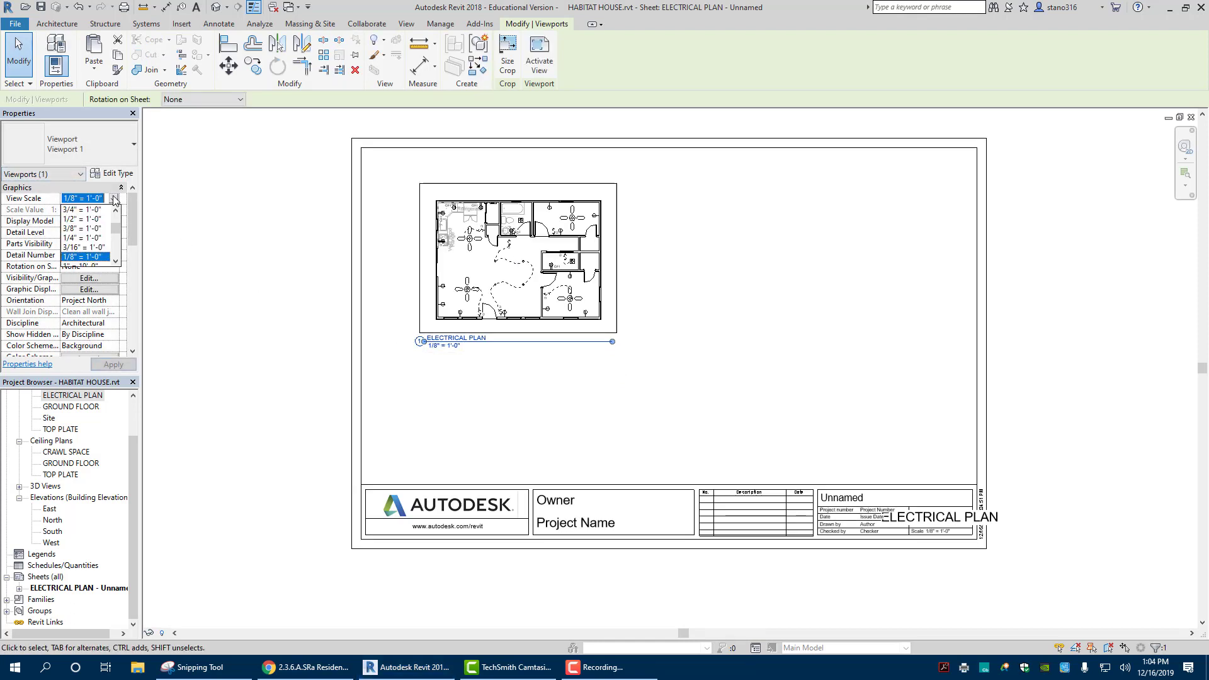
left_click(82, 238)
left_click(114, 365)
Move the rescaled ELECTRICAL PLAN viewport down and over so it fits inside the title block border.
scroll(591, 406, "up", 1)
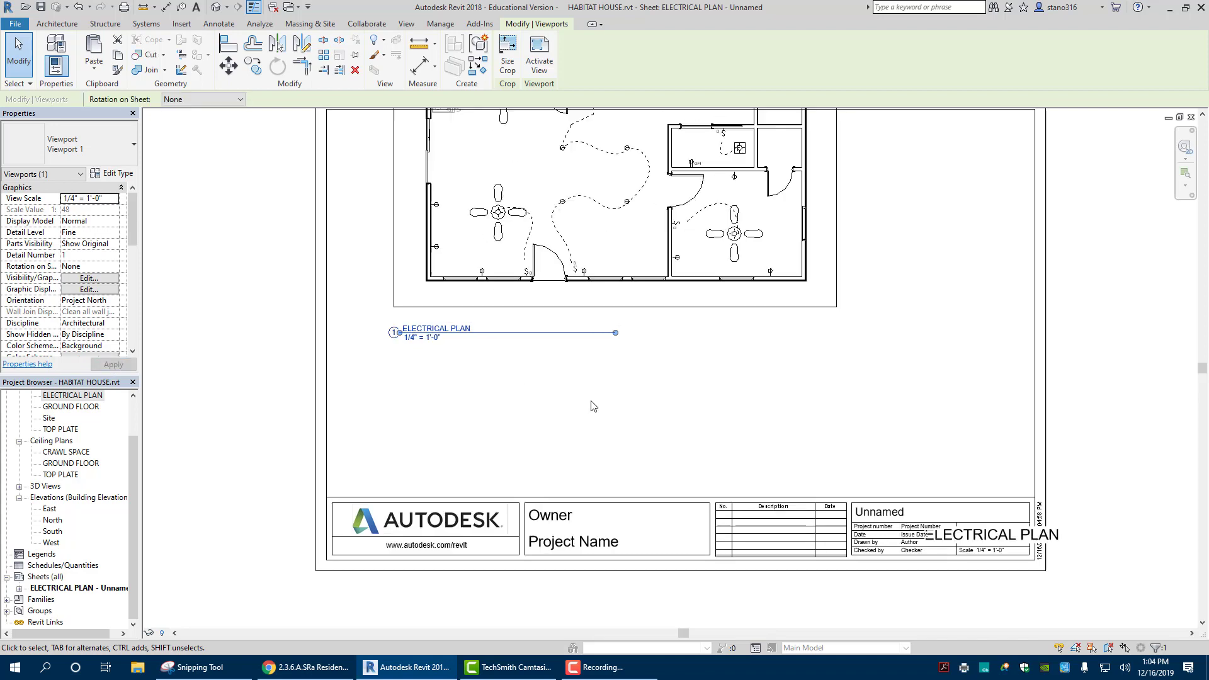
scroll(592, 406, "down", 2)
left_click_drag(593, 352, 568, 432)
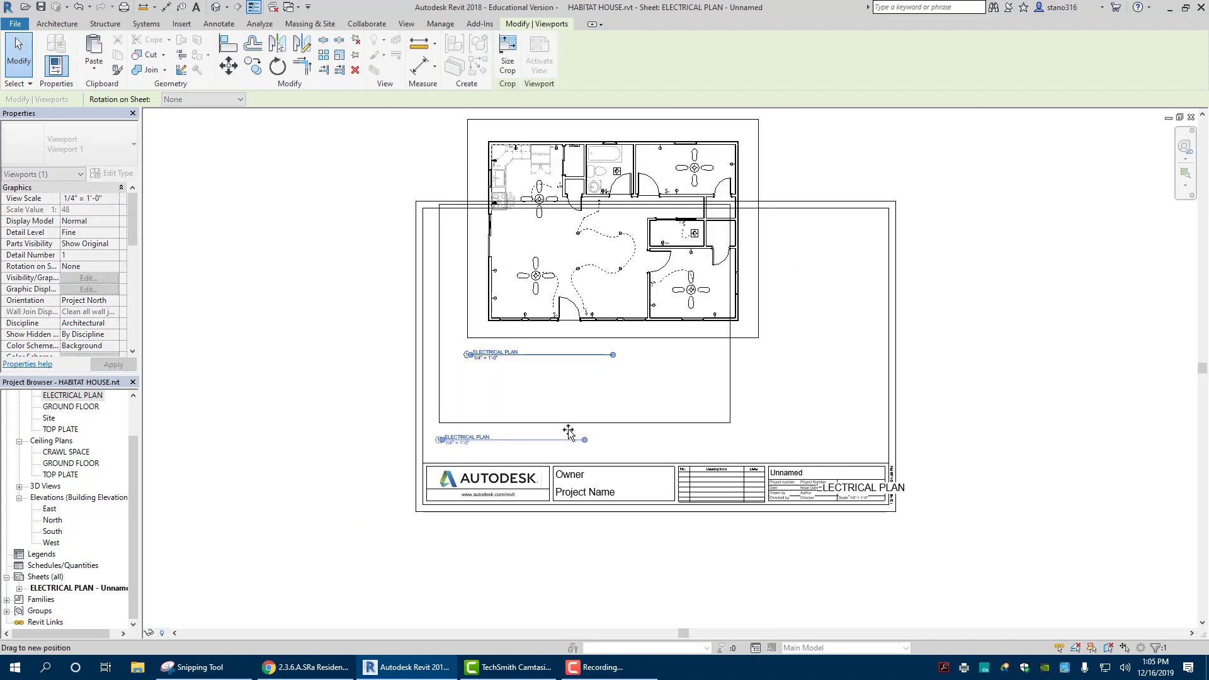
left_click(756, 410)
scroll(787, 378, "up", 2)
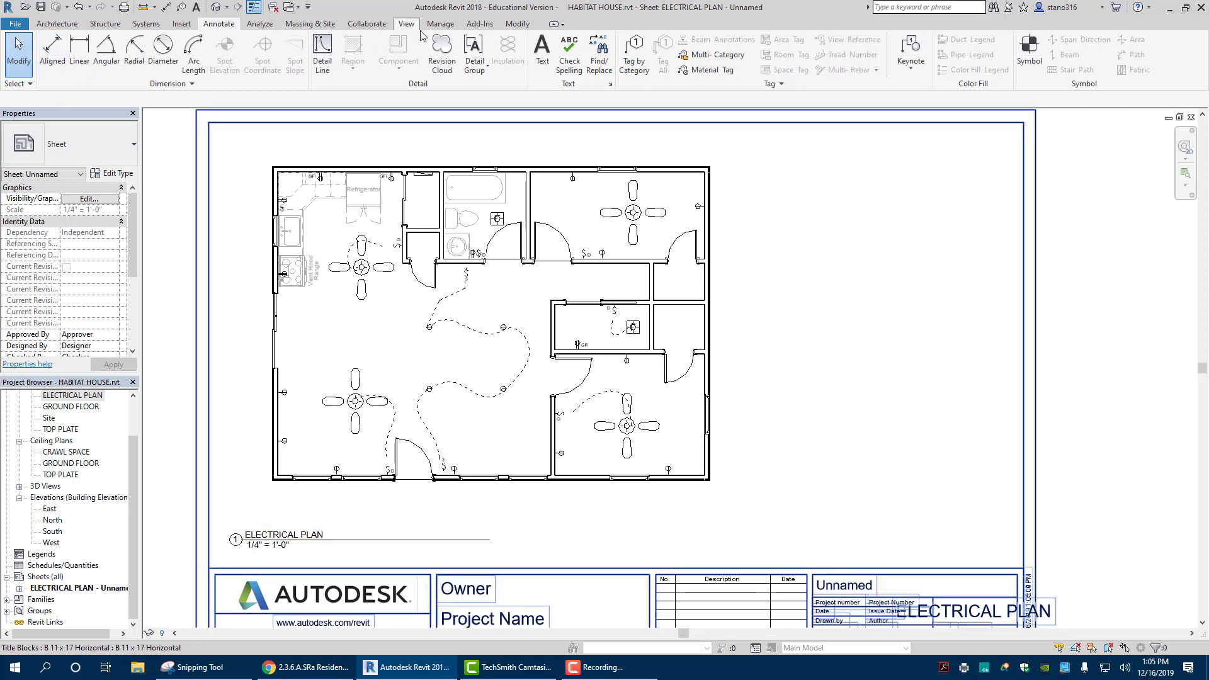
left_click(63, 24)
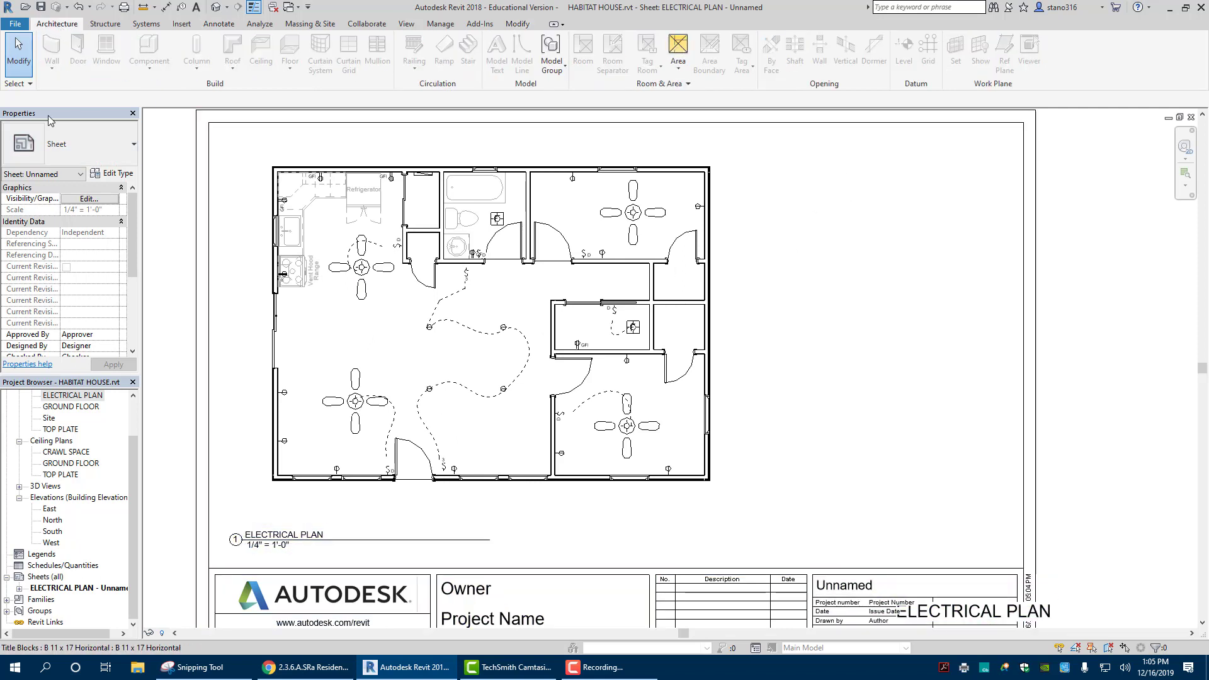
left_click(219, 24)
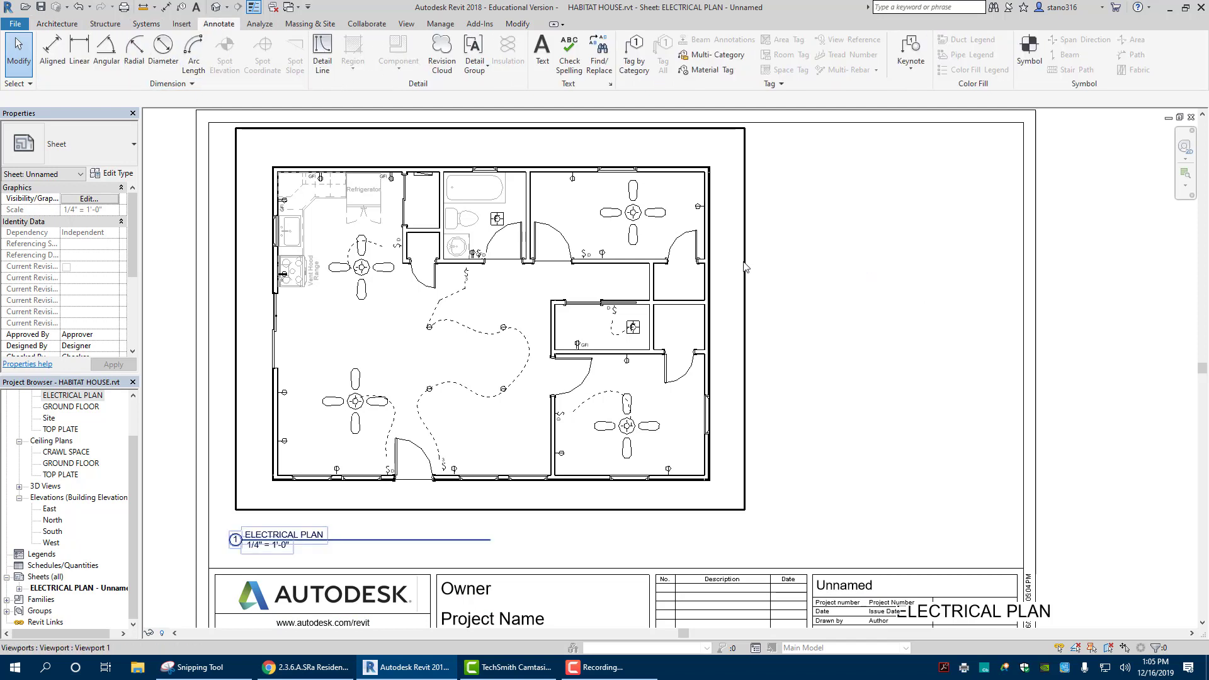
right_click(874, 291)
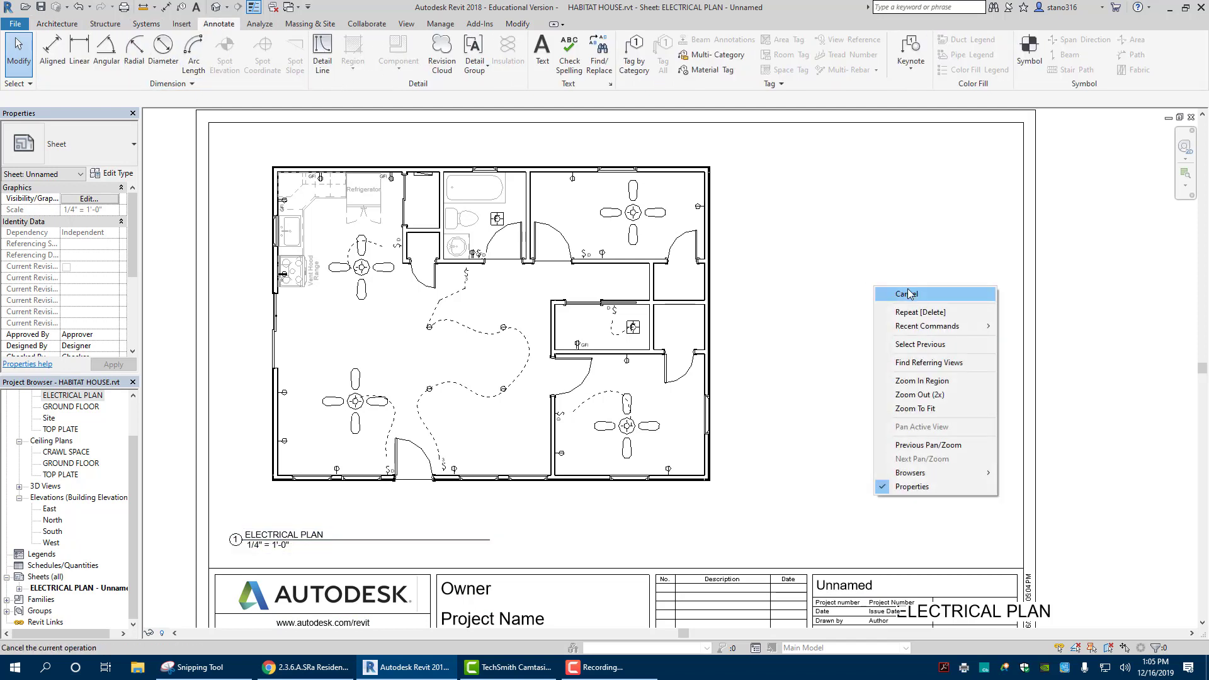
left_click(889, 288)
left_click(733, 299)
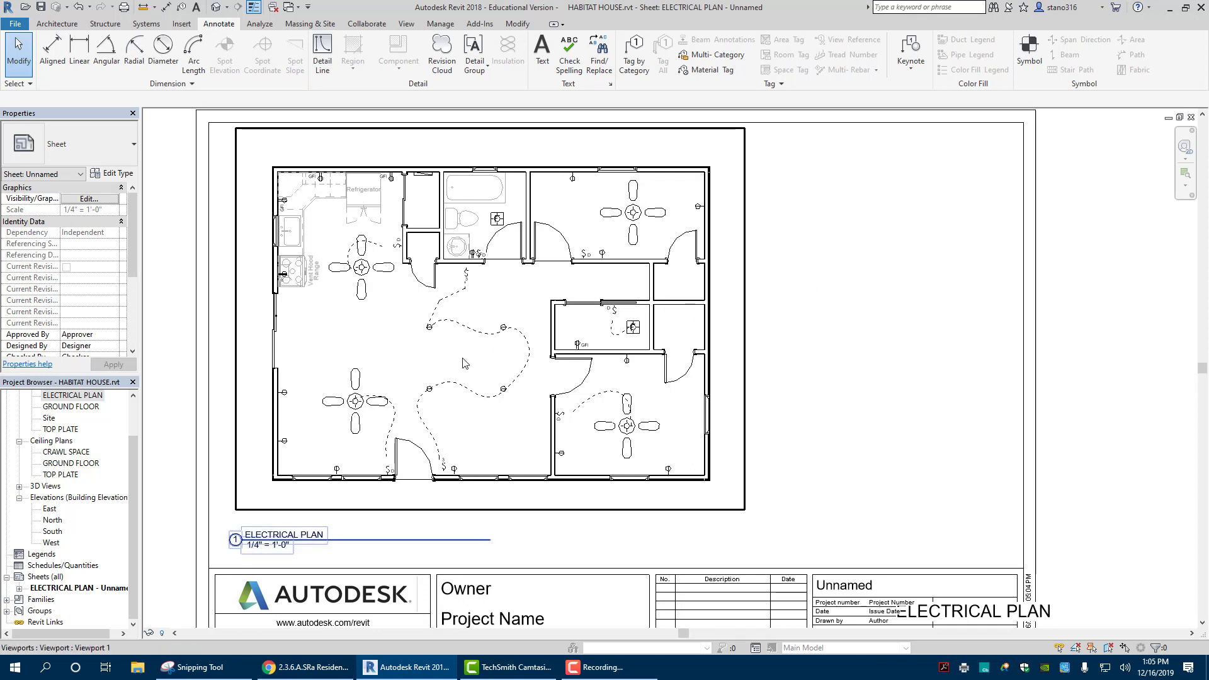
Delete the ELECTRICAL PLAN viewport from the sheet and open the ELECTRICAL PLAN floor plan view.
left_click(240, 440)
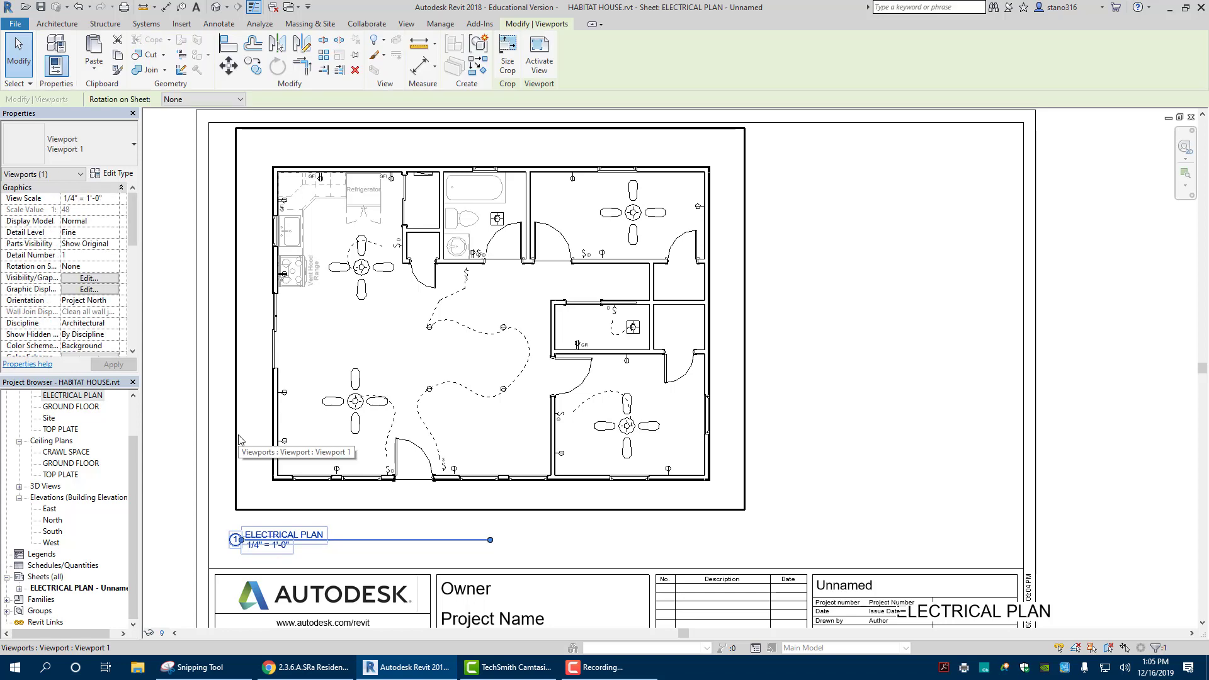
key("Delete")
double_click(90, 399)
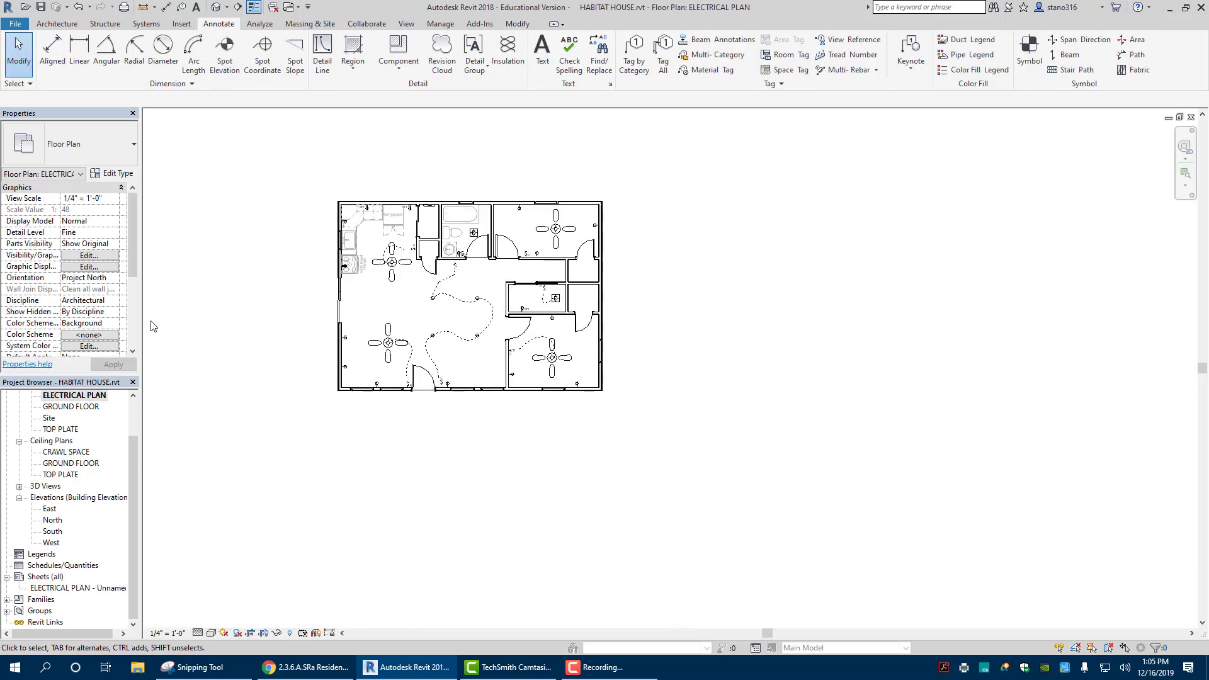
Show the crop region and extend its right edge well beyond the house to make room for a symbol legend.
left_click(263, 634)
left_click(616, 279)
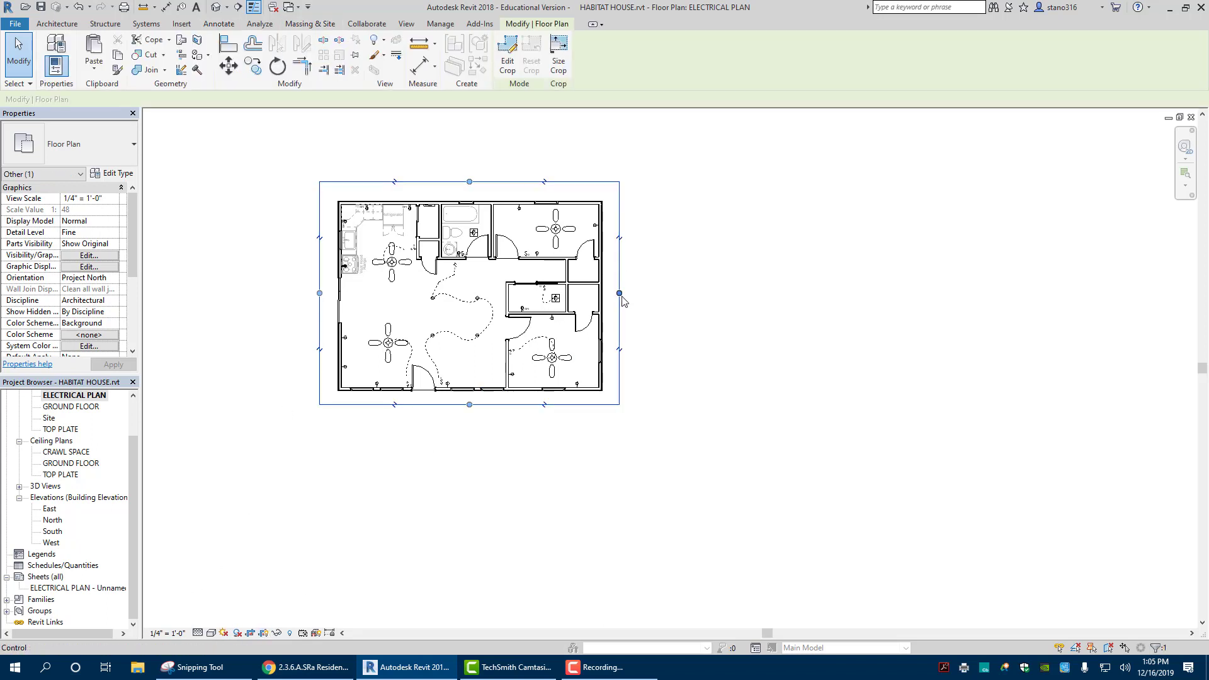
left_click_drag(619, 293, 744, 290)
left_click(655, 278)
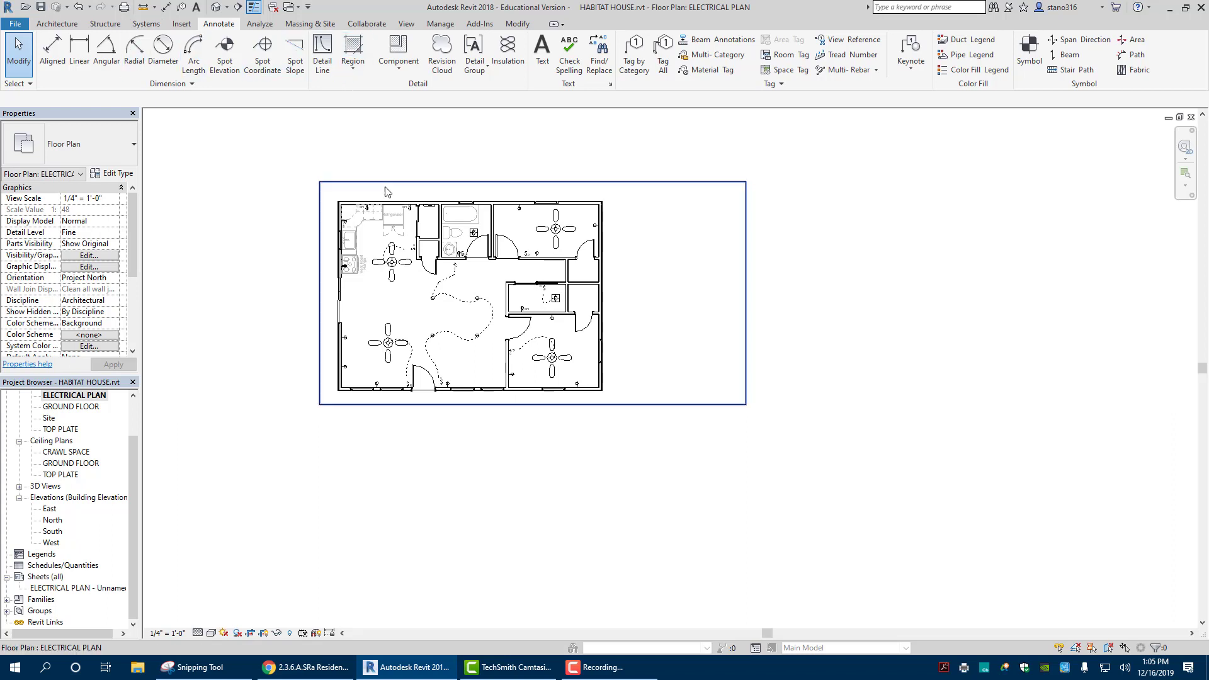
Place a SWITCH 3 WAY detail component in the blank area right of the house as the first legend symbol.
left_click(397, 47)
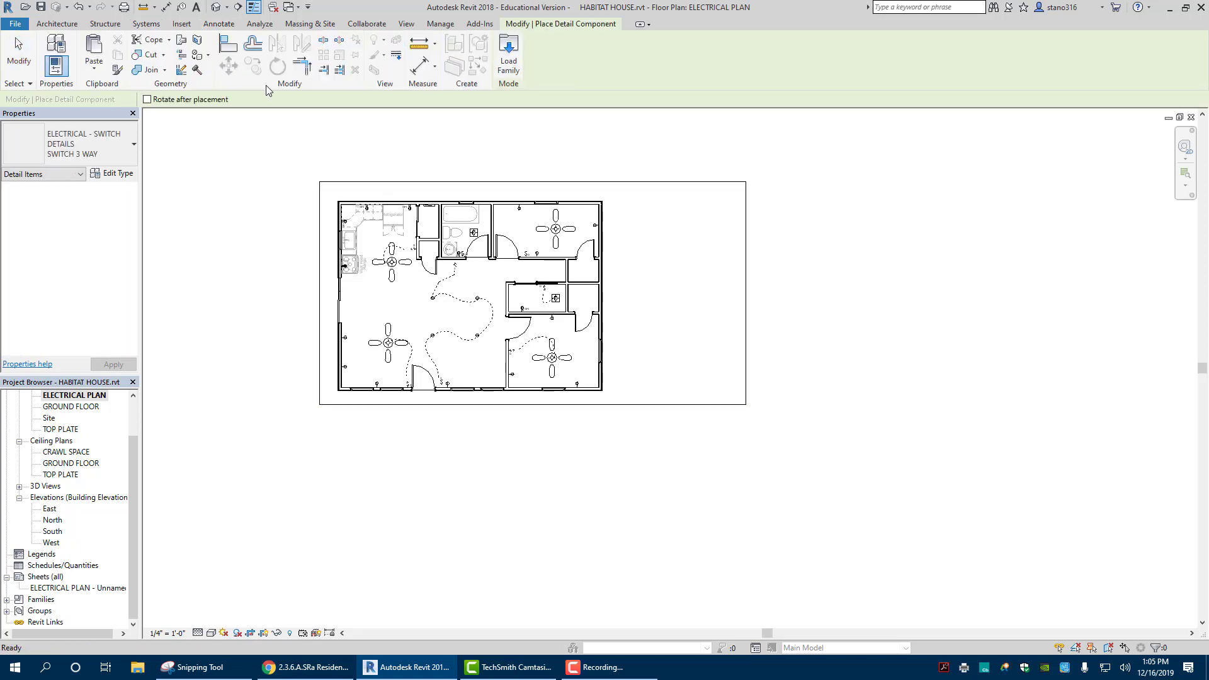
scroll(636, 220, "up", 3)
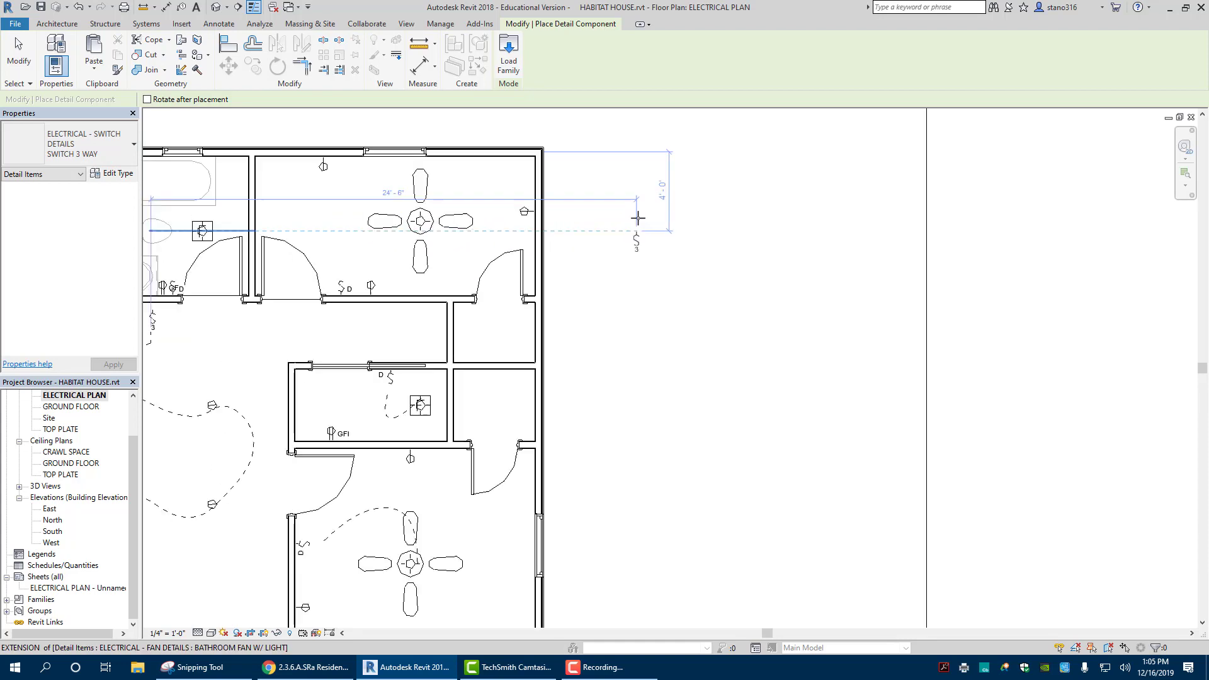
left_click(631, 190)
right_click(622, 299)
left_click(635, 305)
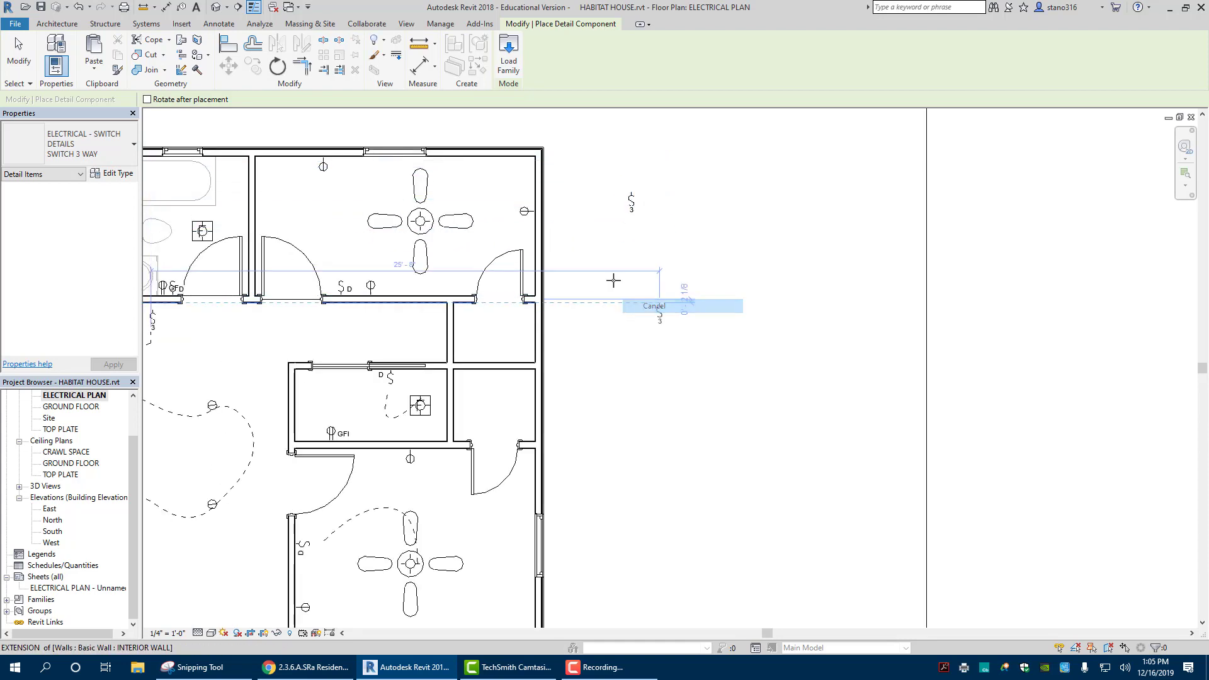
Place a DUPLEX GFCI OUTLET detail component directly below the 3-way switch legend symbol.
left_click(76, 145)
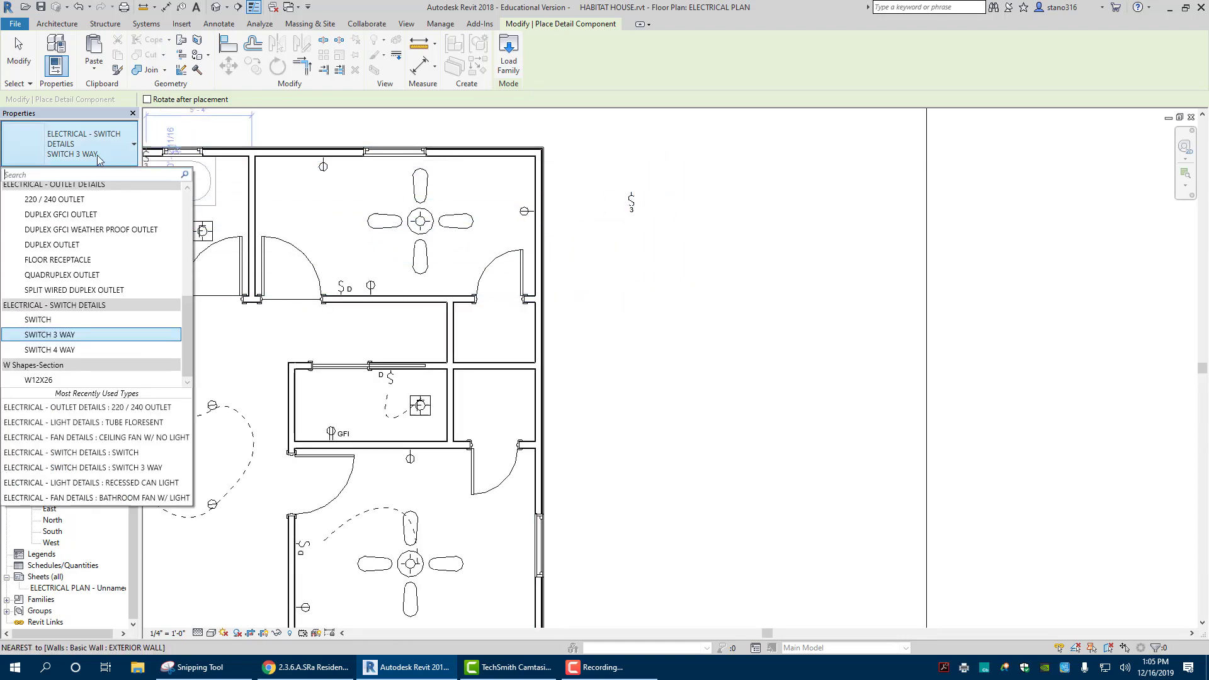
left_click(56, 215)
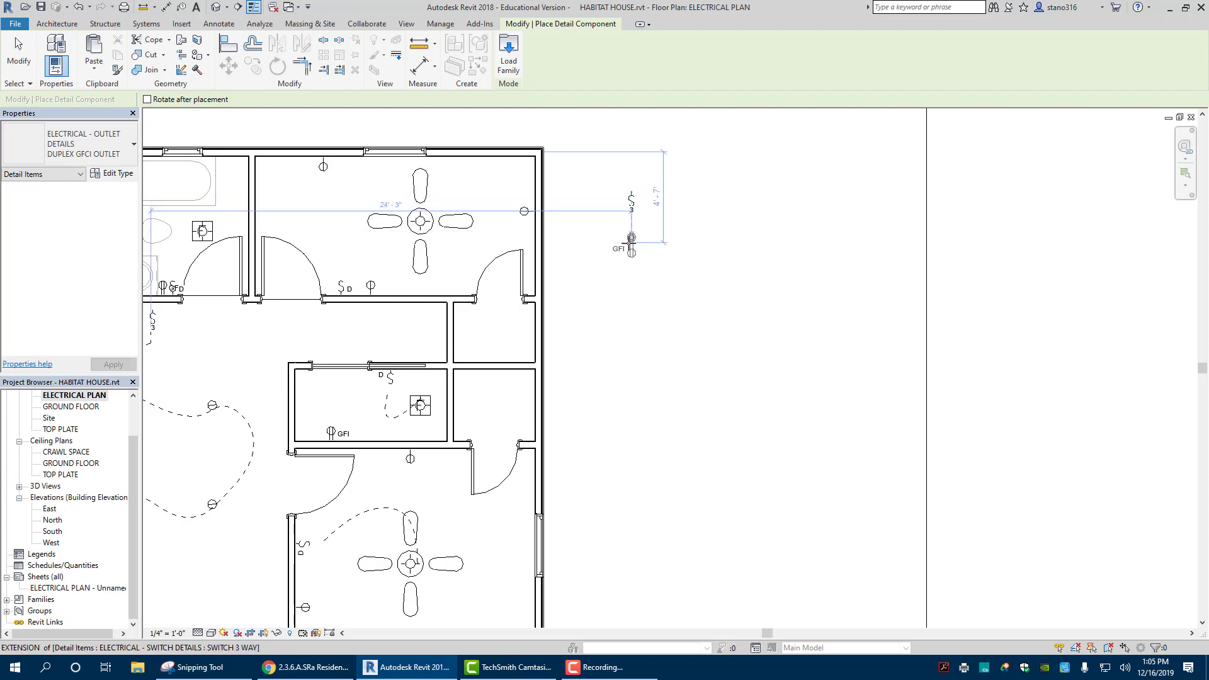
left_click(631, 245)
Place a RECESSED CAN LIGHT detail component below the GFCI outlet in the legend and finish placing components.
left_click(76, 145)
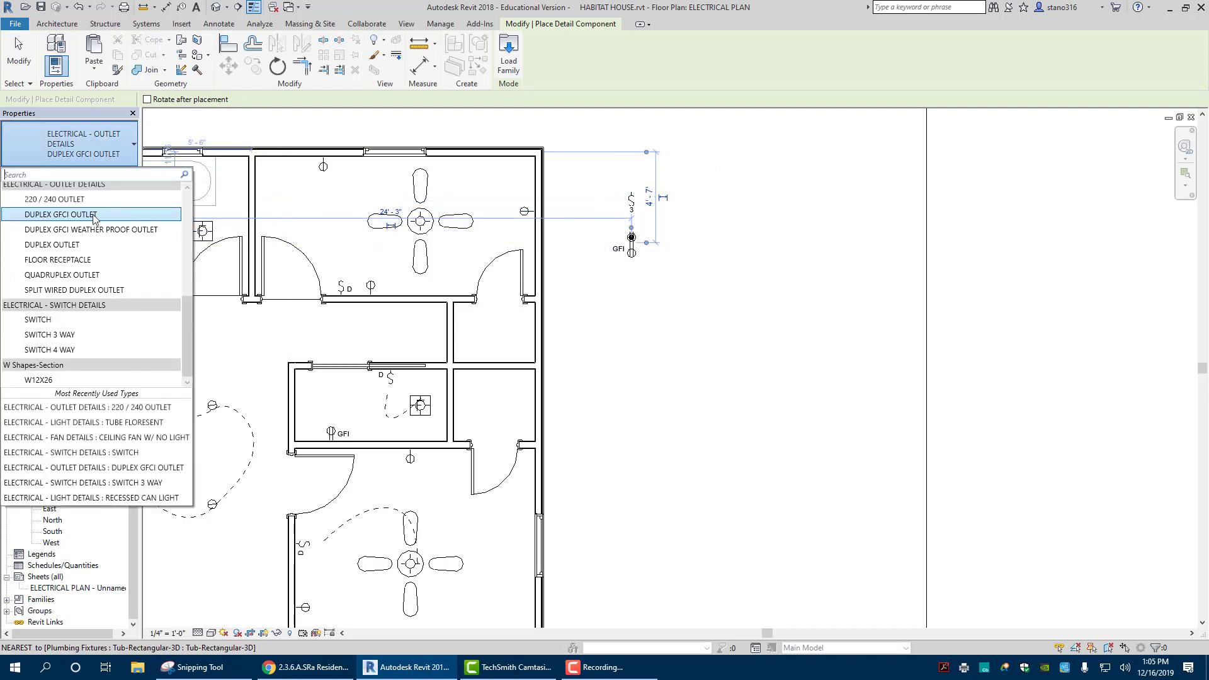
scroll(68, 302, "up", 4)
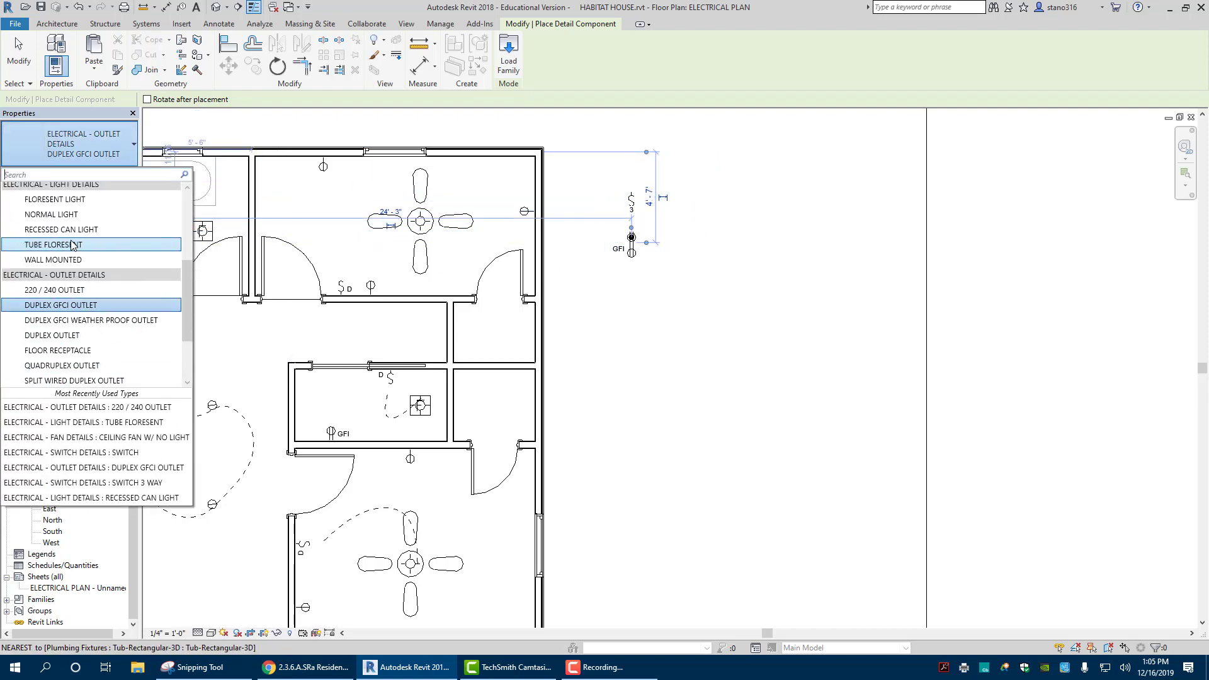
left_click(61, 320)
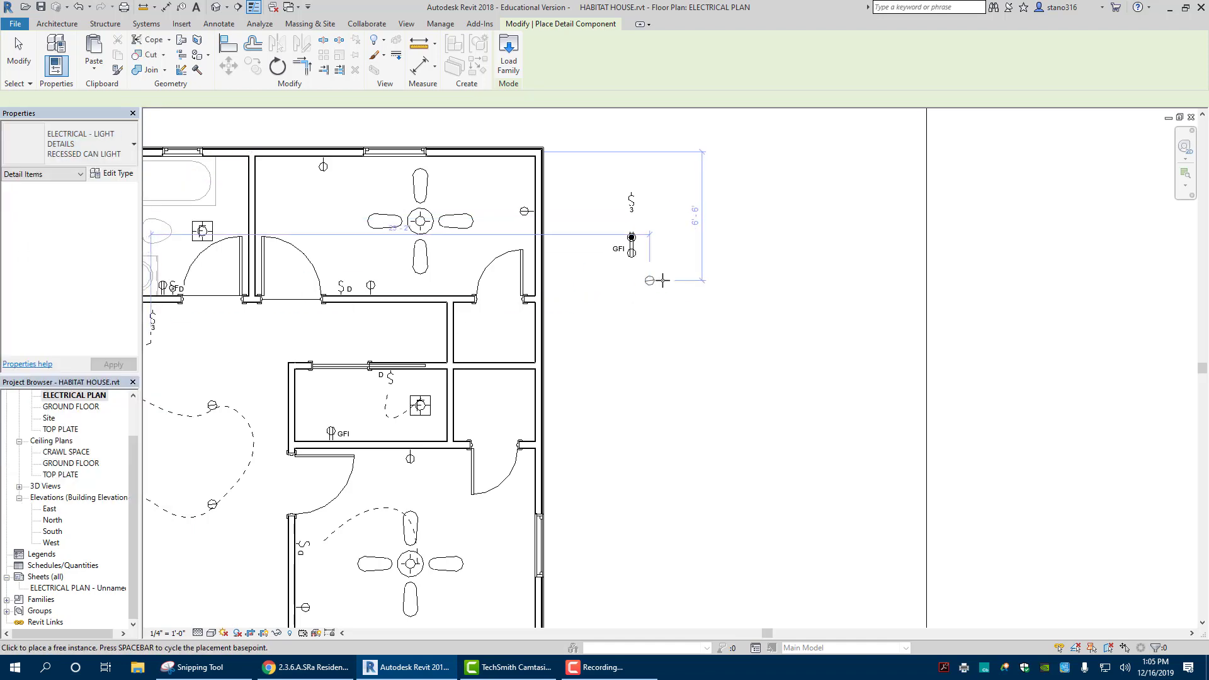
left_click(633, 284)
right_click(622, 333)
left_click(667, 343)
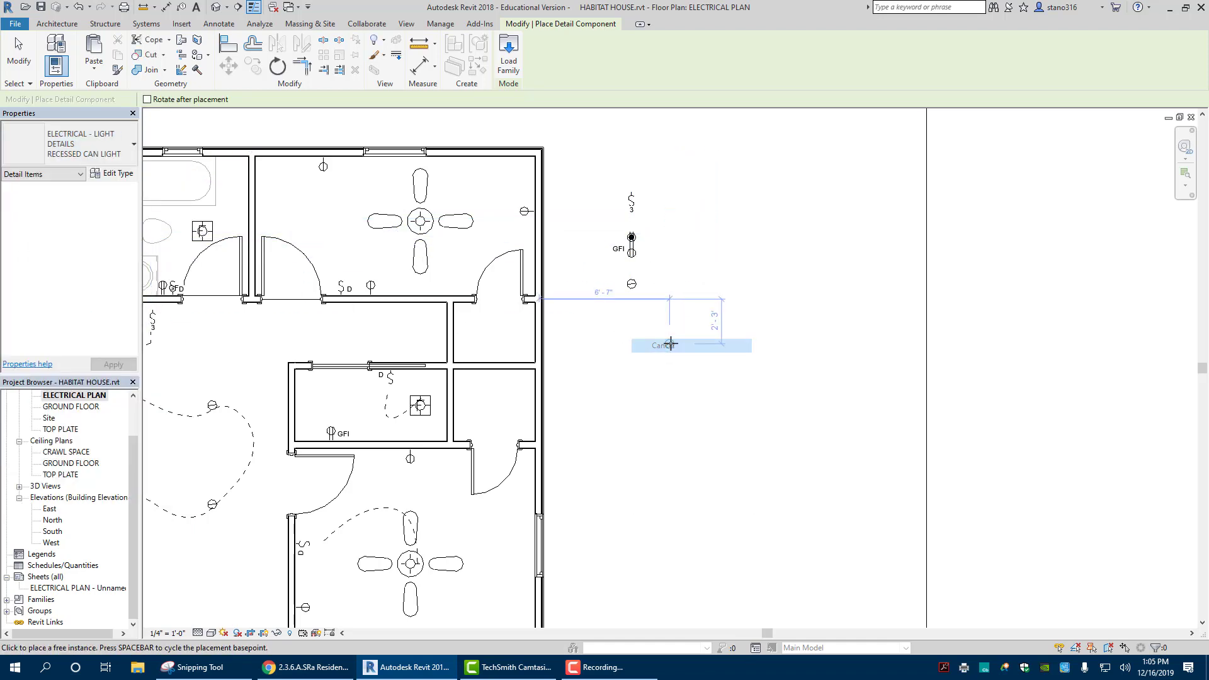
key("Escape")
key("Escape")
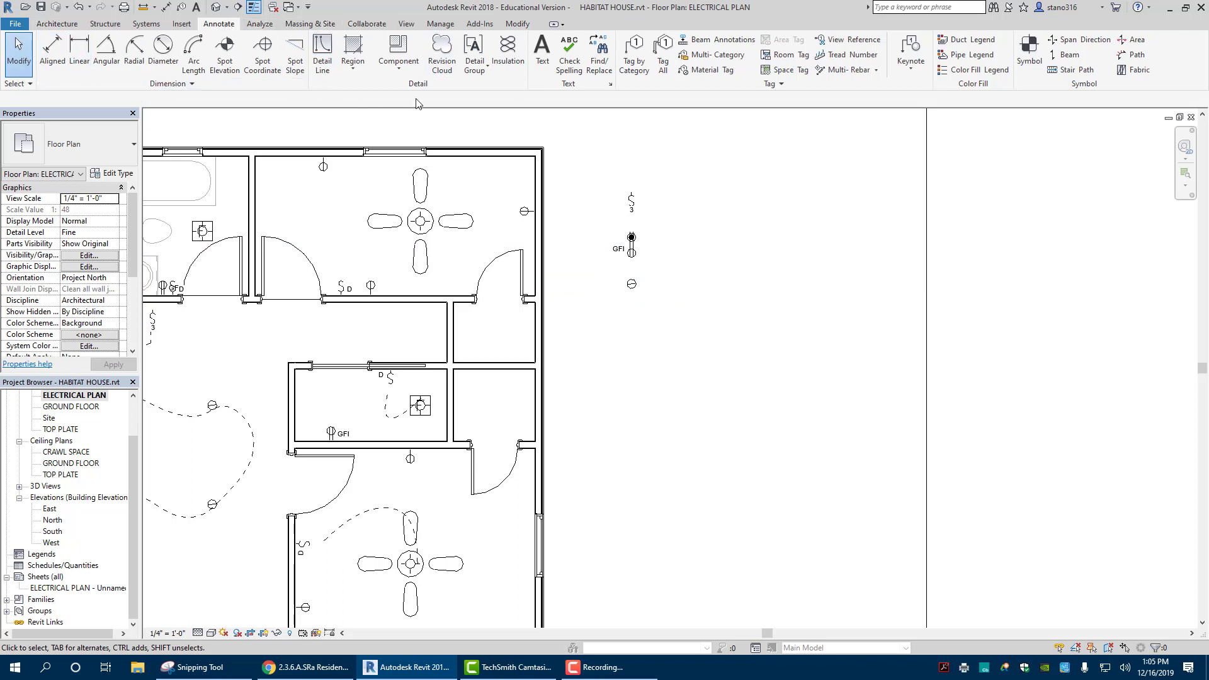
left_click(542, 53)
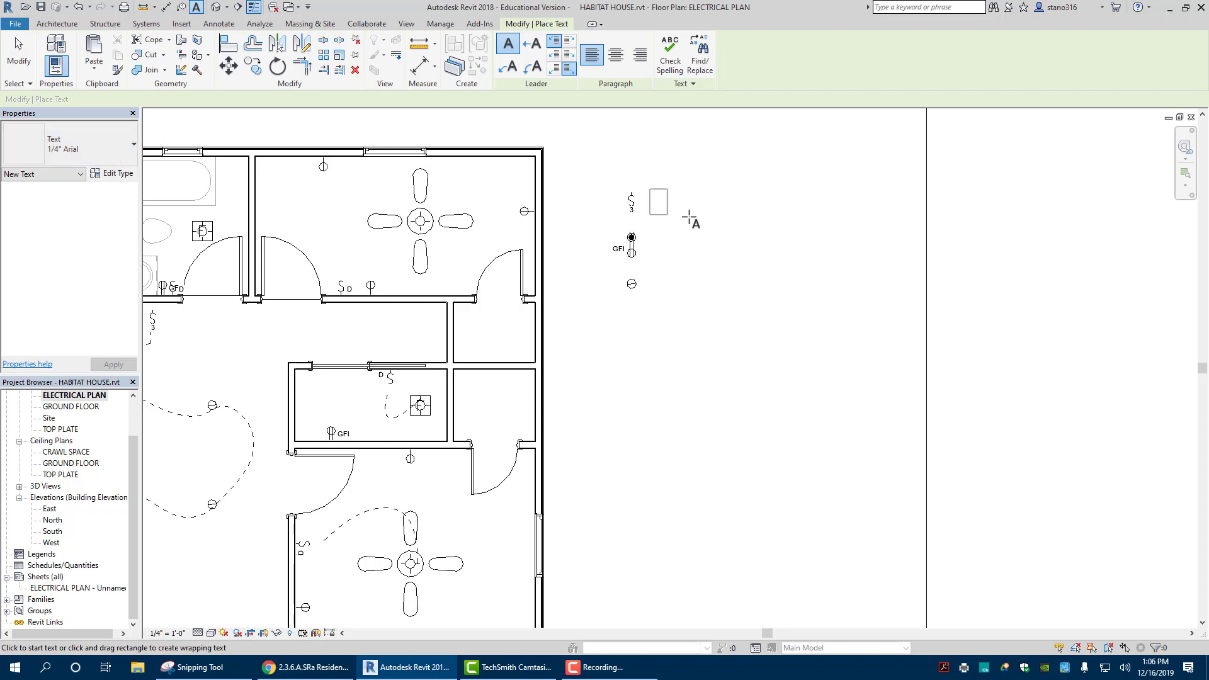
left_click_drag(689, 219, 795, 225)
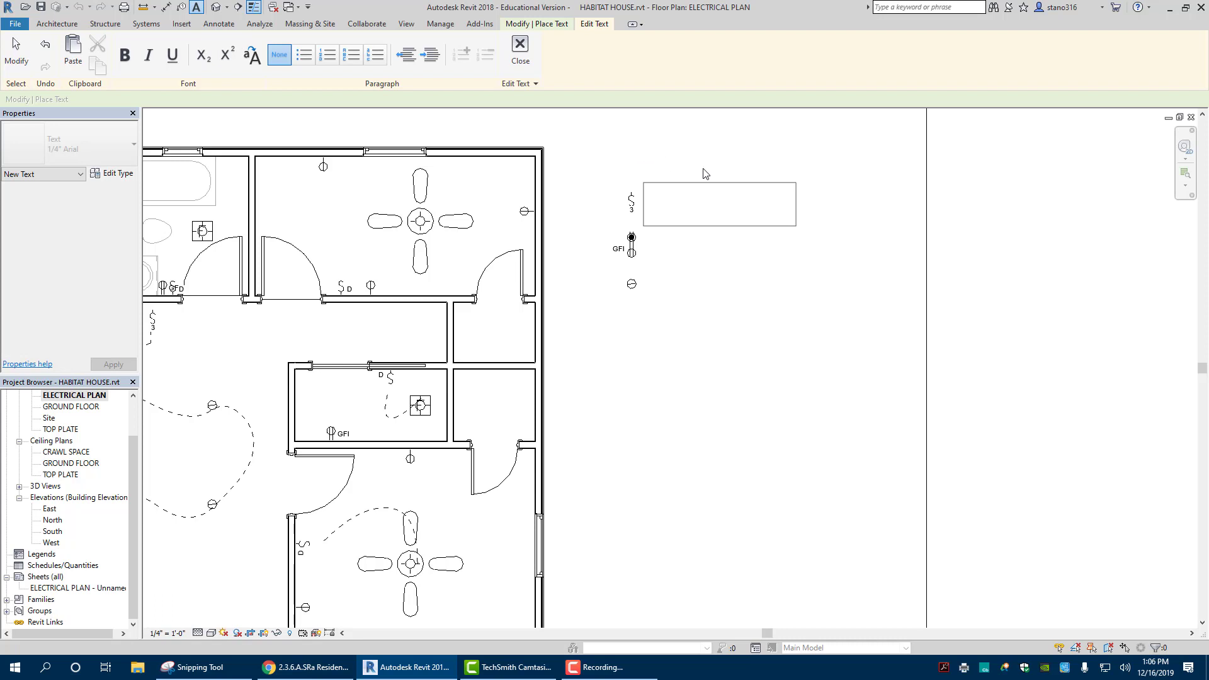
key("Escape")
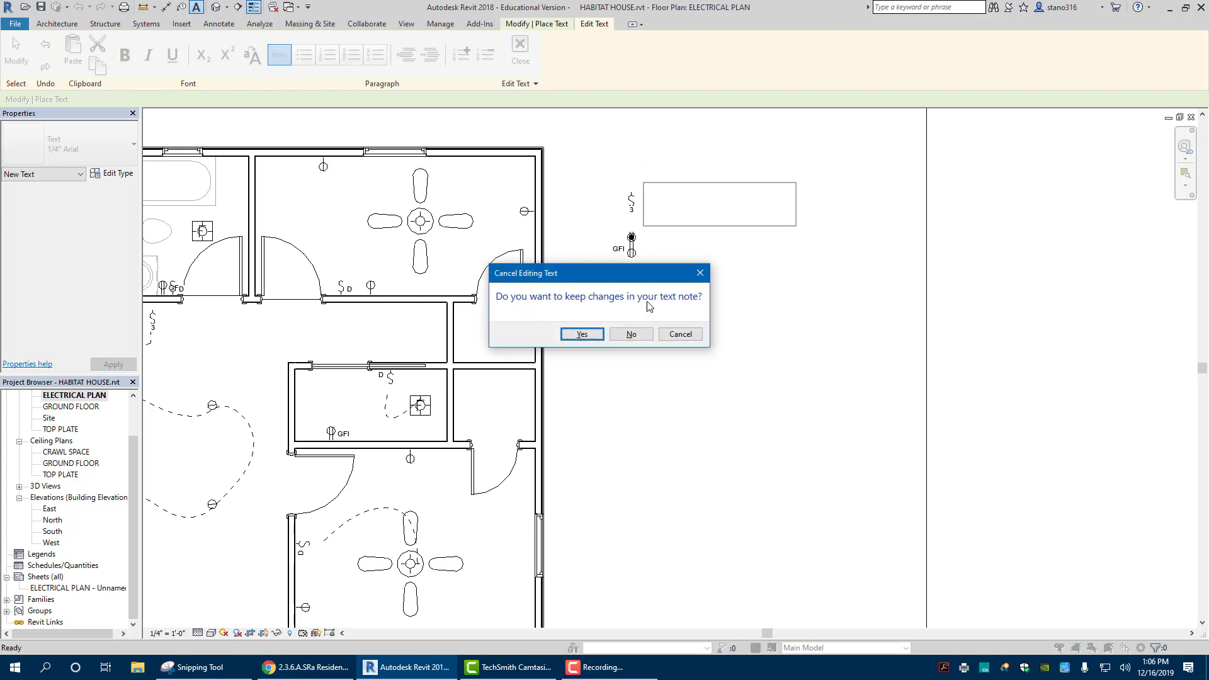
left_click(629, 336)
Add a text note in the 3/32" Arial type reading "3- WAY SWITCH" beside the 3-way switch legend symbol.
left_click(69, 146)
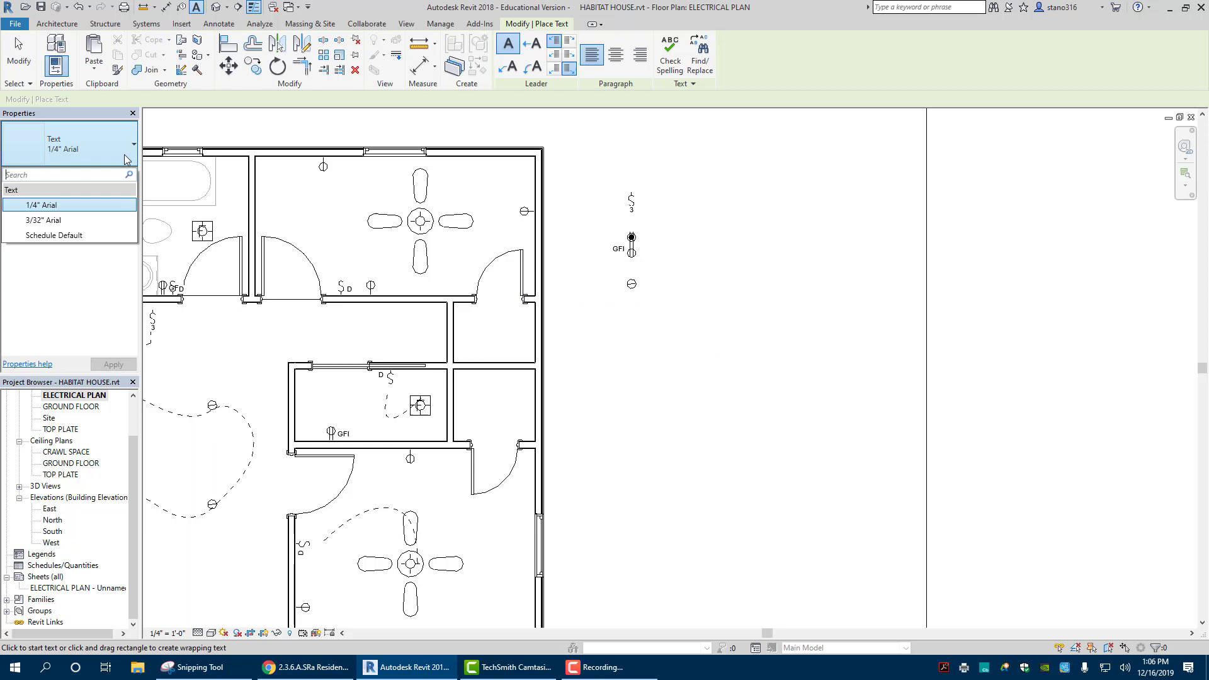
left_click(66, 220)
left_click_drag(650, 199, 764, 207)
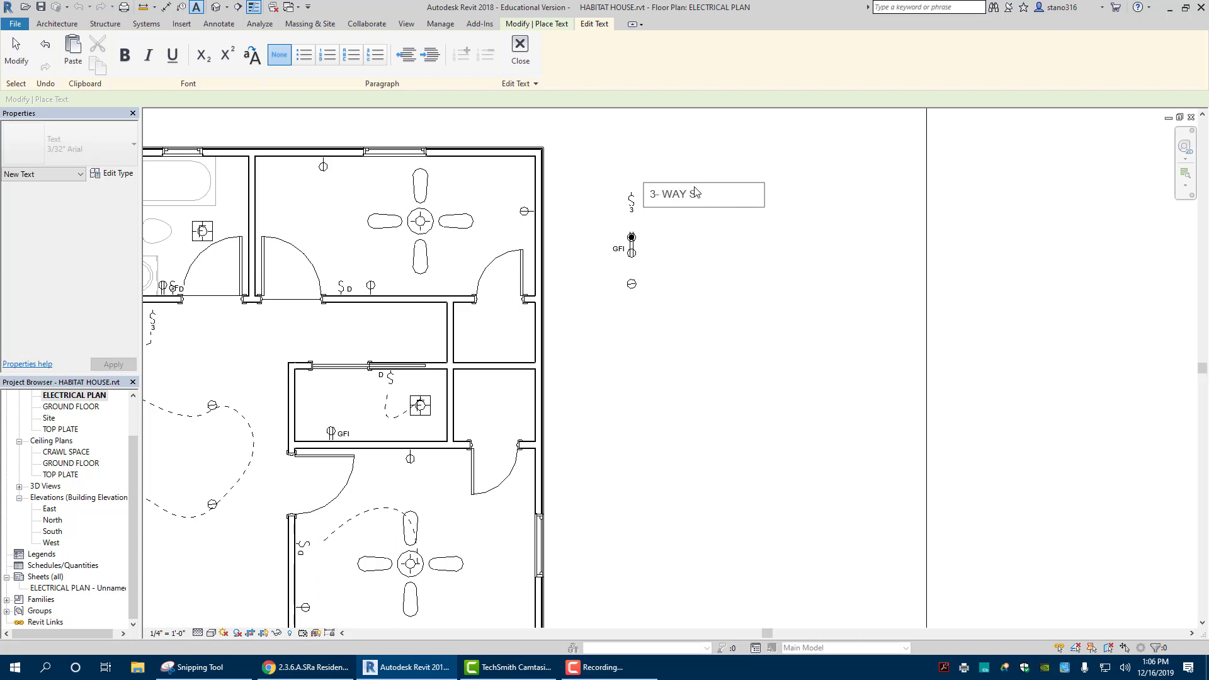
left_click(765, 265)
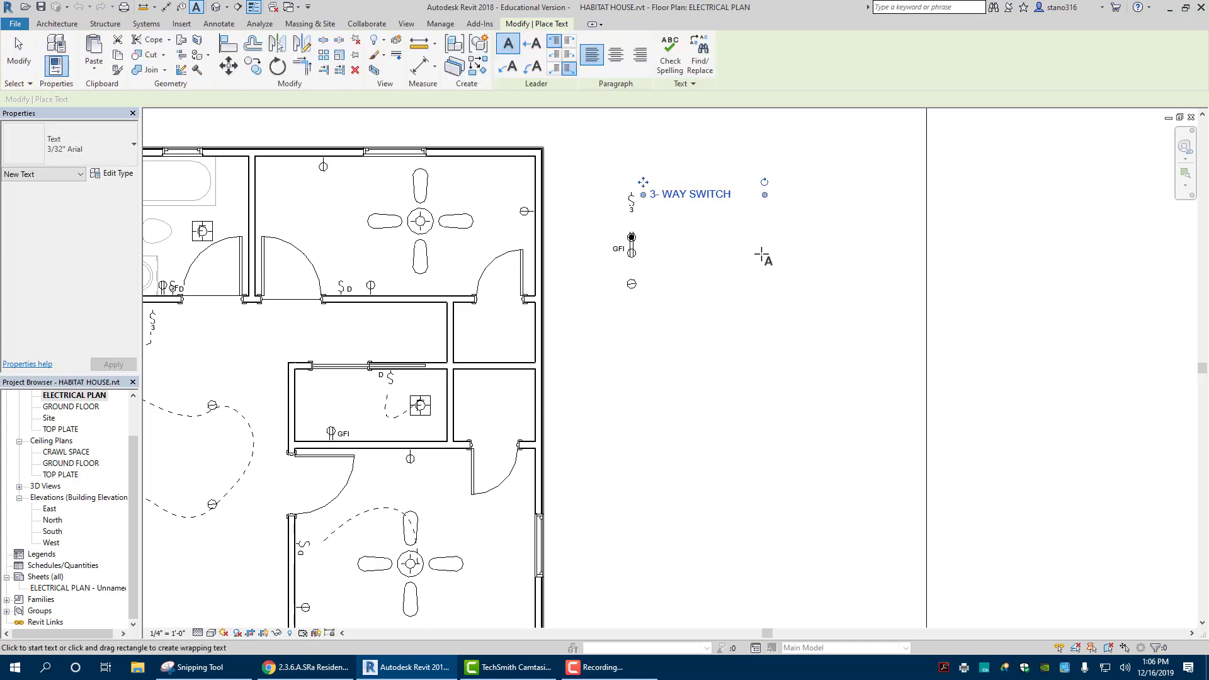
key("Escape")
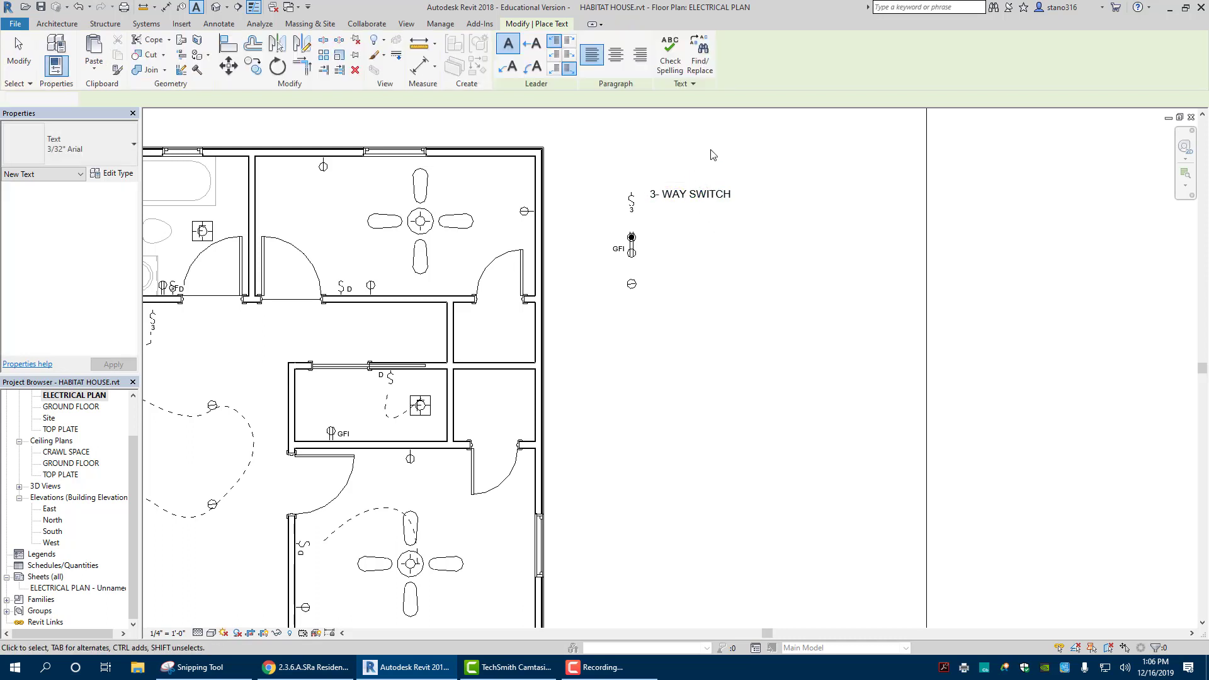
key("Escape")
Move the "3- WAY SWITCH" note slightly down so it lines up with its switch symbol.
left_click(713, 196)
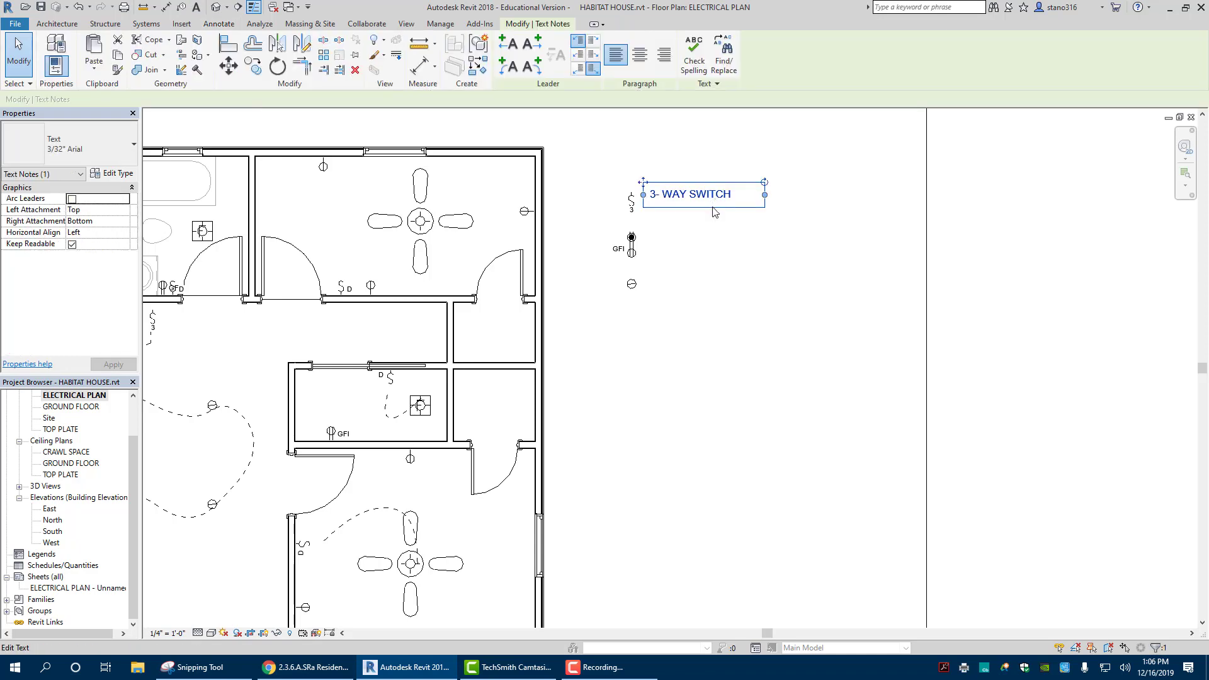
left_click(714, 208)
key("Escape")
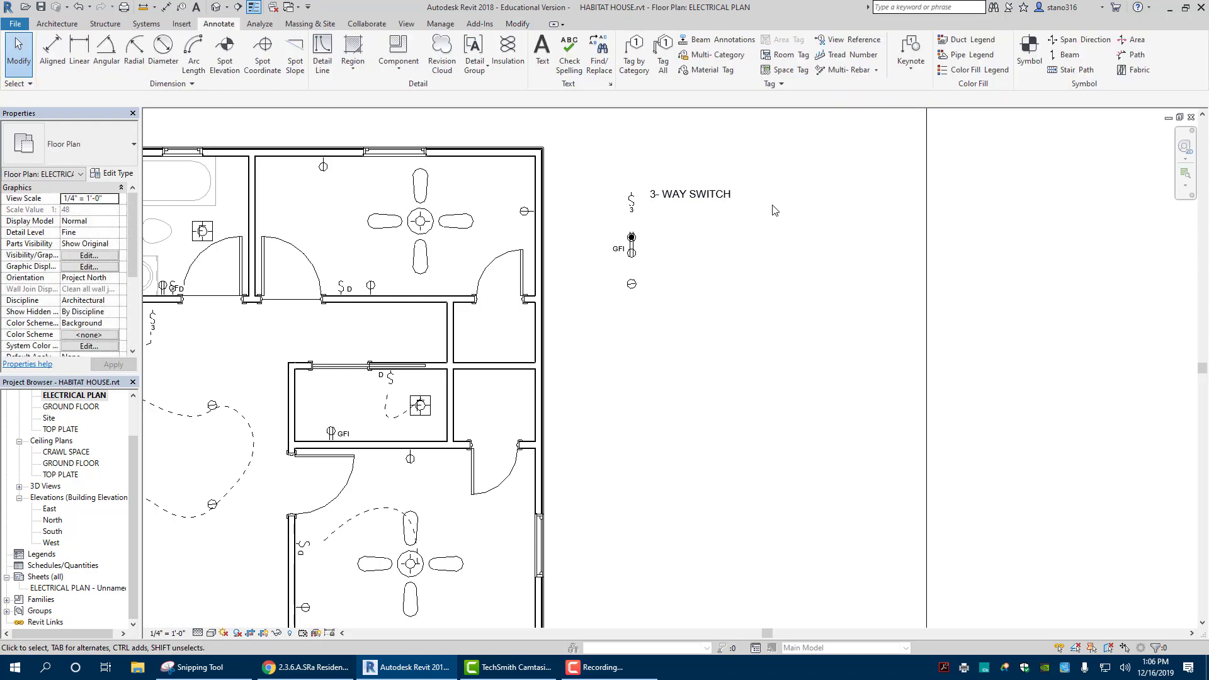
left_click(651, 202)
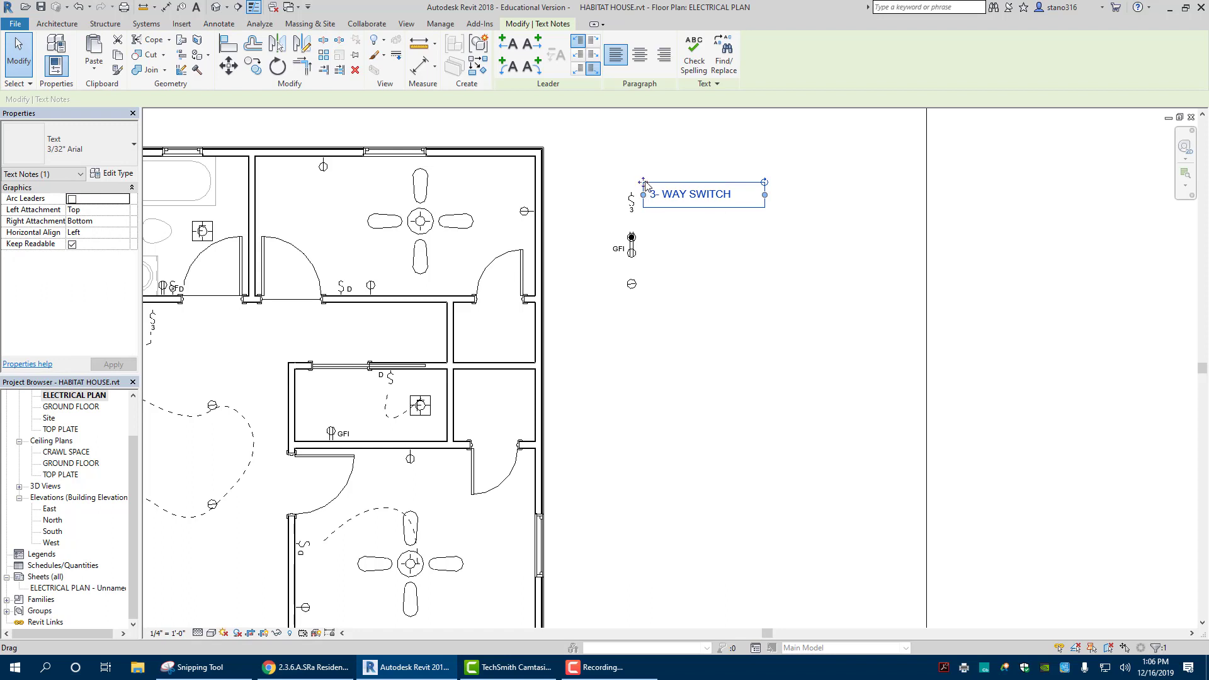
left_click_drag(646, 184, 645, 193)
left_click(733, 272)
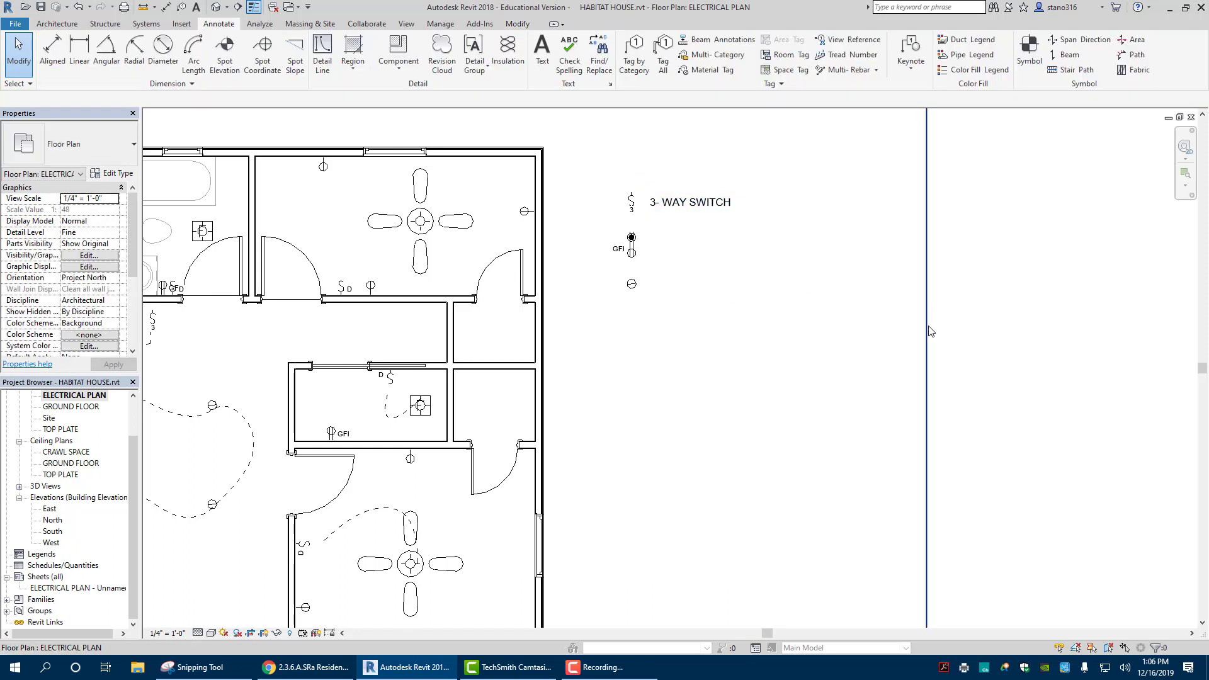
Pull the crop region's right edge inward to just beyond the legend text.
left_click(927, 394)
left_click_drag(927, 393, 812, 393)
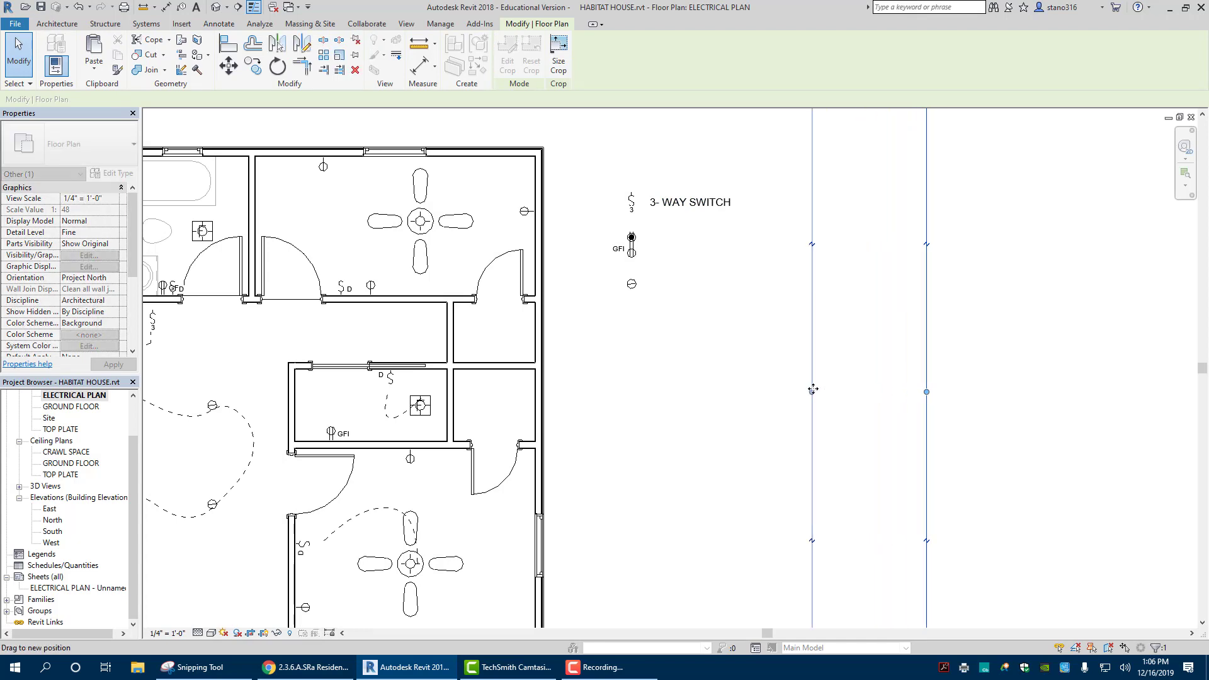
scroll(991, 348, "down", 2)
scroll(991, 349, "up", 1)
scroll(989, 346, "down", 1)
left_click(988, 345)
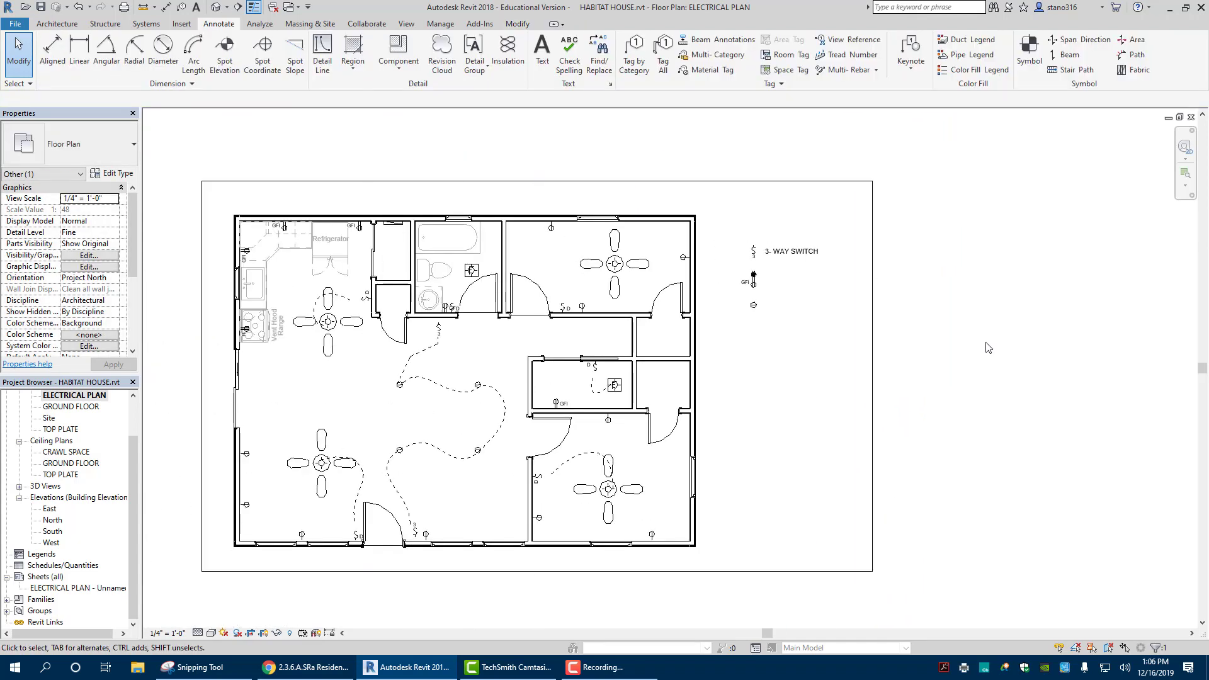
Deselect the crop region and hide its boundary in the electrical floor plan view.
right_click(986, 344)
left_click(1018, 351)
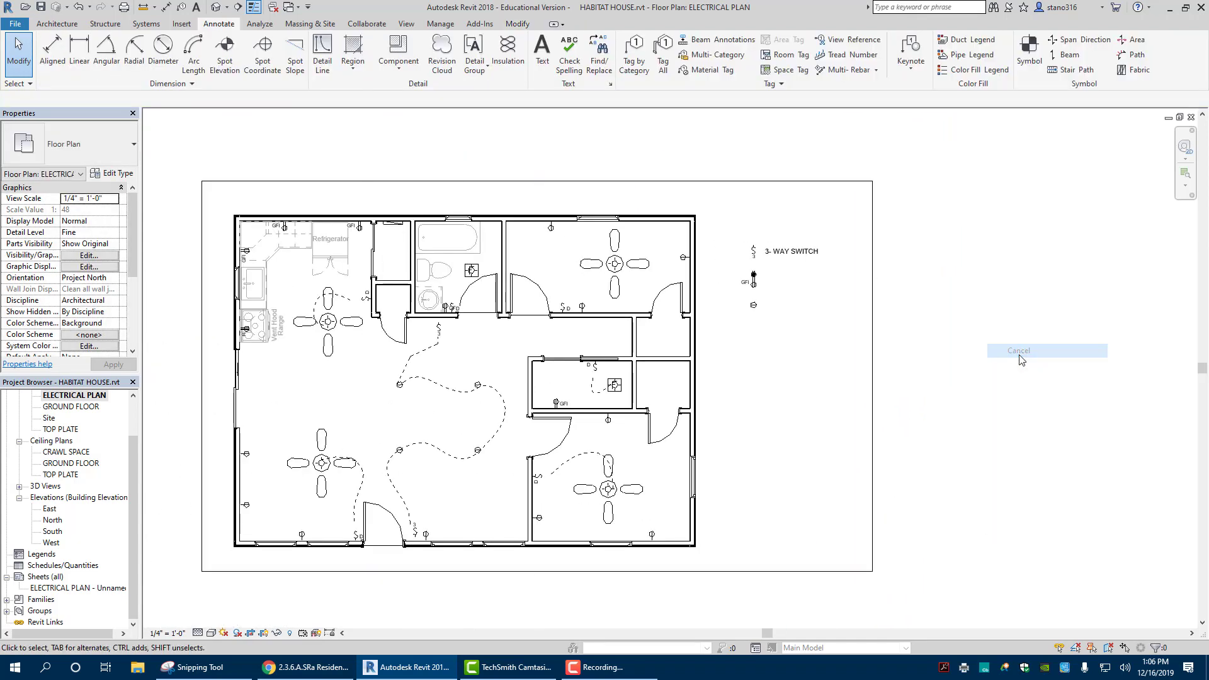
left_click(263, 632)
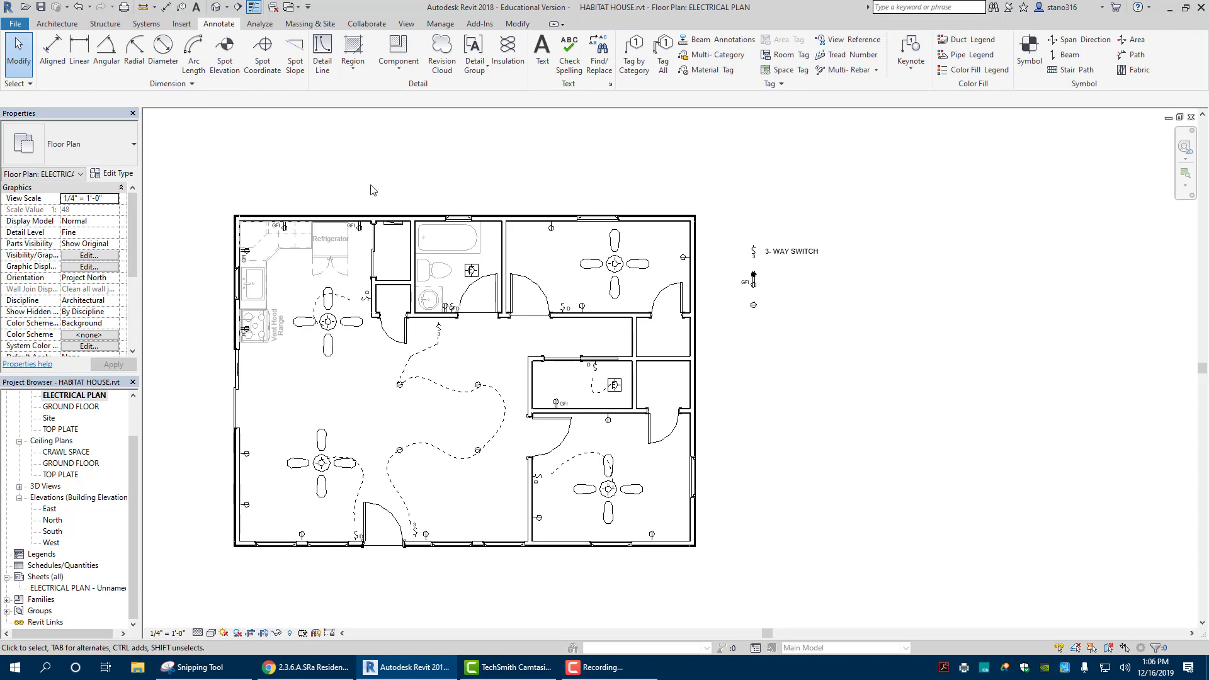
Open the ELECTRICAL PLAN sheet and place the ELECTRICAL PLAN floor plan view on it, centred above the title block.
double_click(60, 587)
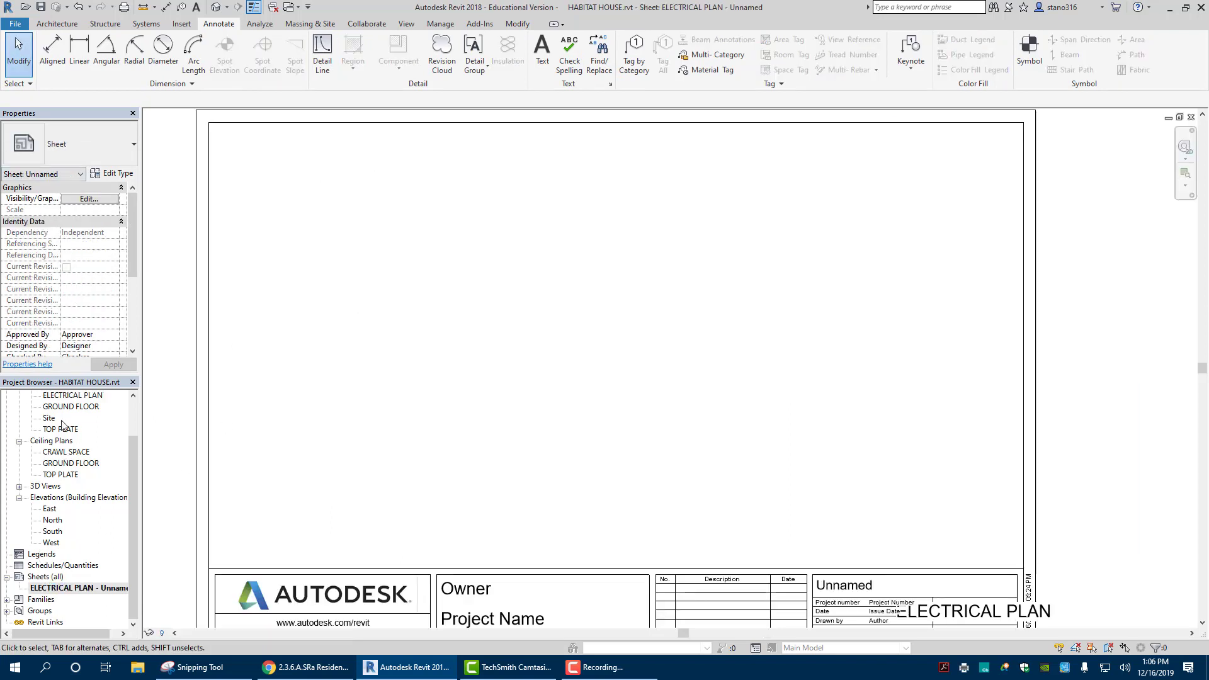
left_click_drag(65, 401, 440, 333)
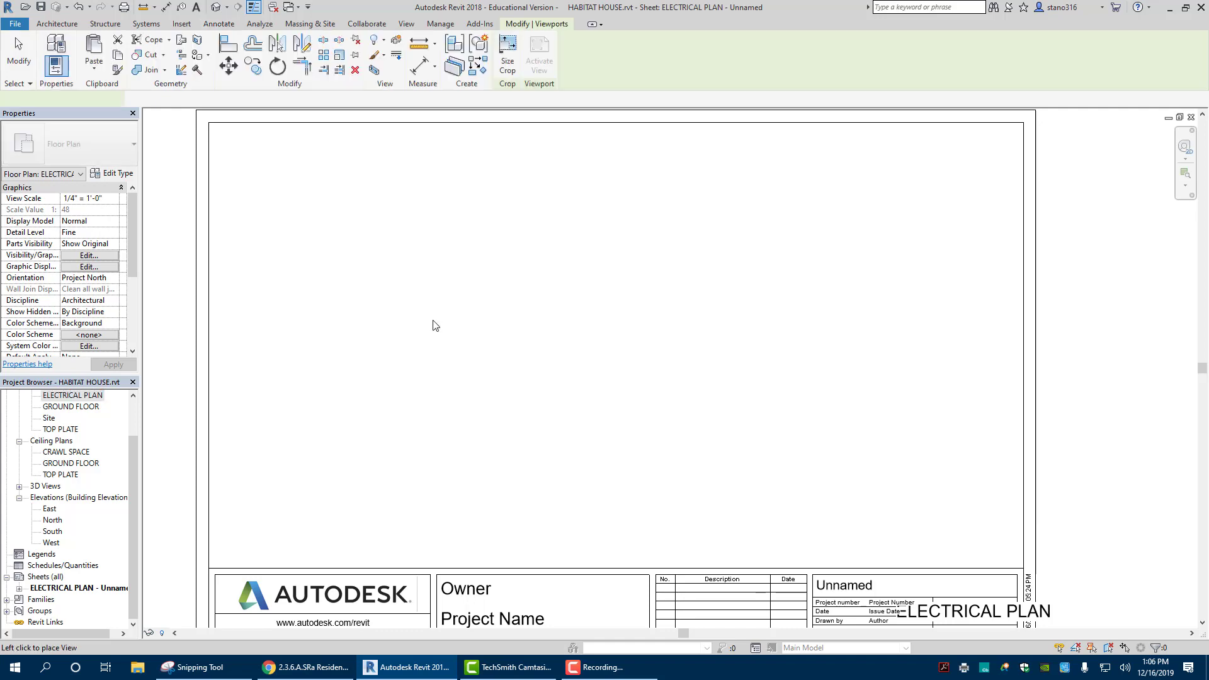
left_click(567, 332)
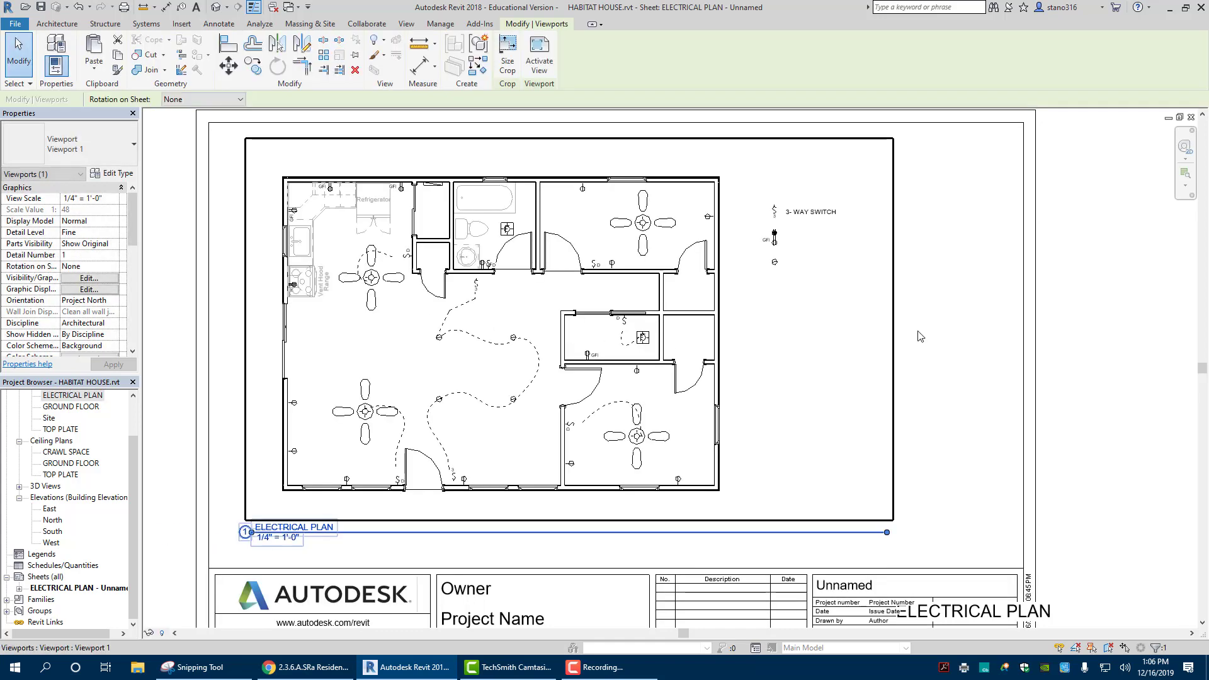
left_click(957, 326)
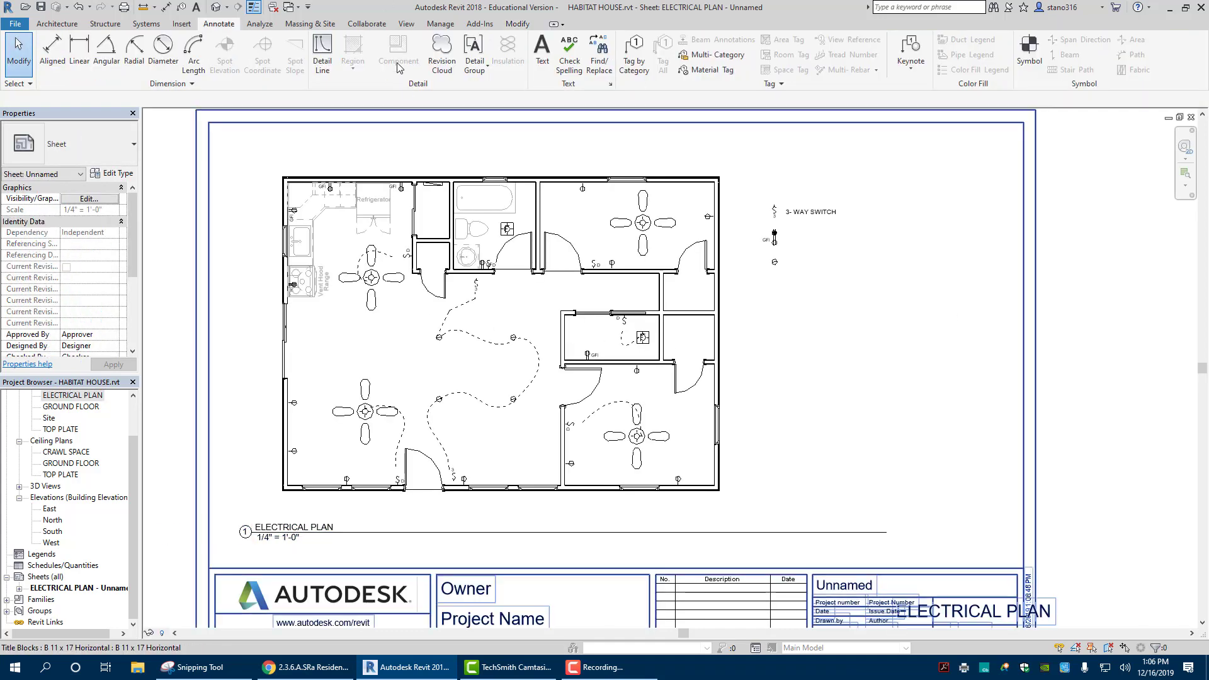